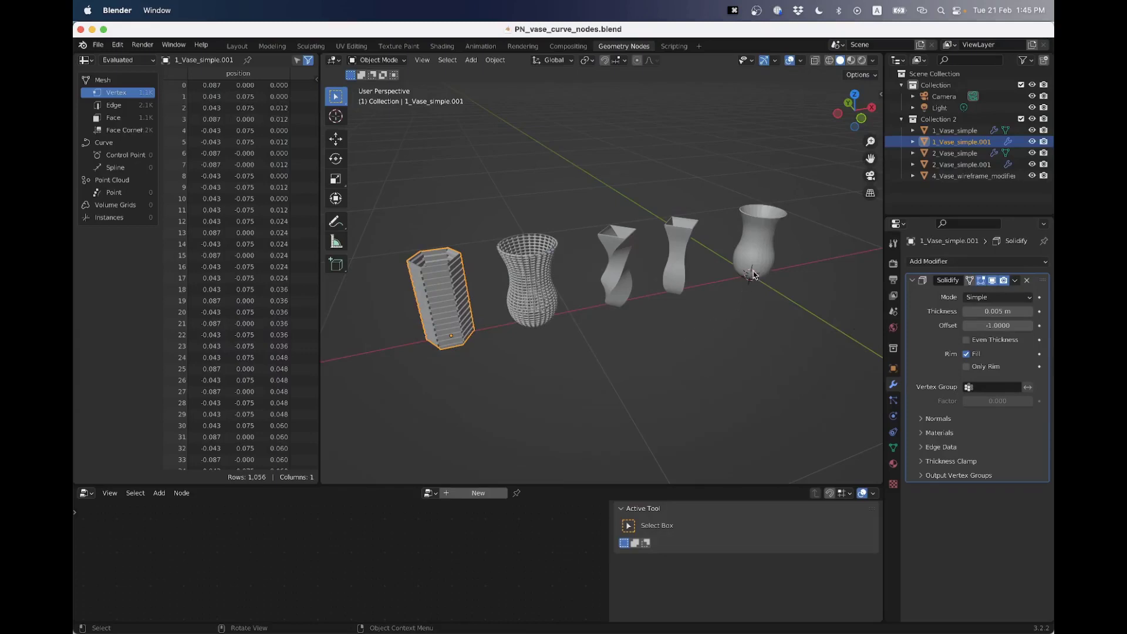
Select the round vase 1_Vase_simple, enlarge the node editor area and narrow its sidebar.
click(755, 272)
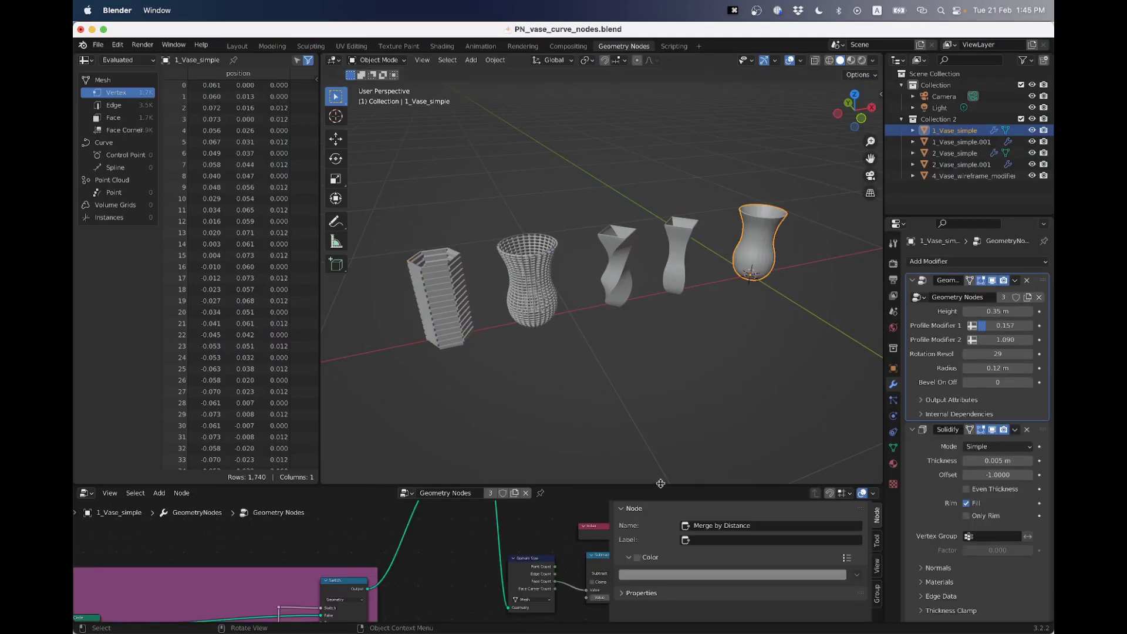
drag(661, 484, 661, 347)
middle_drag(728, 293, 605, 270)
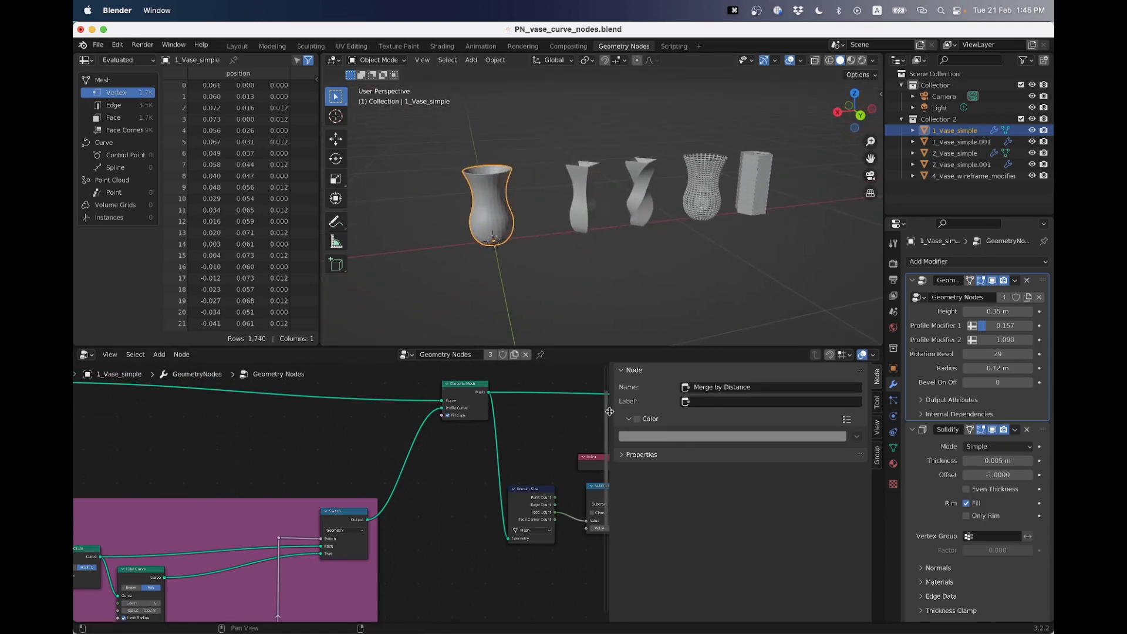
drag(609, 411, 838, 411)
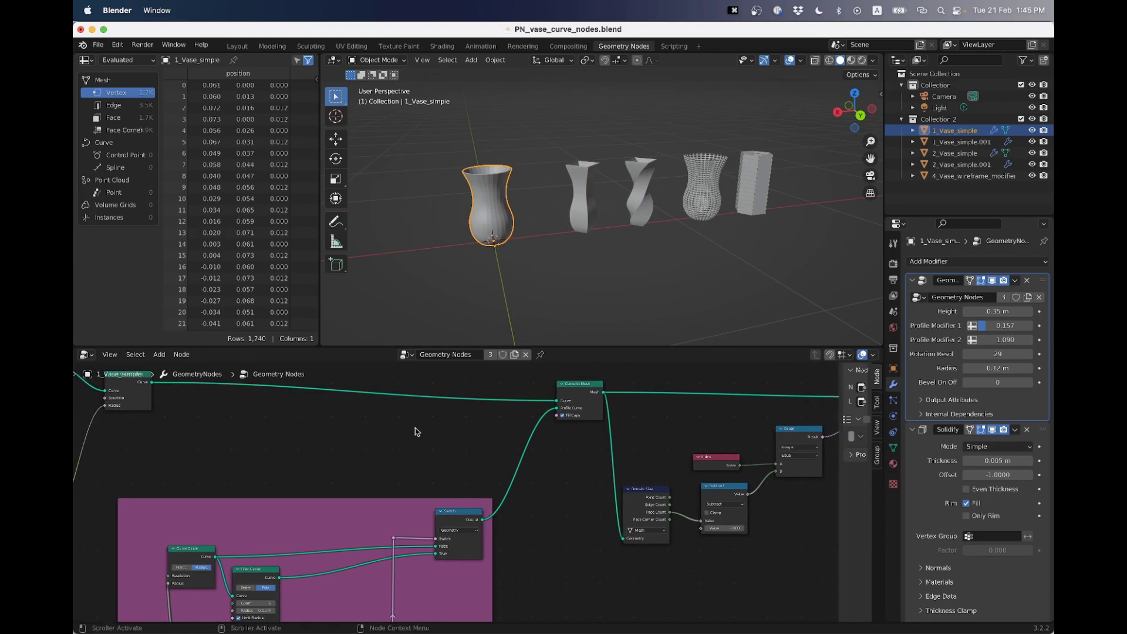
Hide the other four vases in Collection 2 and frame 1_Vase_simple in the 3D view.
click(1032, 142)
click(1032, 153)
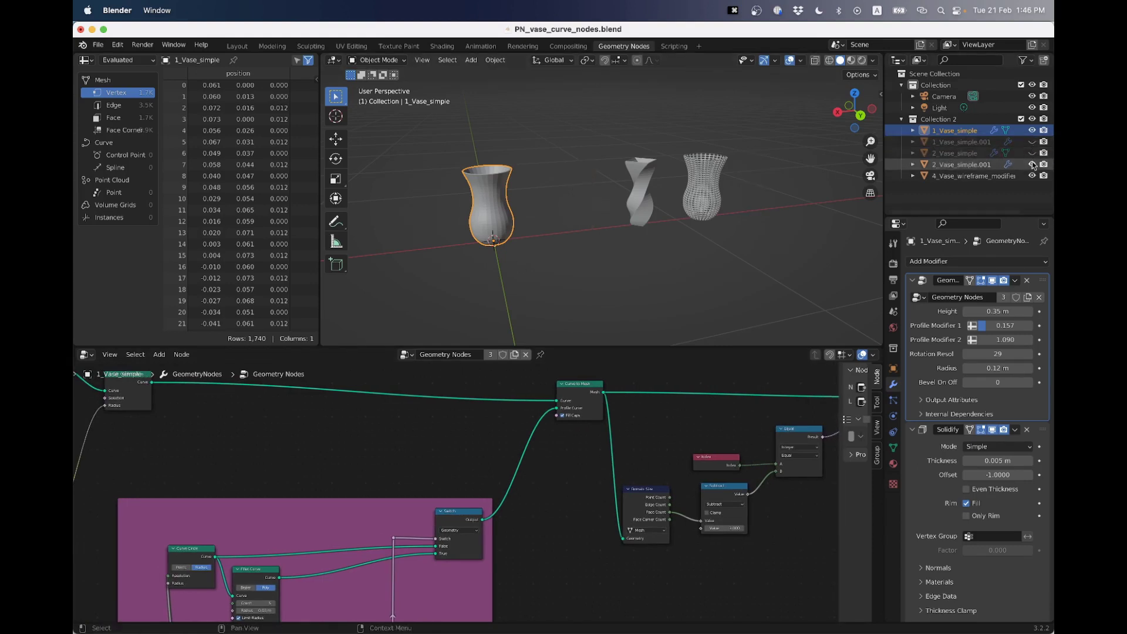
click(1033, 165)
click(1032, 176)
key(KP_Decimal)
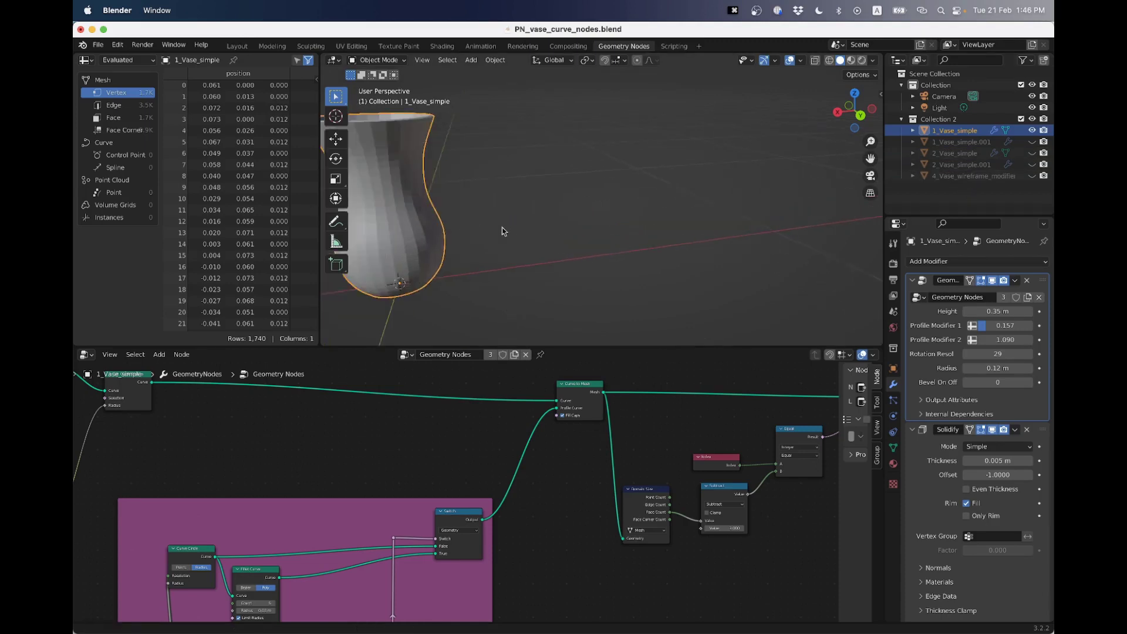
scroll(424, 424, down, 6)
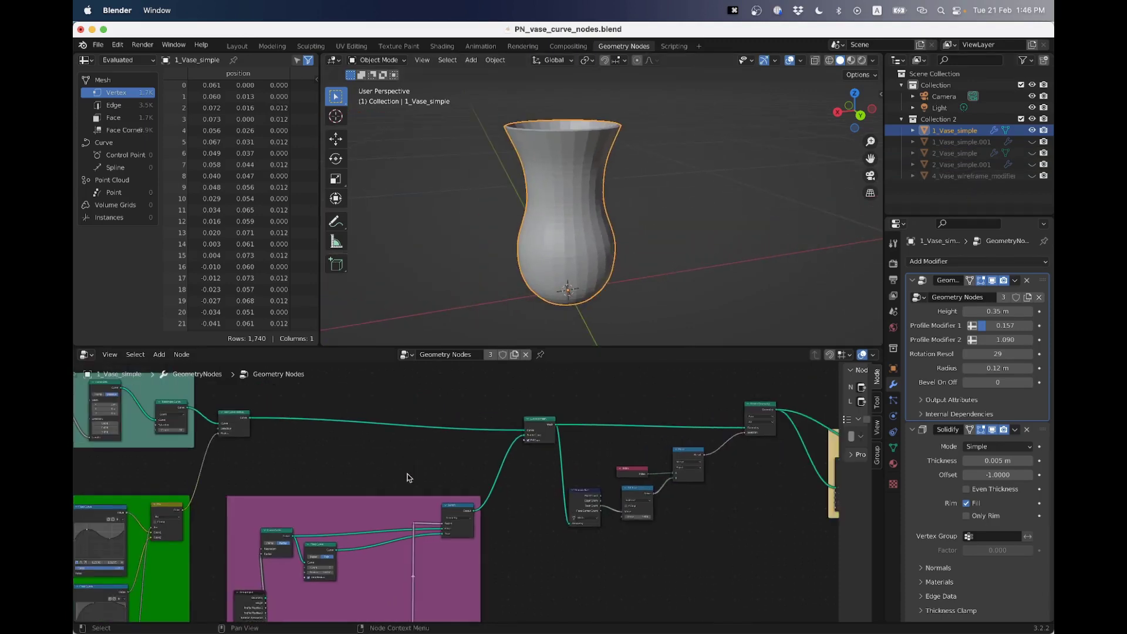
Reshape the vase's profile by moving the control points of the upper Float Curve in the green frame.
middle_drag(453, 416, 523, 479)
scroll(437, 479, up, 2)
scroll(445, 494, down, 3)
scroll(417, 499, up, 3)
middle_drag(413, 506, 535, 456)
scroll(448, 488, up, 3)
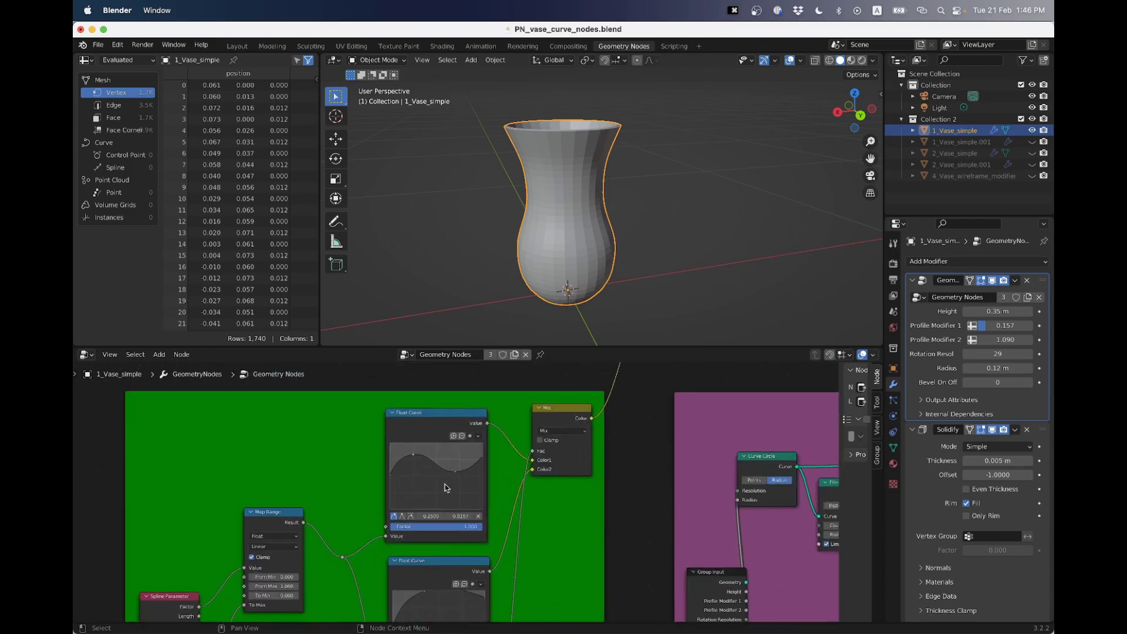
drag(456, 473, 419, 454)
scroll(627, 541, down, 4)
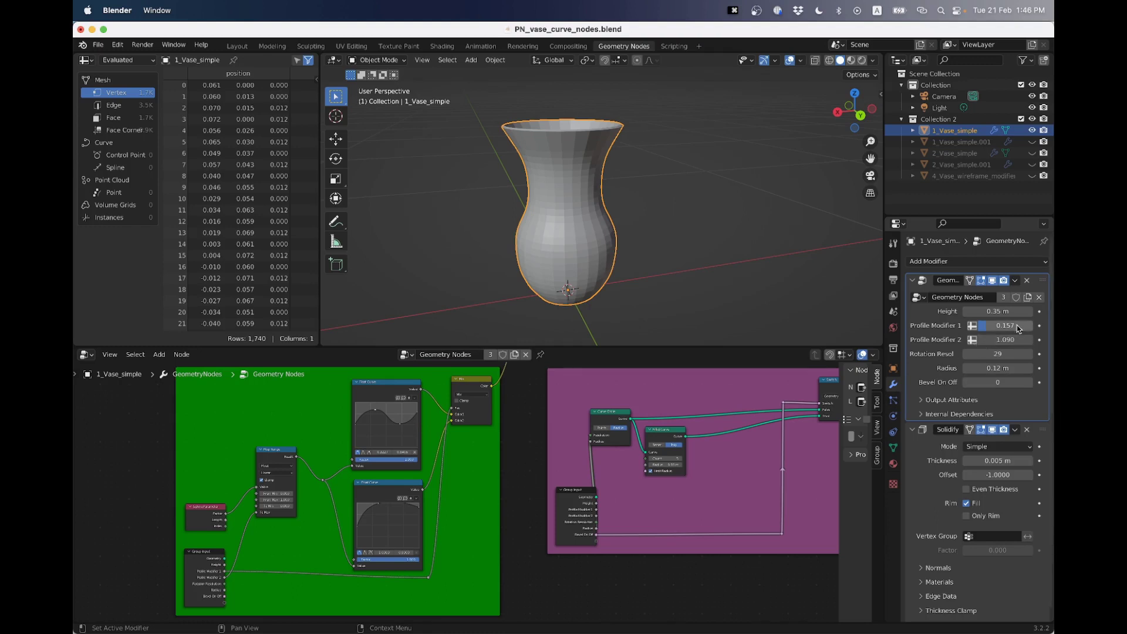
Set Profile Modifier 1 to 0.198 and Profile Modifier 2 to 0.950, and display the node group's inputs in the widened sidebar.
click(991, 326)
click(927, 324)
mouse_move(989, 328)
mouse_down()
mouse_move(940, 327)
mouse_move(1039, 340)
mouse_move(994, 339)
mouse_up()
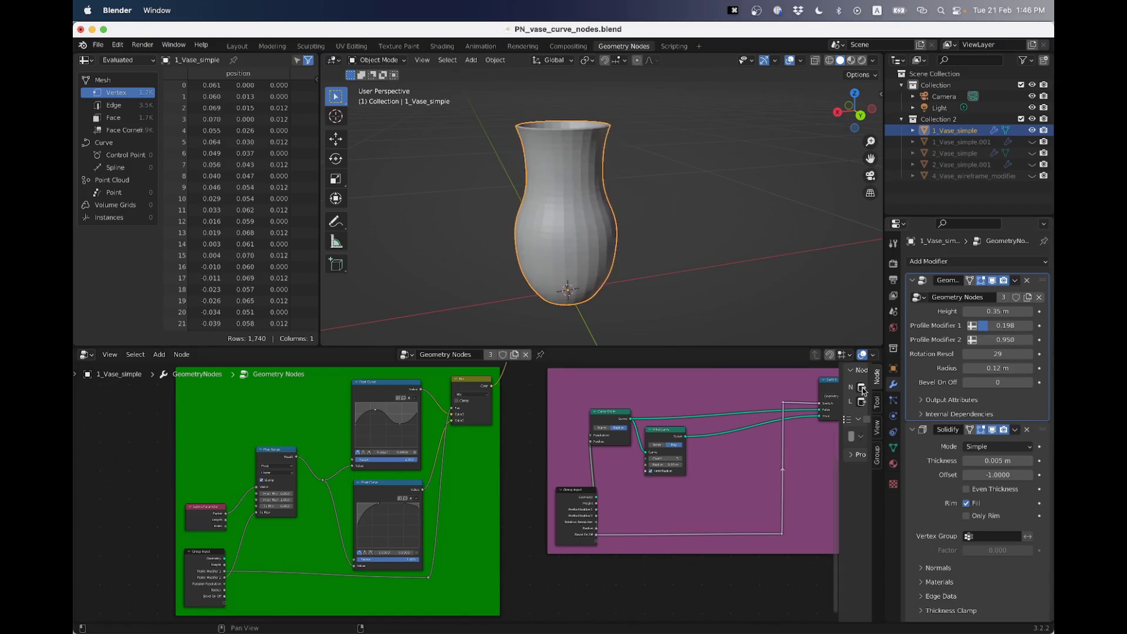
drag(838, 373, 695, 371)
click(878, 455)
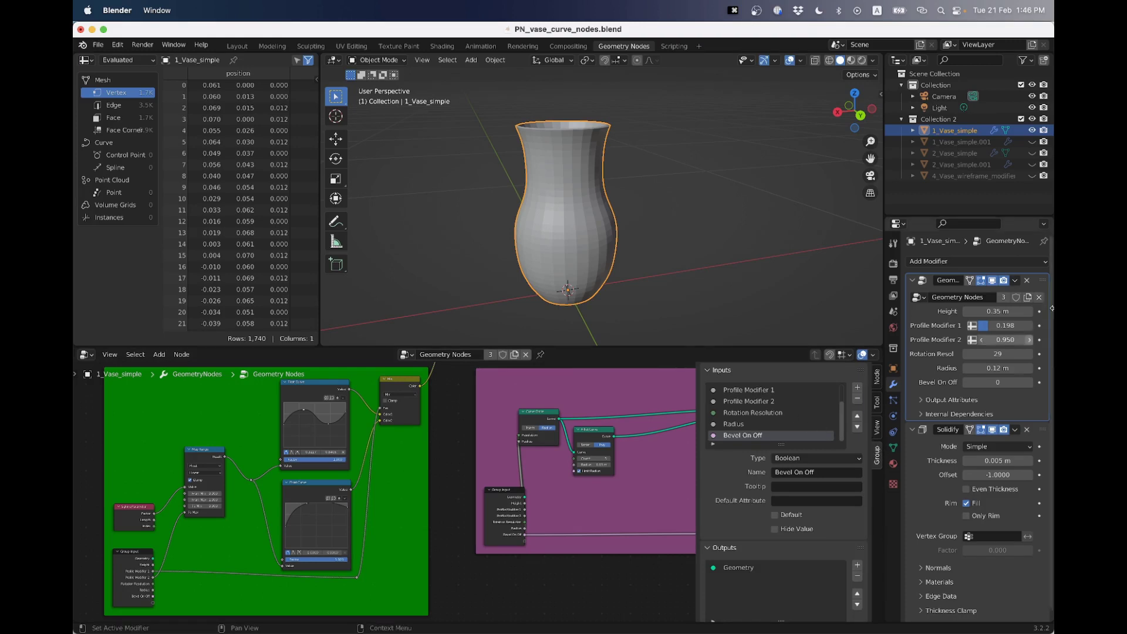
Set the vase's Rotation Resolution to 49, Radius to 0.16 m and Height to 0.37 m.
scroll(769, 281, down, 5)
shift+middle_drag(728, 279, 688, 288)
scroll(692, 254, up, 6)
shift+middle_drag(719, 253, 642, 259)
mouse_move(999, 355)
mouse_down()
mouse_move(930, 354)
mouse_move(984, 353)
mouse_up()
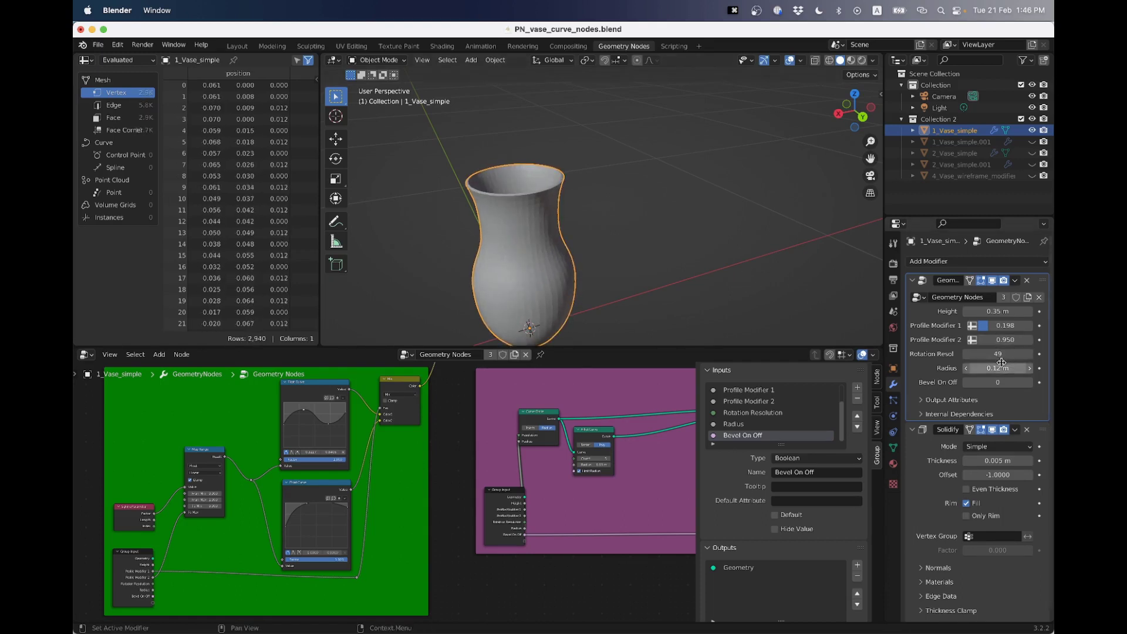
mouse_move(998, 368)
mouse_down()
mouse_move(1022, 368)
mouse_move(1006, 368)
mouse_up()
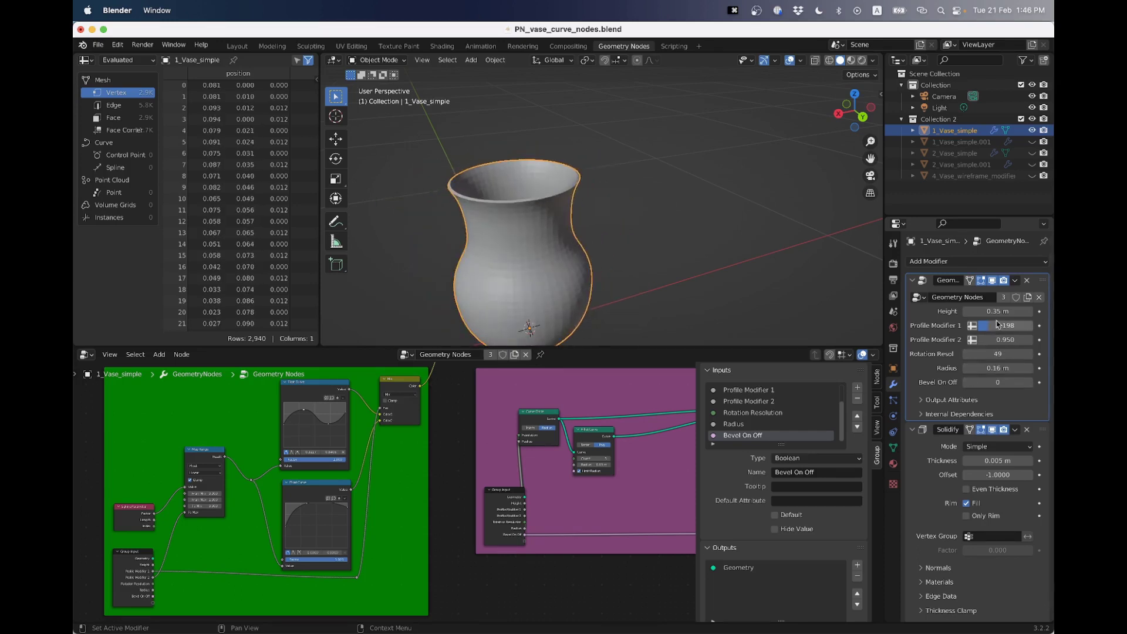
mouse_move(998, 312)
mouse_down()
mouse_move(1024, 312)
mouse_move(991, 312)
mouse_move(1002, 312)
mouse_up()
Hide the node editor's sidebar and examine the muted Extrude Mesh, Join Geometry and Merge by Distance nodes.
scroll(755, 215, down, 7)
middle_drag(754, 213, 728, 226)
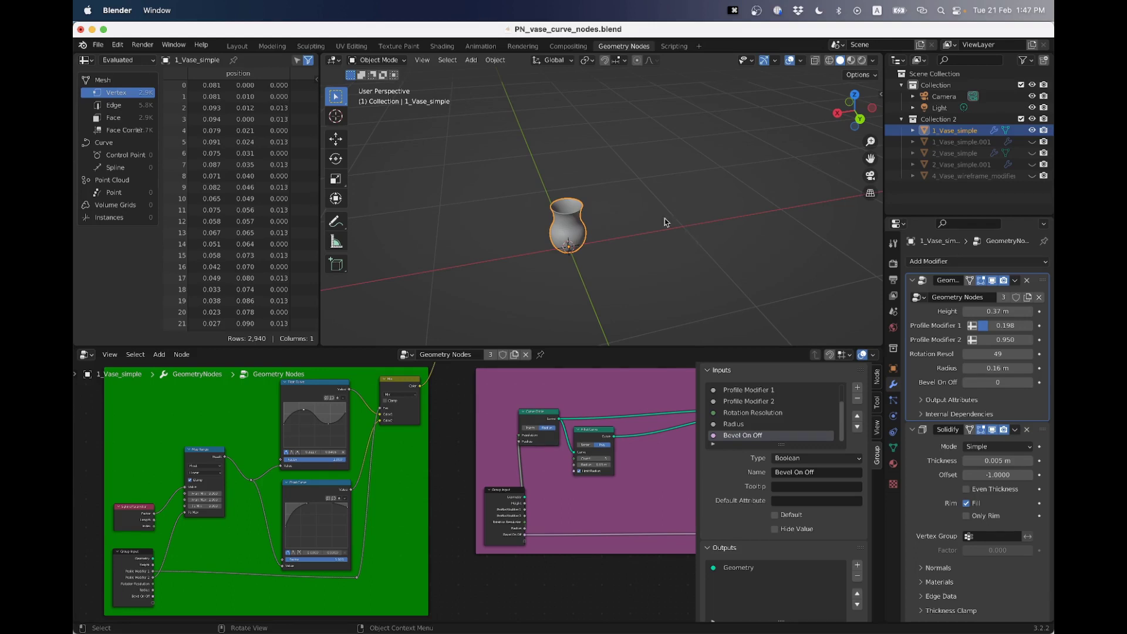
shift+middle_drag(661, 225, 610, 219)
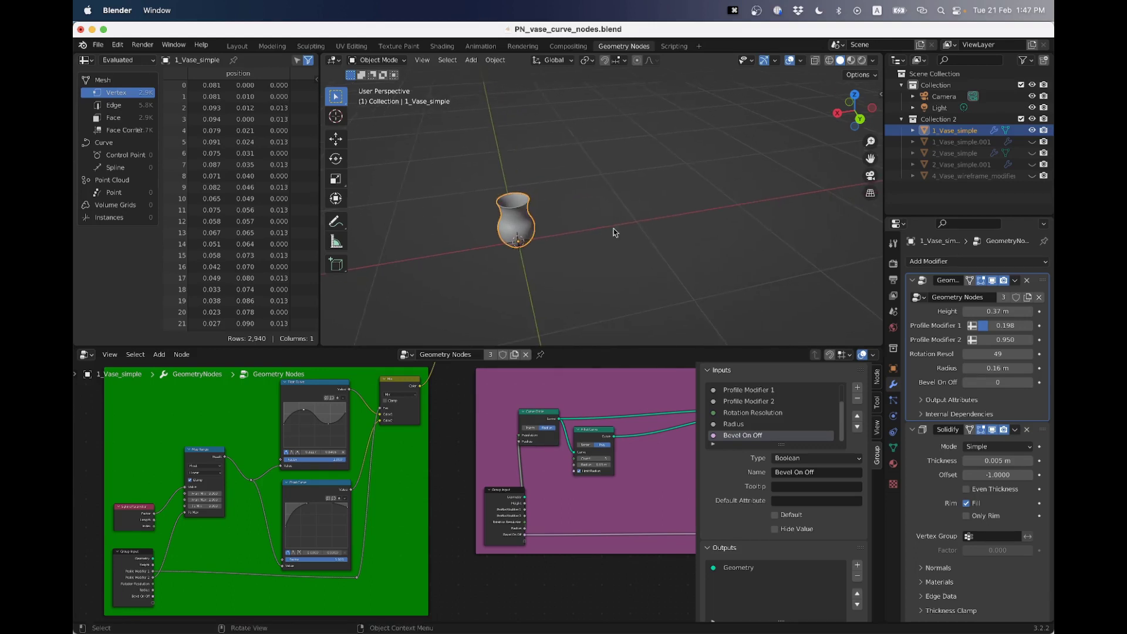
key(n)
scroll(658, 449, down, 6)
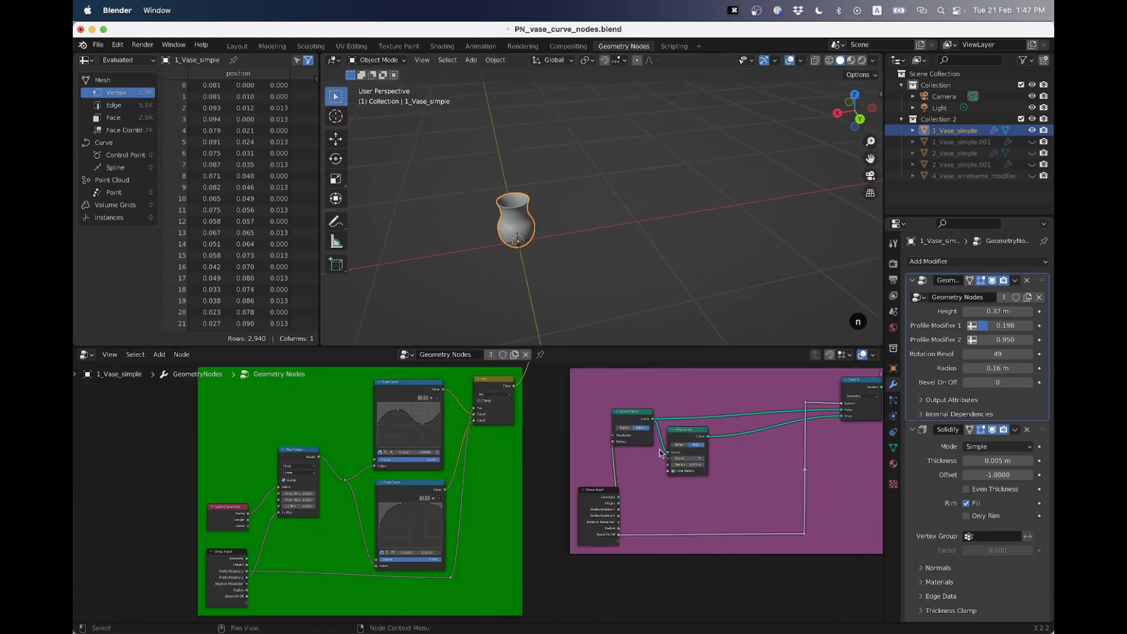
scroll(593, 488, up, 7)
middle_drag(578, 472, 499, 575)
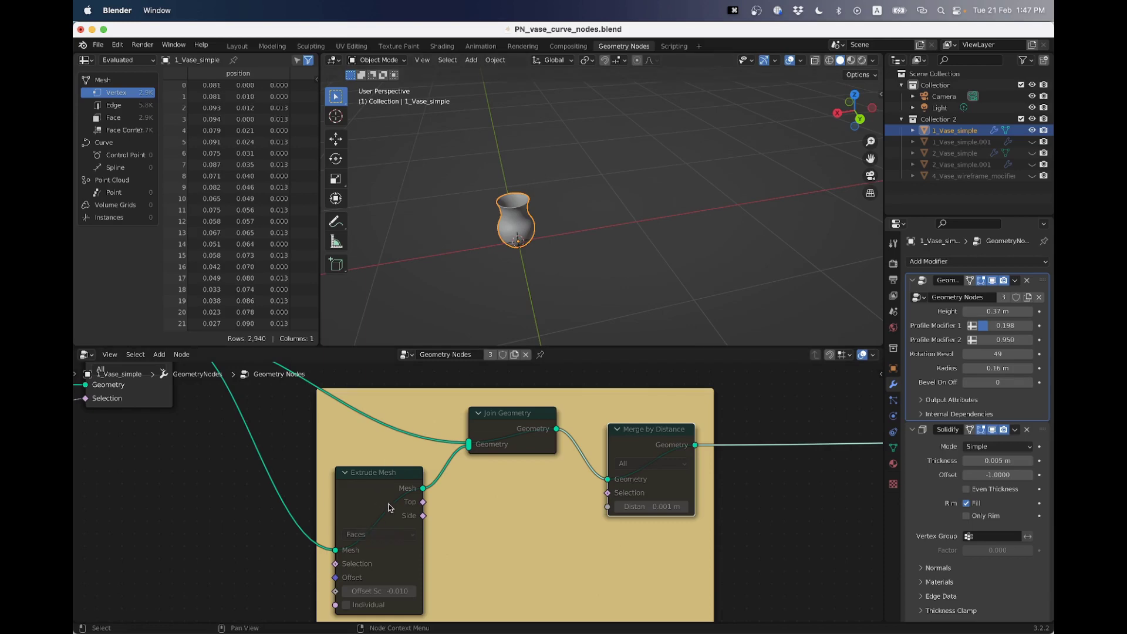
scroll(628, 449, down, 2)
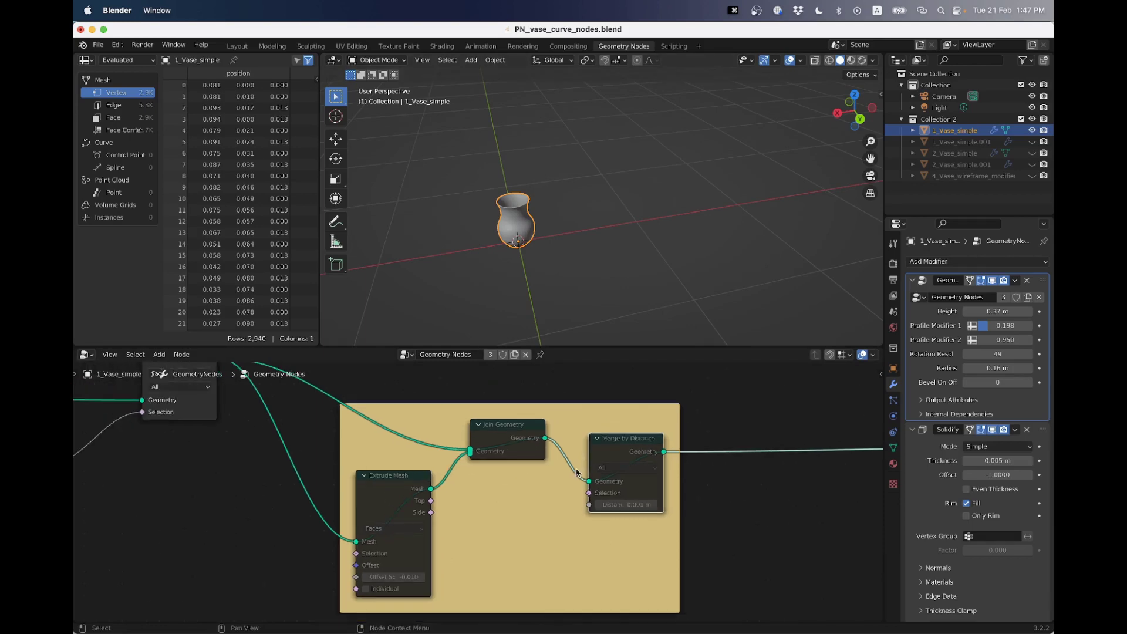
scroll(549, 270, up, 3)
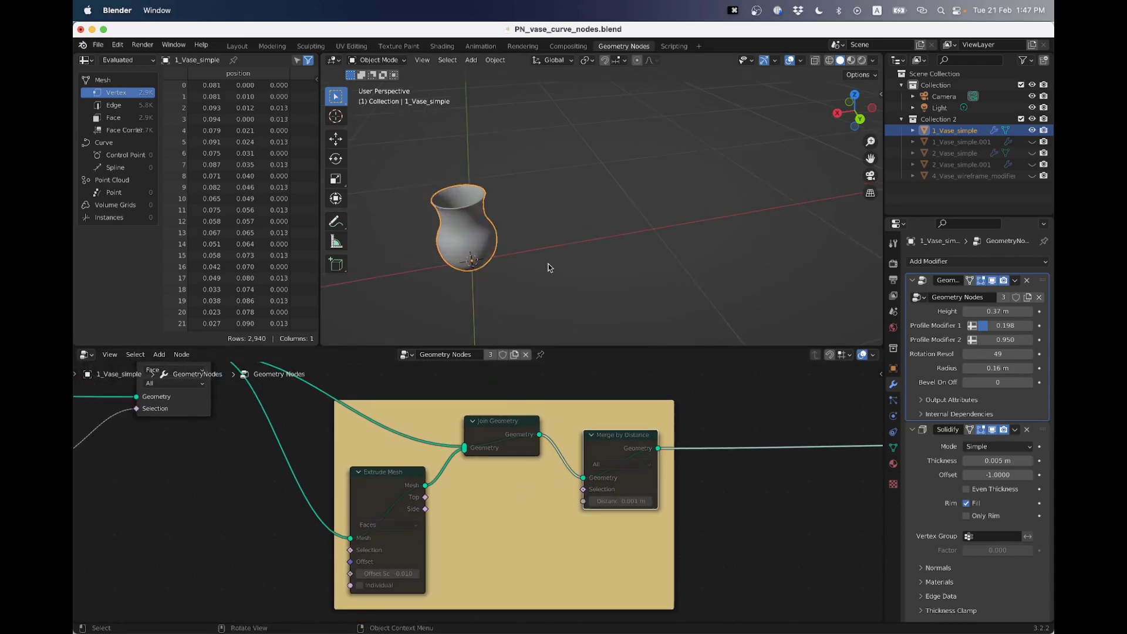
Collapse both modifiers and disable the Solidify modifier's viewport display.
click(913, 281)
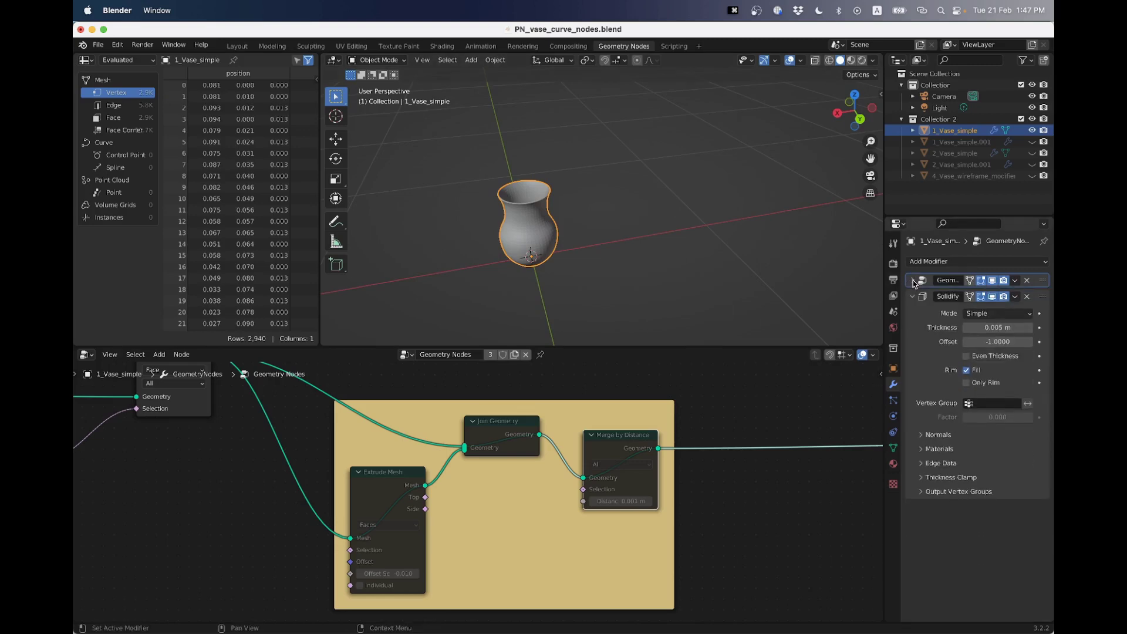
click(912, 295)
click(993, 296)
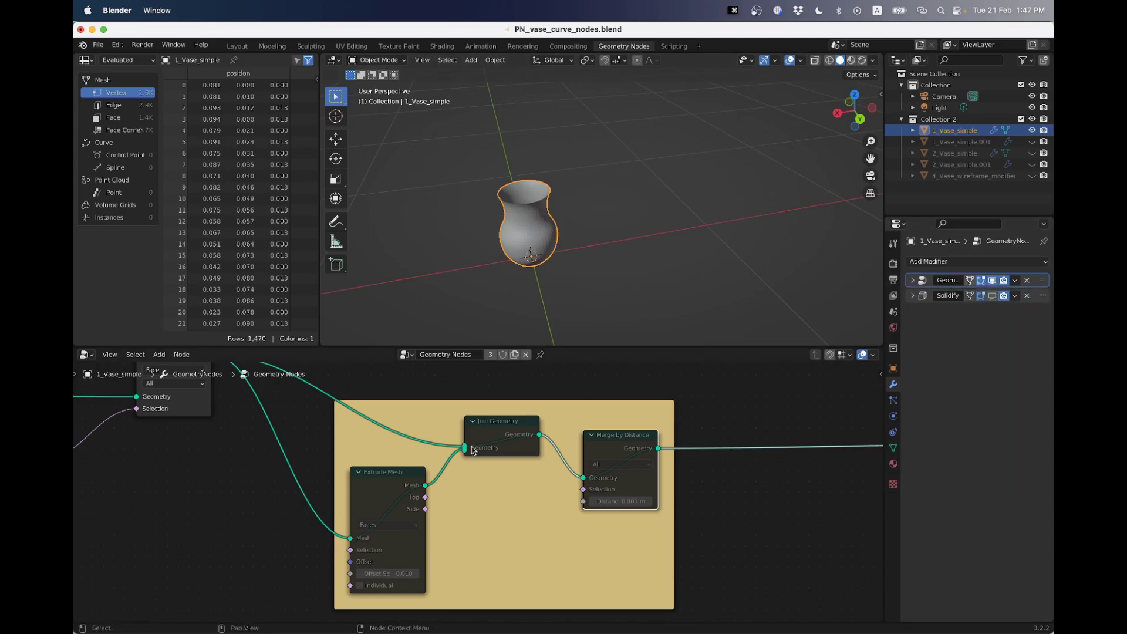
Unmute the Extrude Mesh, Join Geometry and Merge by Distance nodes and inspect the vase's wall.
key(m)
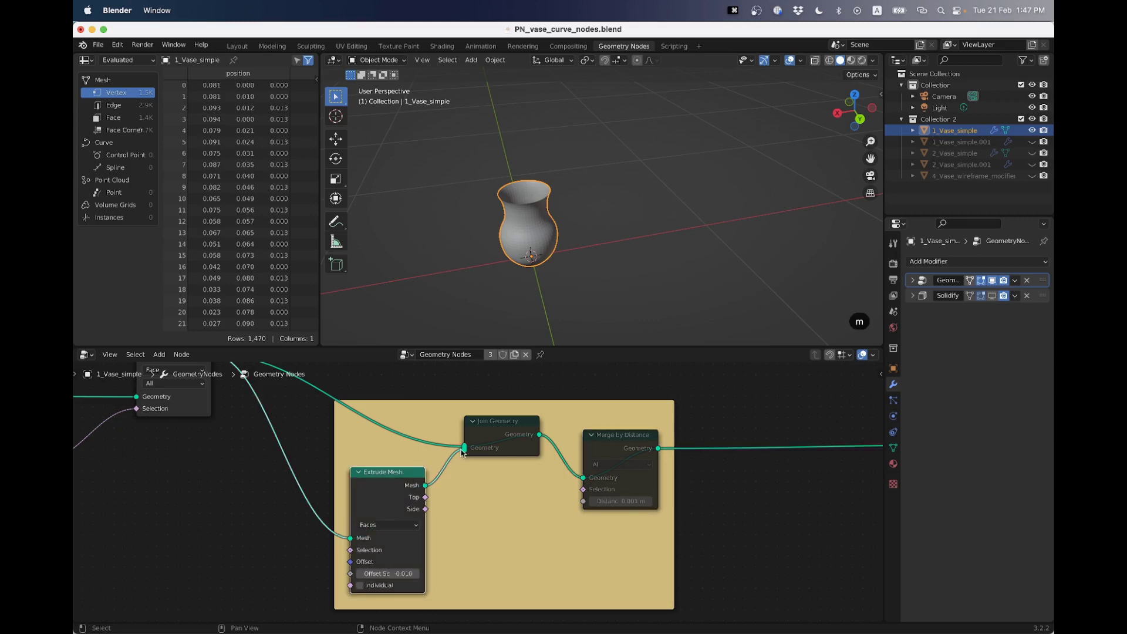
click(487, 431)
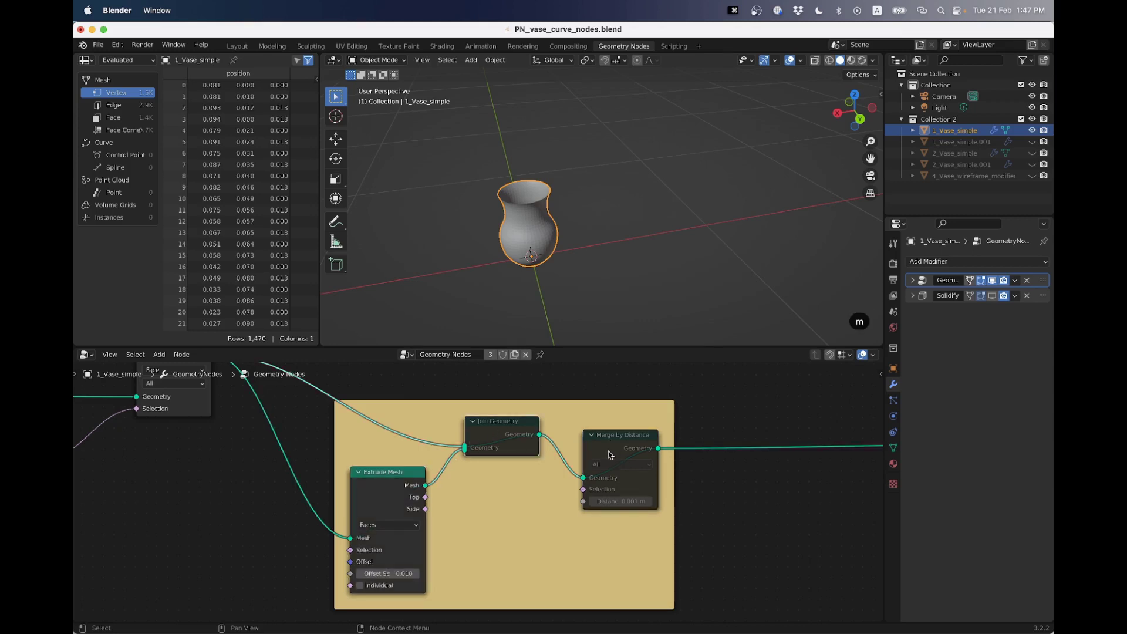
key(m)
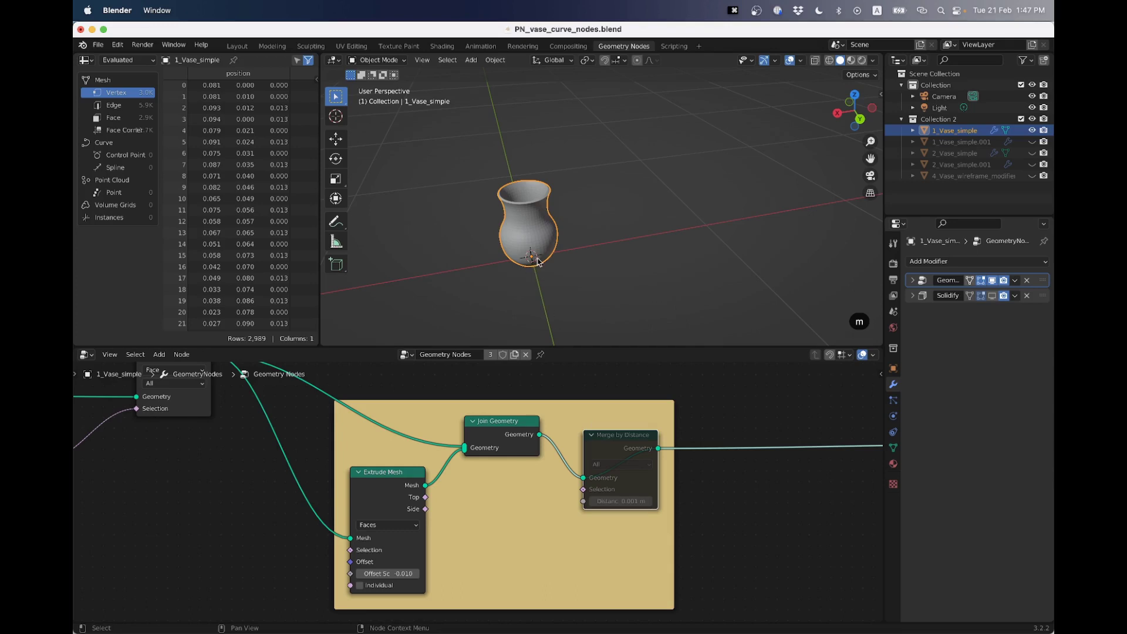
key(m)
scroll(550, 298, up, 3)
scroll(497, 258, up, 2)
shift+middle_drag(496, 258, 574, 269)
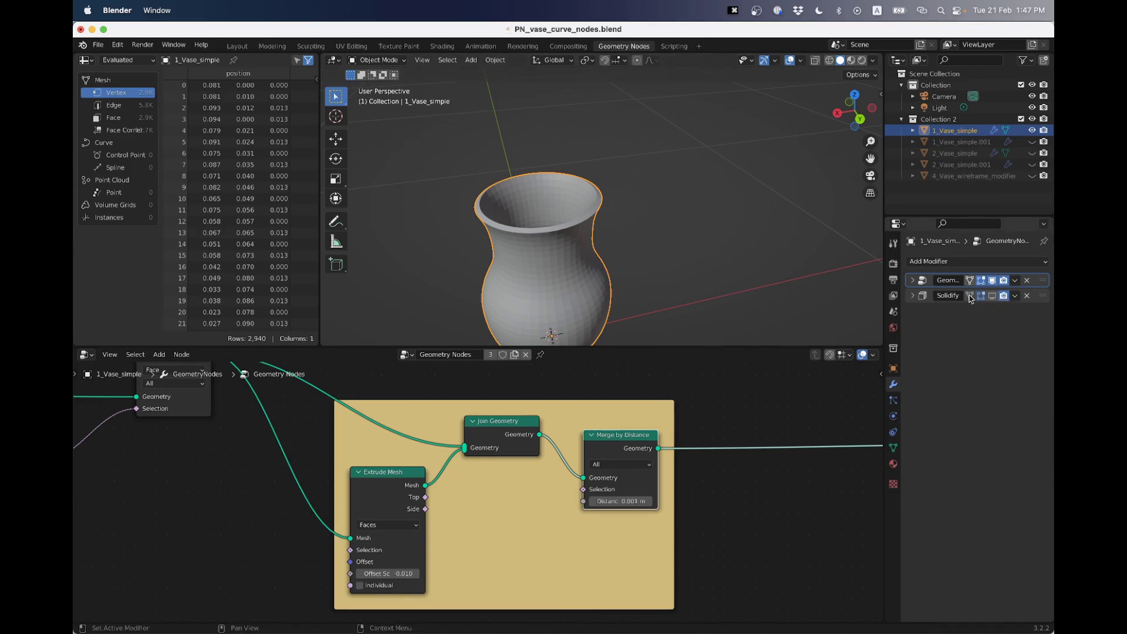
middle_drag(614, 307, 656, 258)
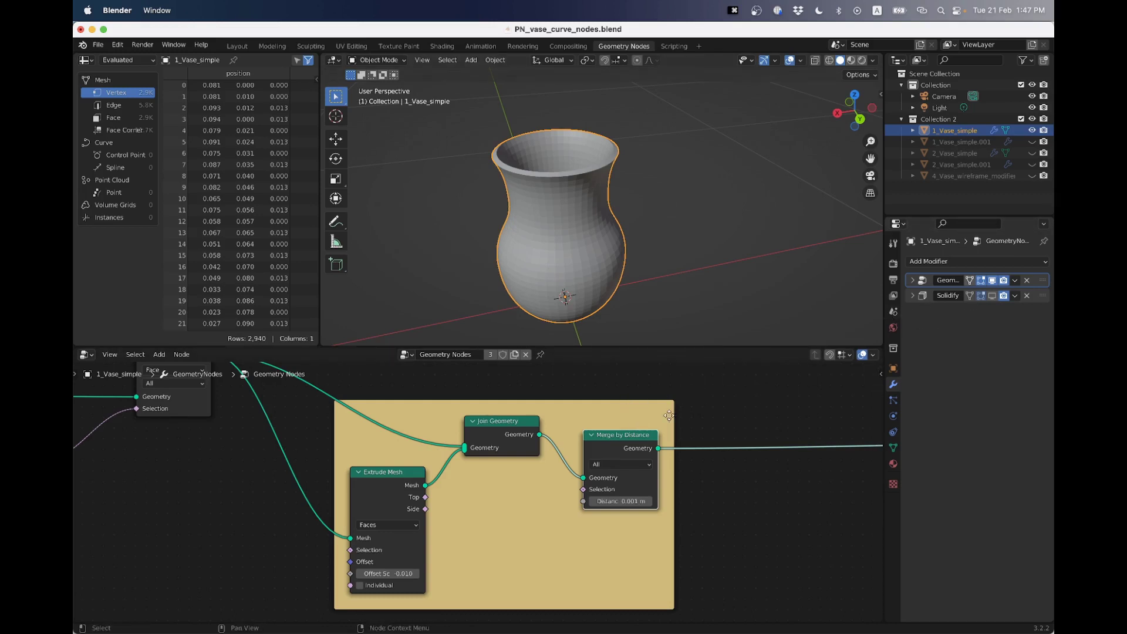
Mute the Merge by Distance, Join Geometry and Extrude Mesh nodes again.
key(m)
key(m)
click(489, 428)
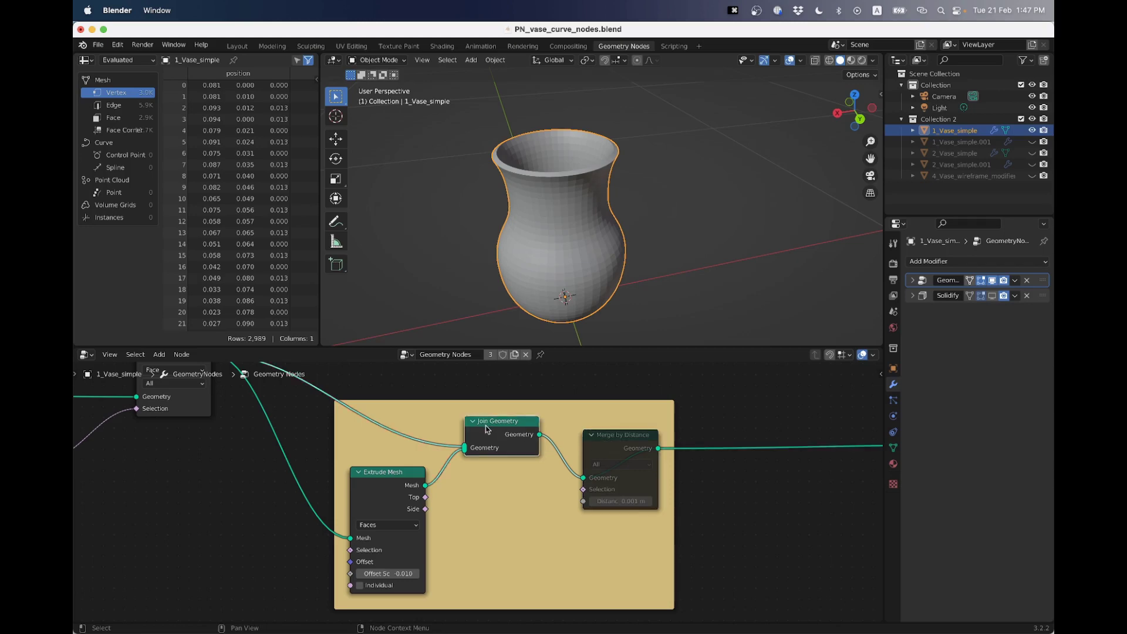
key(m)
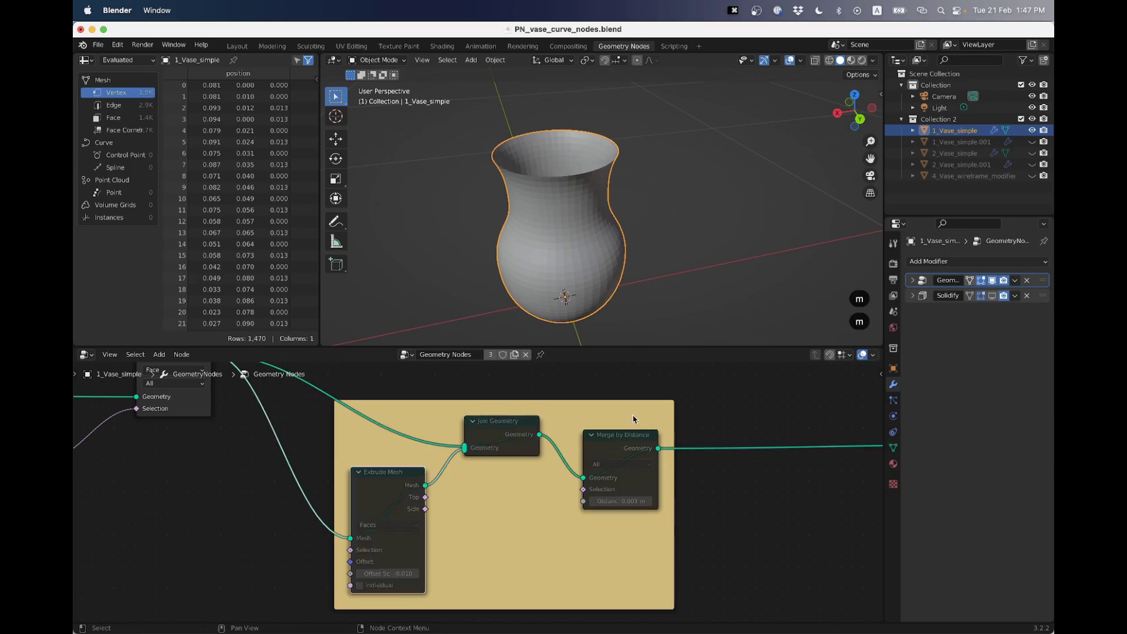
Remove the existing Solidify modifier from the vase and add a new Solidify modifier.
click(1028, 297)
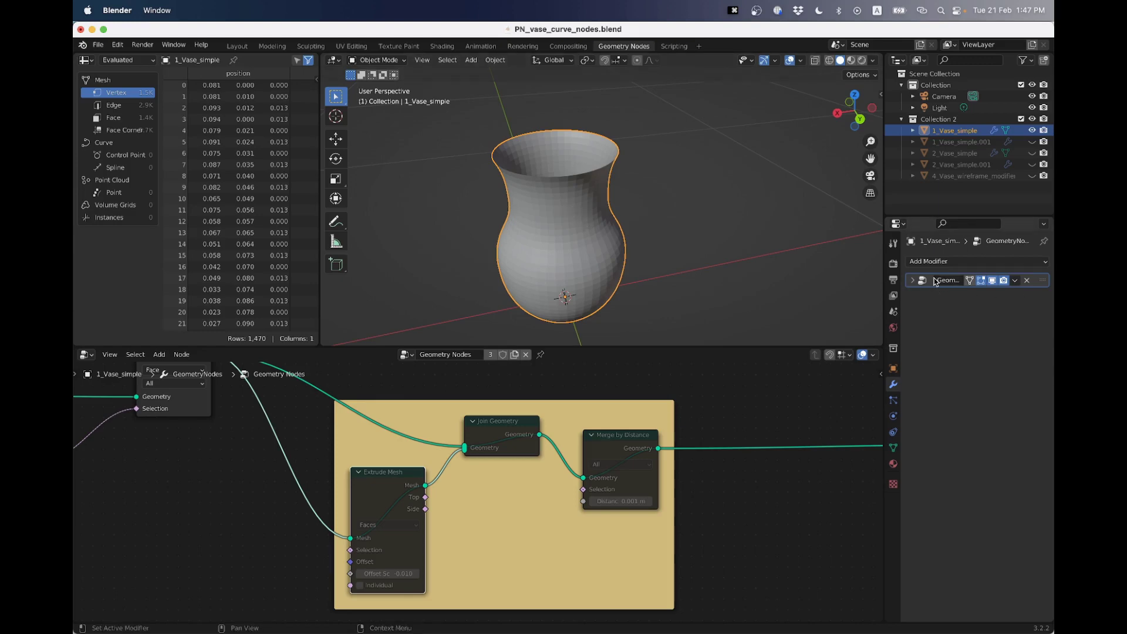
click(913, 281)
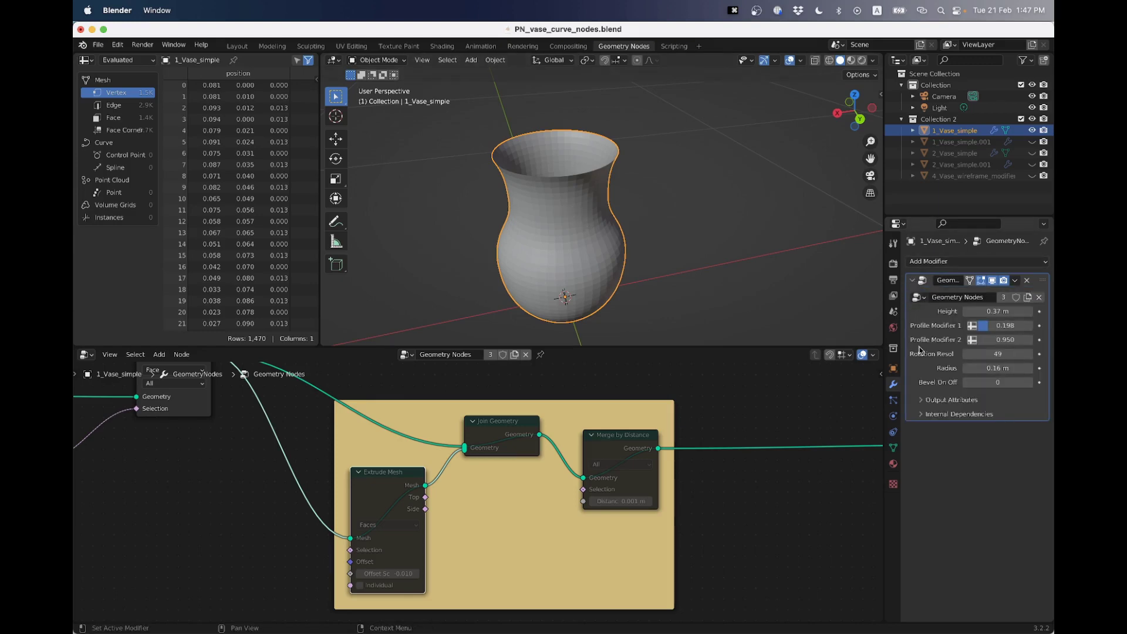
click(912, 280)
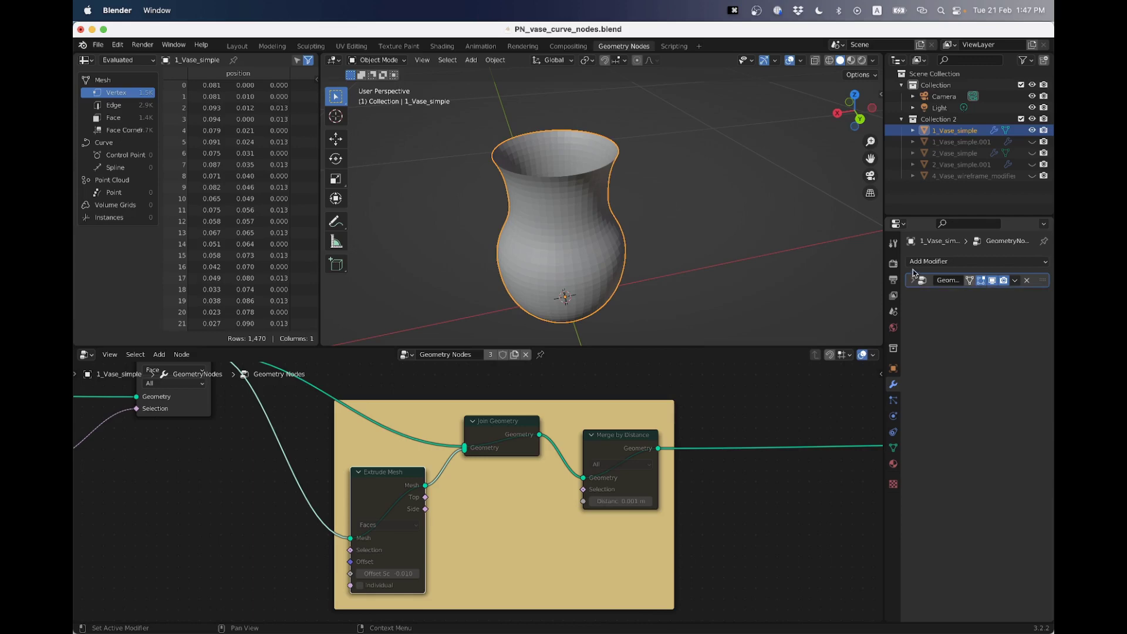
click(918, 263)
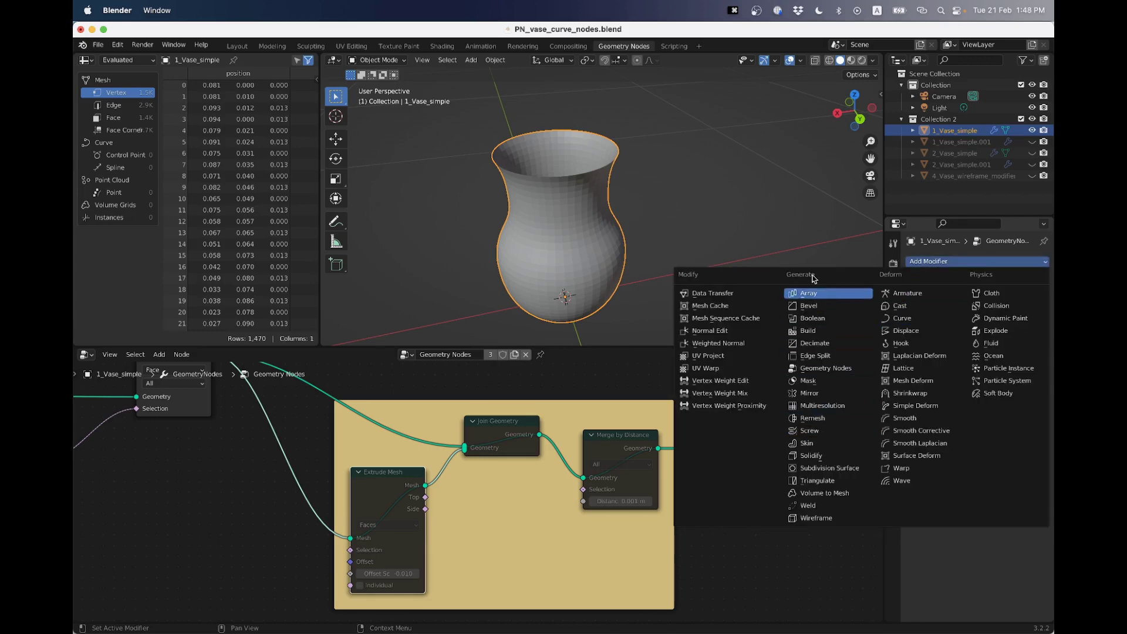
click(810, 456)
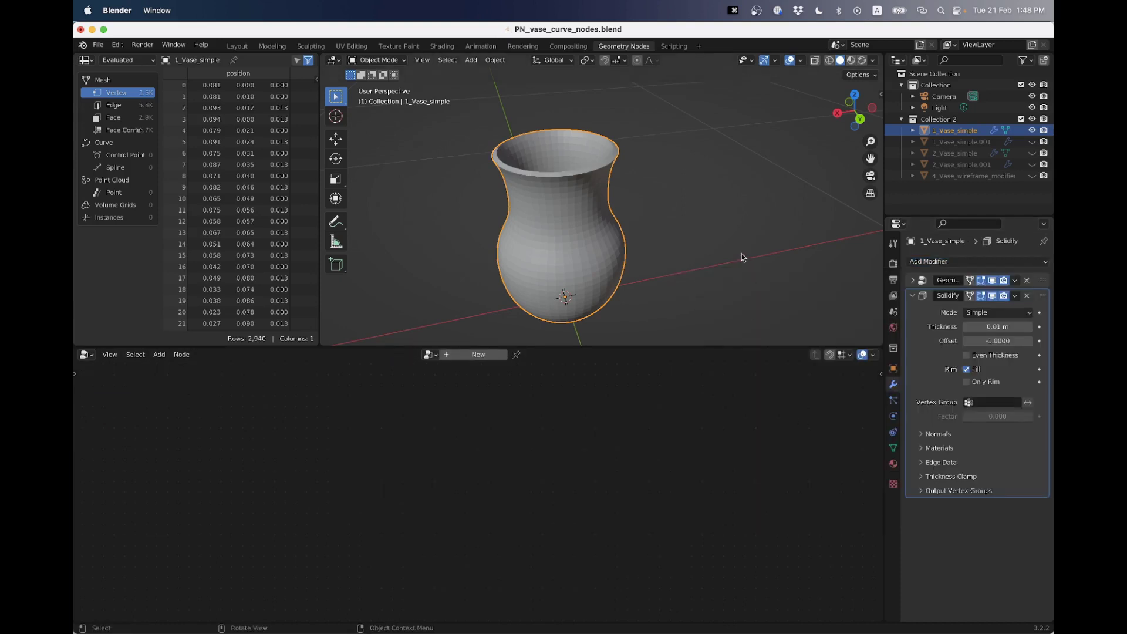
Enable Even Thickness on the Solidify modifier, and compare the vase's rim with Fill off and back on.
middle_drag(742, 256, 719, 259)
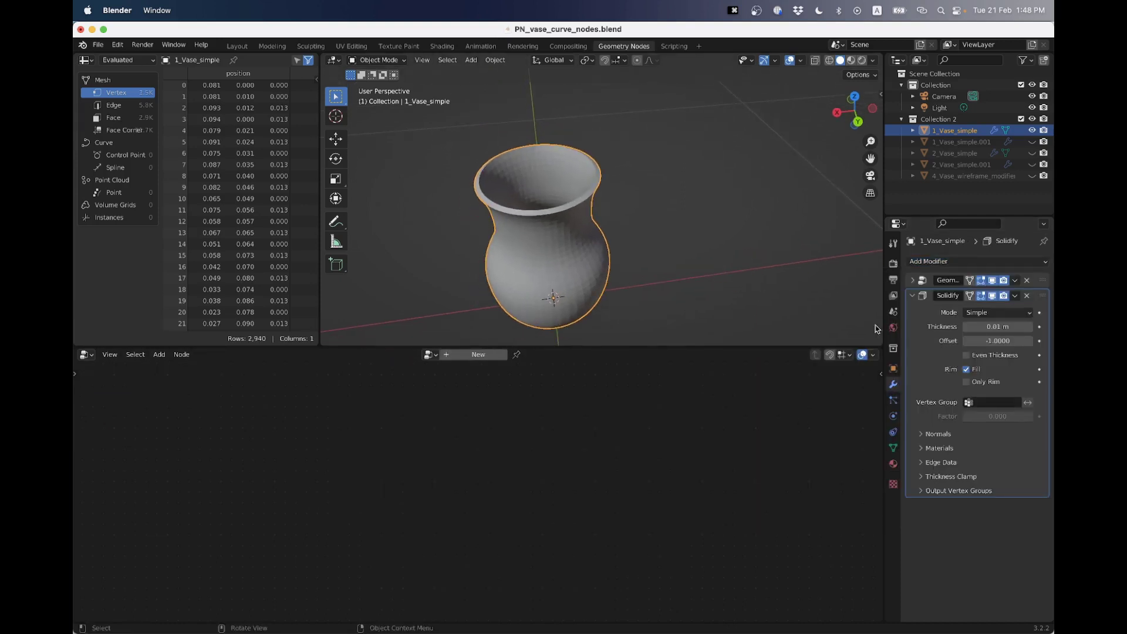
scroll(727, 249, up, 3)
shift+scroll(704, 235, left, 3)
click(967, 371)
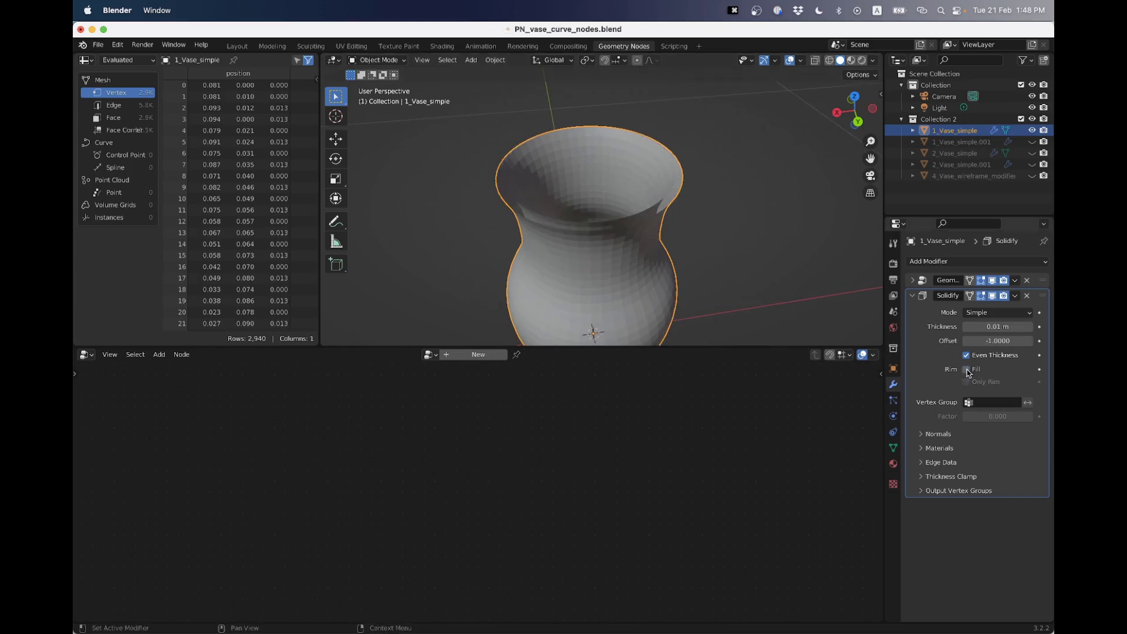
click(967, 370)
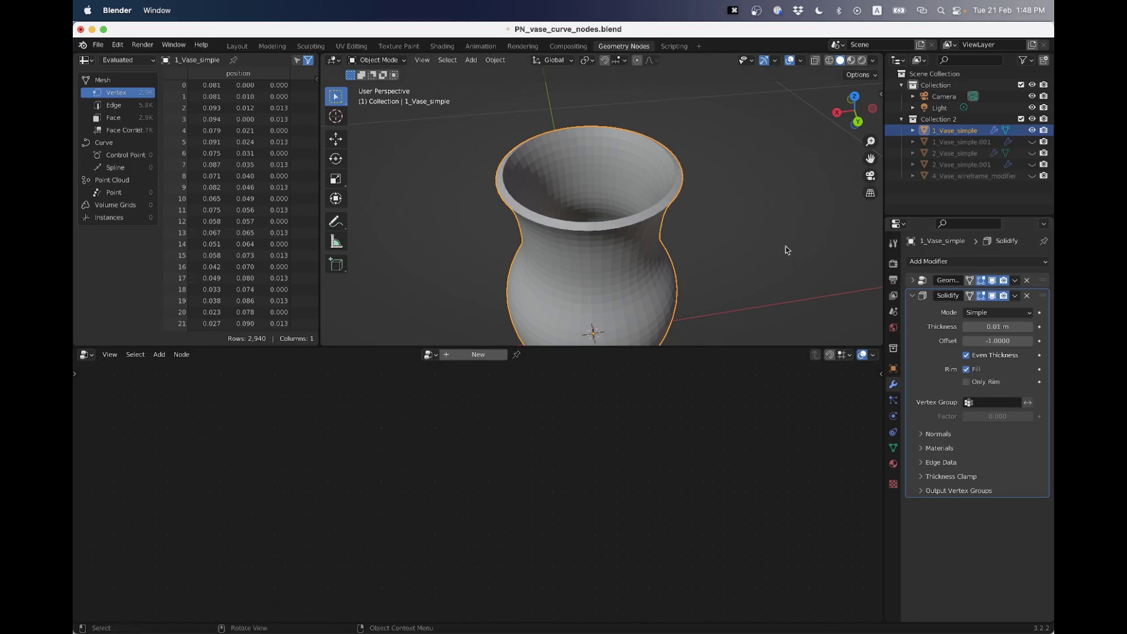
Inspect the solidified 1_Vase_simple's rim and outer wall from several angles and distances.
scroll(758, 235, down, 5)
middle_drag(736, 229, 760, 244)
scroll(740, 244, up, 2)
scroll(727, 247, up, 2)
scroll(727, 246, up, 2)
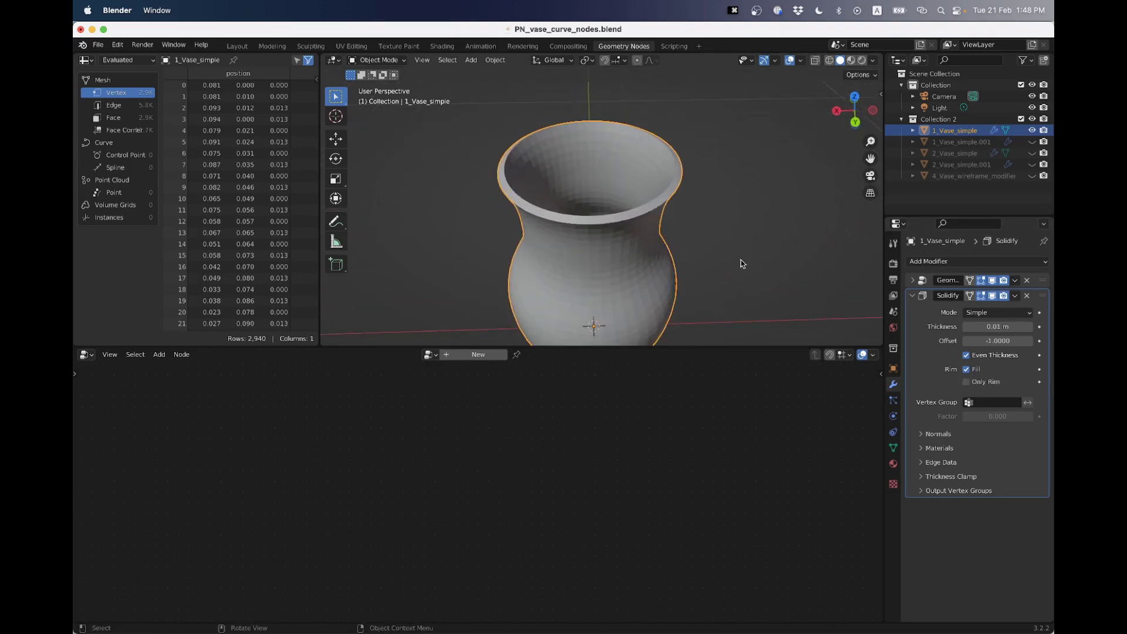
scroll(704, 246, down, 4)
middle_drag(705, 244, 656, 219)
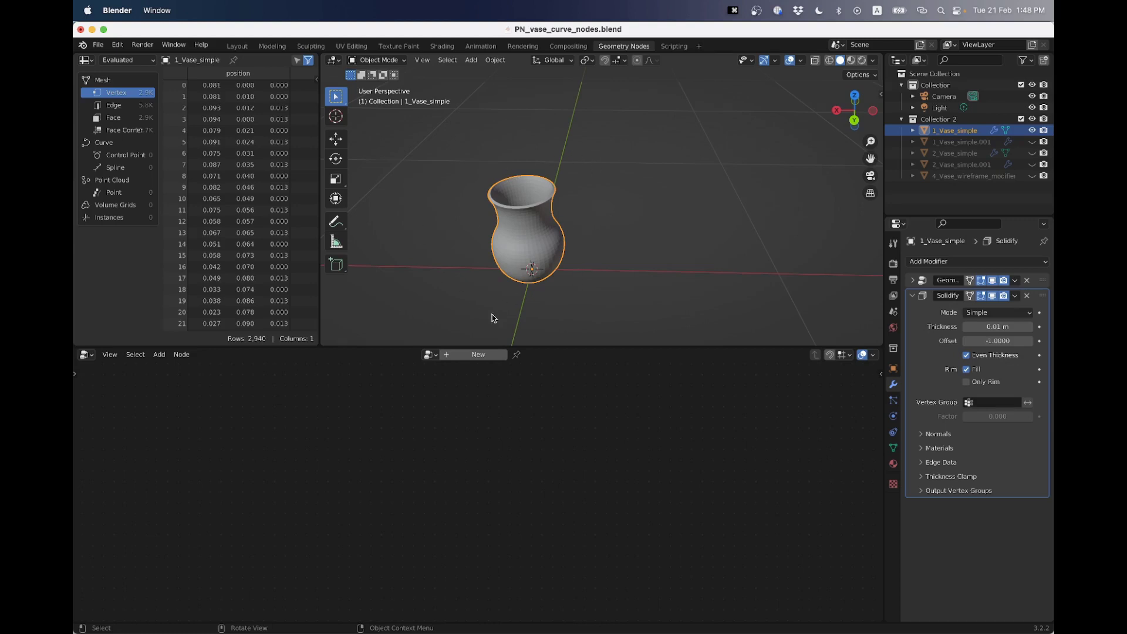
Unhide 1_Vase_simple.001, 2_Vase_simple, 2_Vase_simple.001 and the wireframe vase in Collection 2.
click(1033, 143)
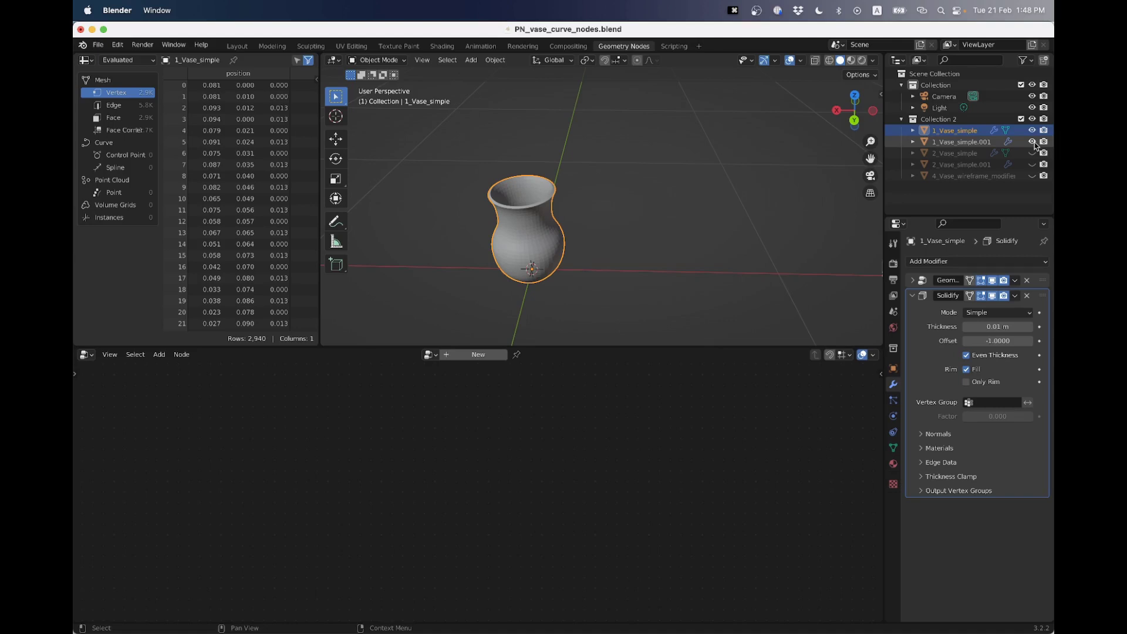
scroll(681, 249, down, 3)
scroll(681, 249, up, 2)
shift+middle_drag(699, 239, 672, 228)
click(1033, 153)
click(1033, 164)
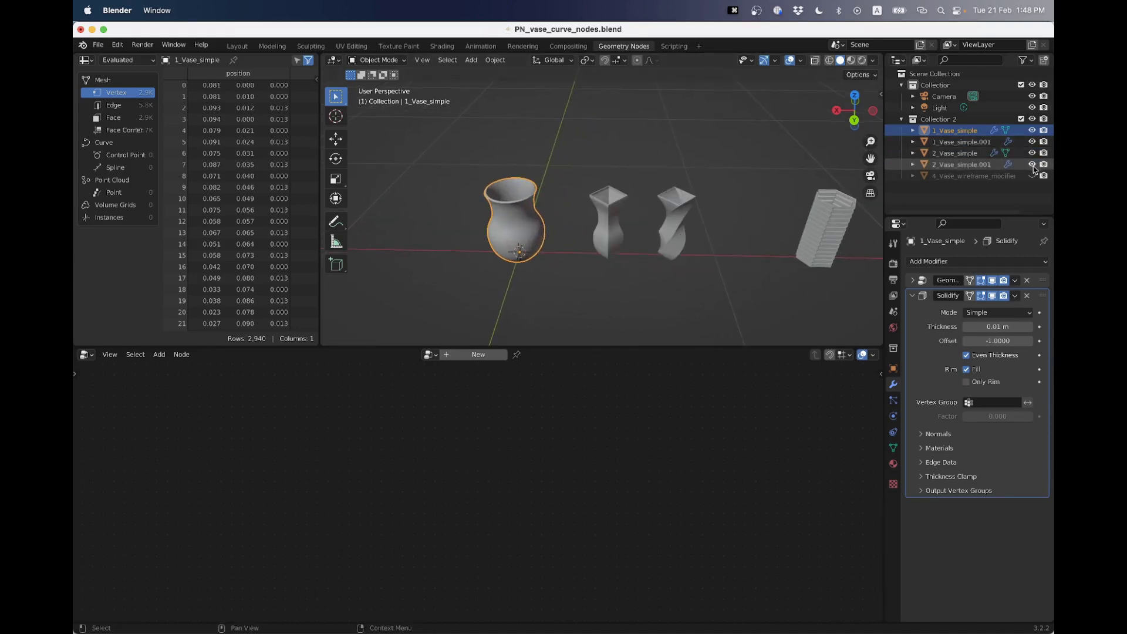
click(1033, 175)
scroll(764, 234, right, 2)
scroll(764, 233, right, 3)
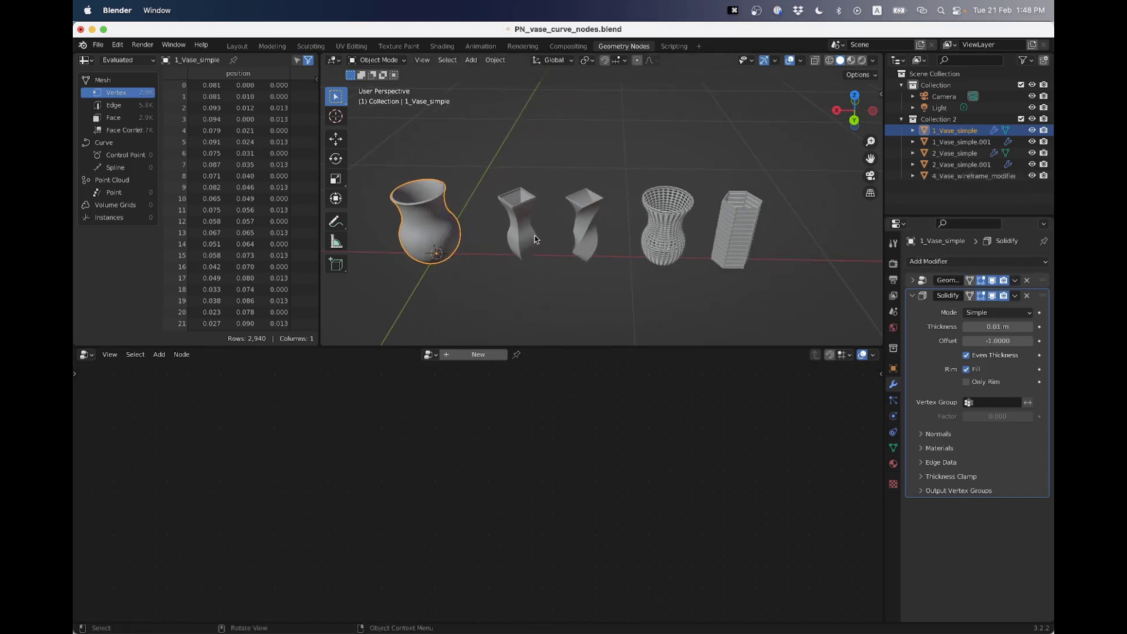
middle_drag(535, 239, 578, 232)
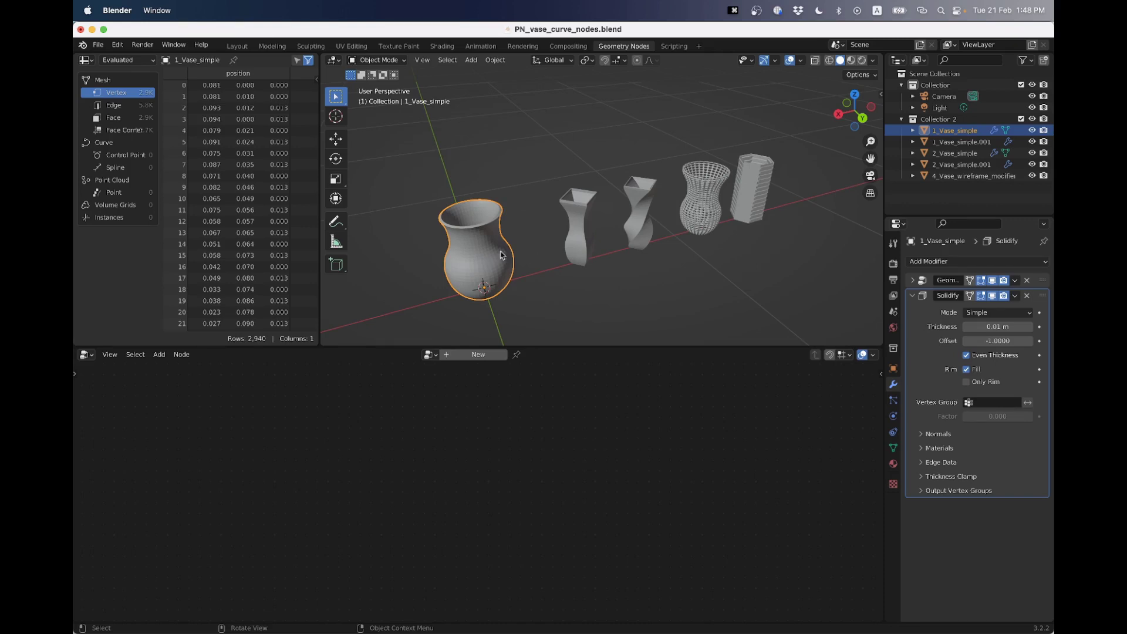
Select the square-section 2_Vase_simple and view its whole geometry node tree.
click(583, 237)
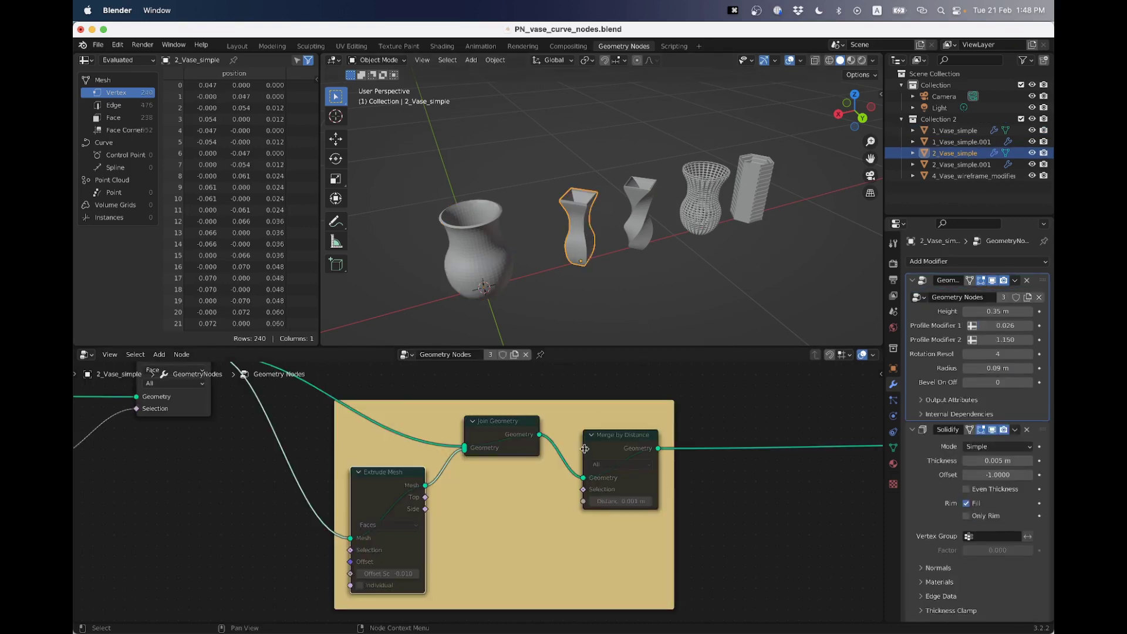
scroll(585, 481, down, 5)
middle_drag(586, 481, 759, 445)
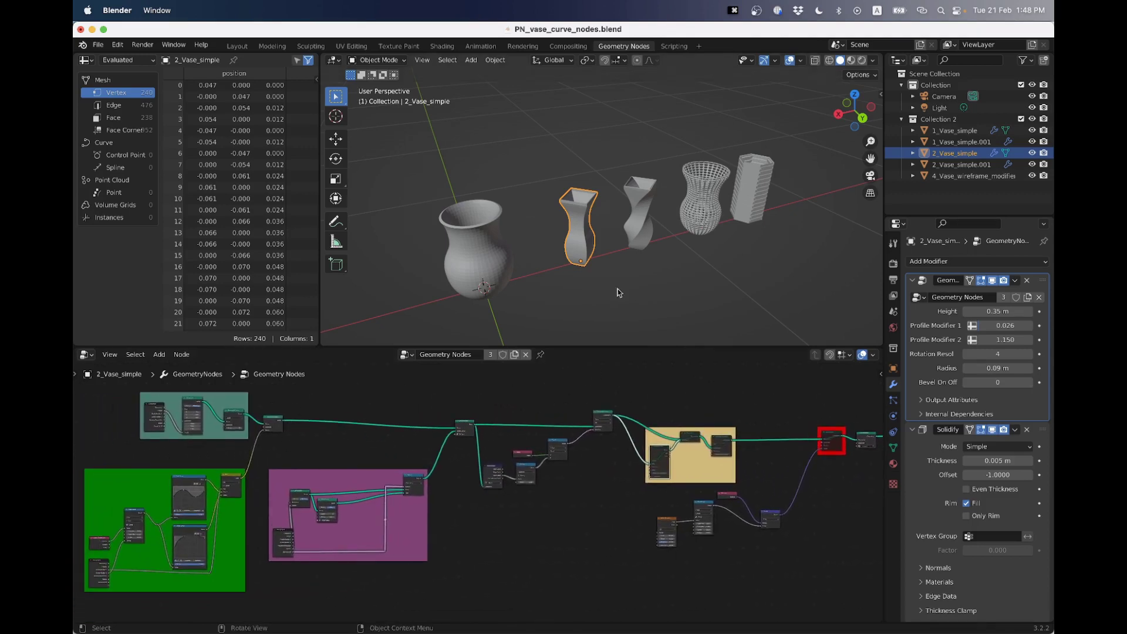
Duplicate 1_Vase_simple and move the copy about 0.89 m along negative Y.
click(473, 242)
scroll(480, 249, down, 3)
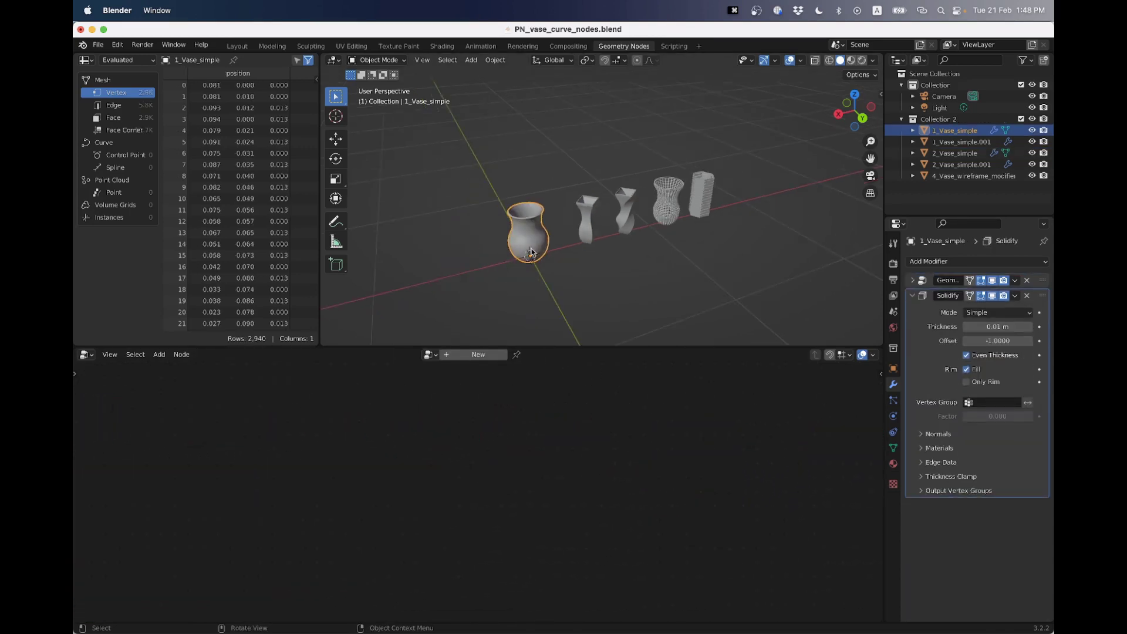
key(shift+d)
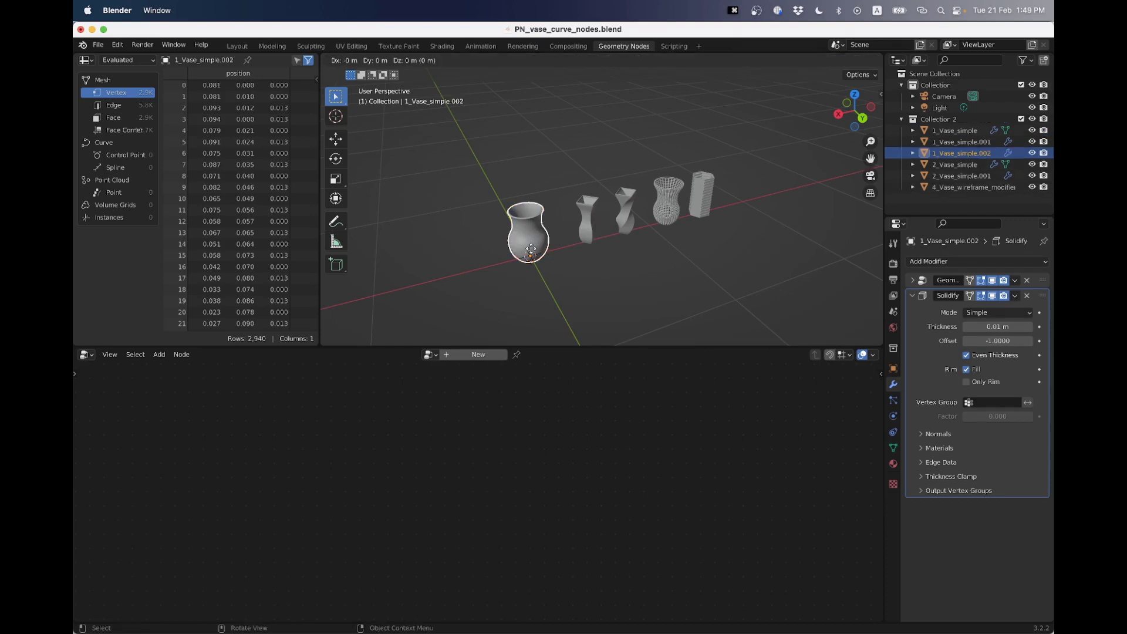
key(g)
key(y)
click(494, 205)
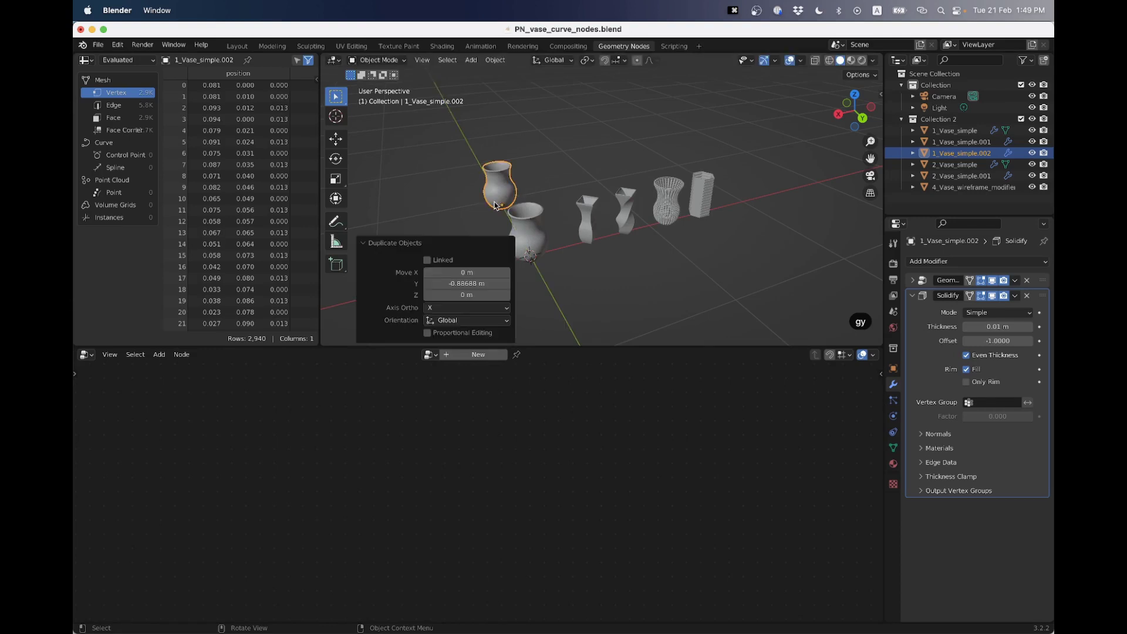
Compare the Geometry Nodes parameters and shapes of 1_Vase_simple and 2_Vase_simple.
click(590, 215)
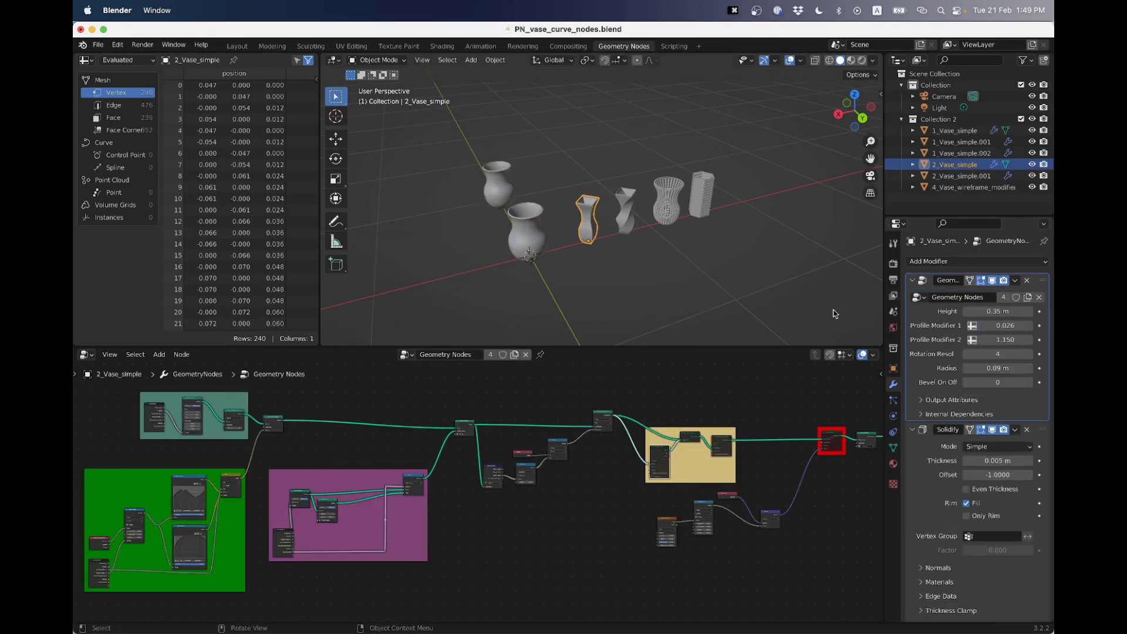
scroll(598, 263, up, 4)
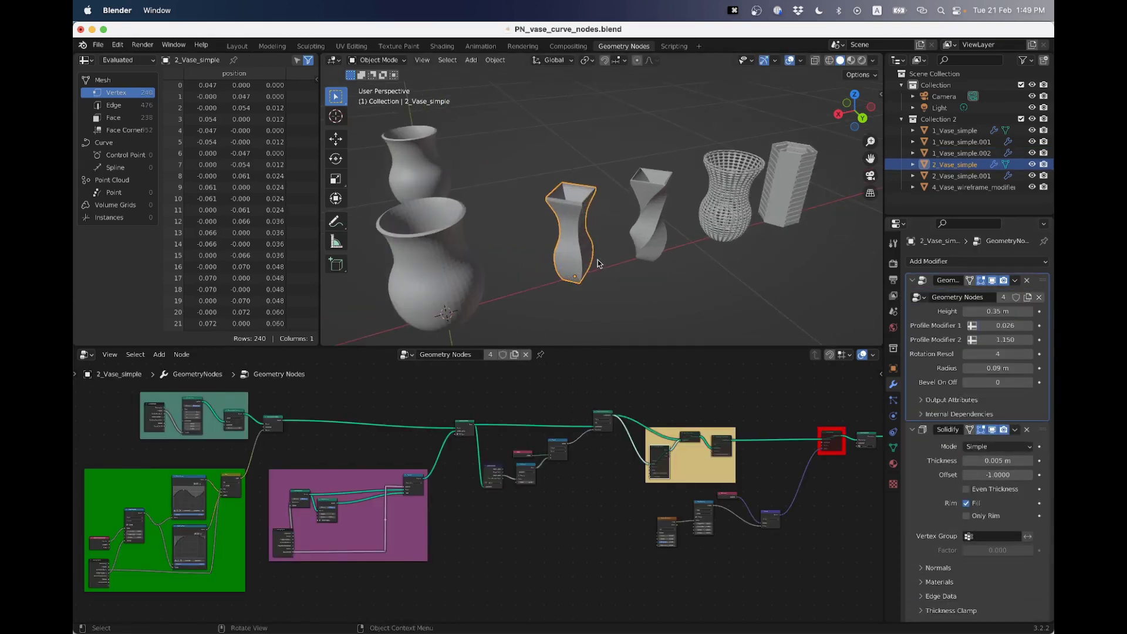
click(430, 241)
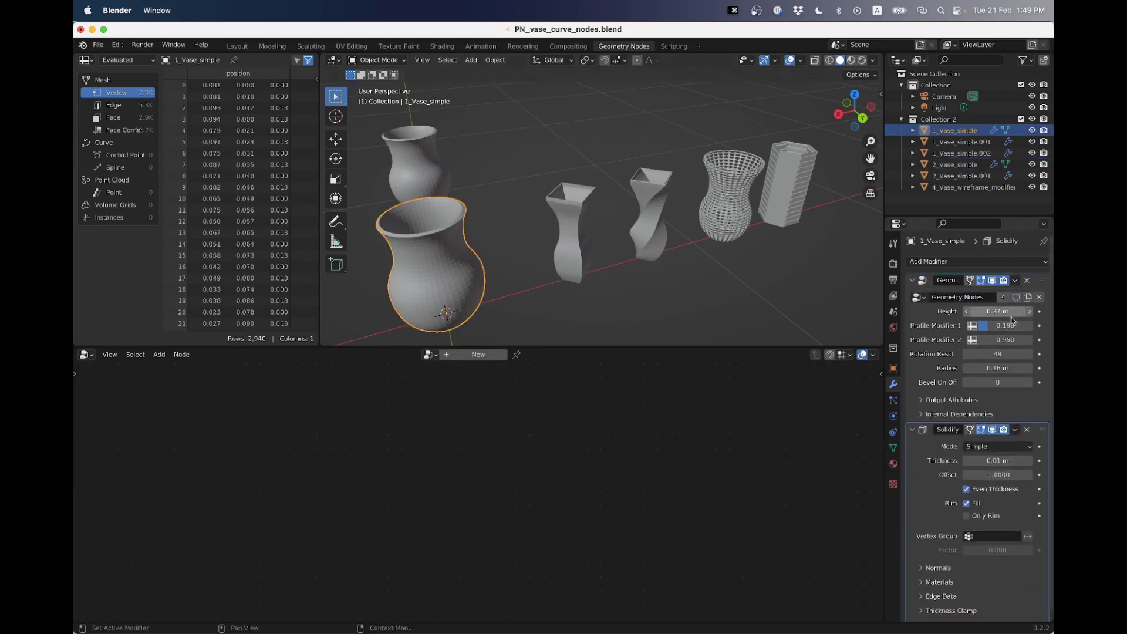
click(573, 226)
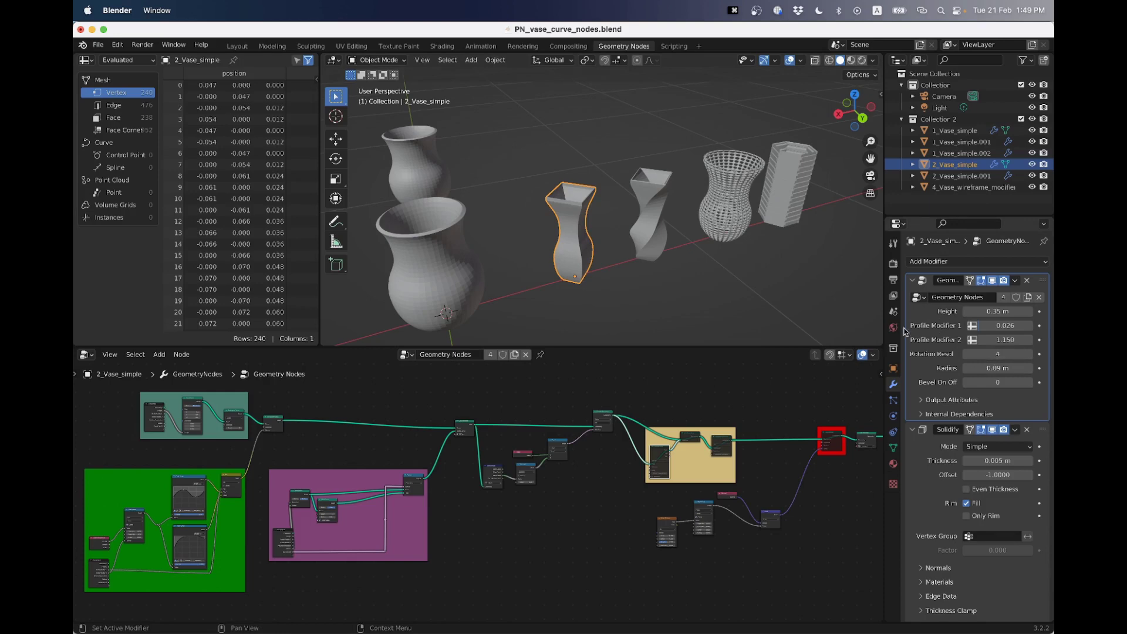
scroll(597, 215, up, 6)
scroll(597, 215, down, 6)
scroll(607, 250, right, 2)
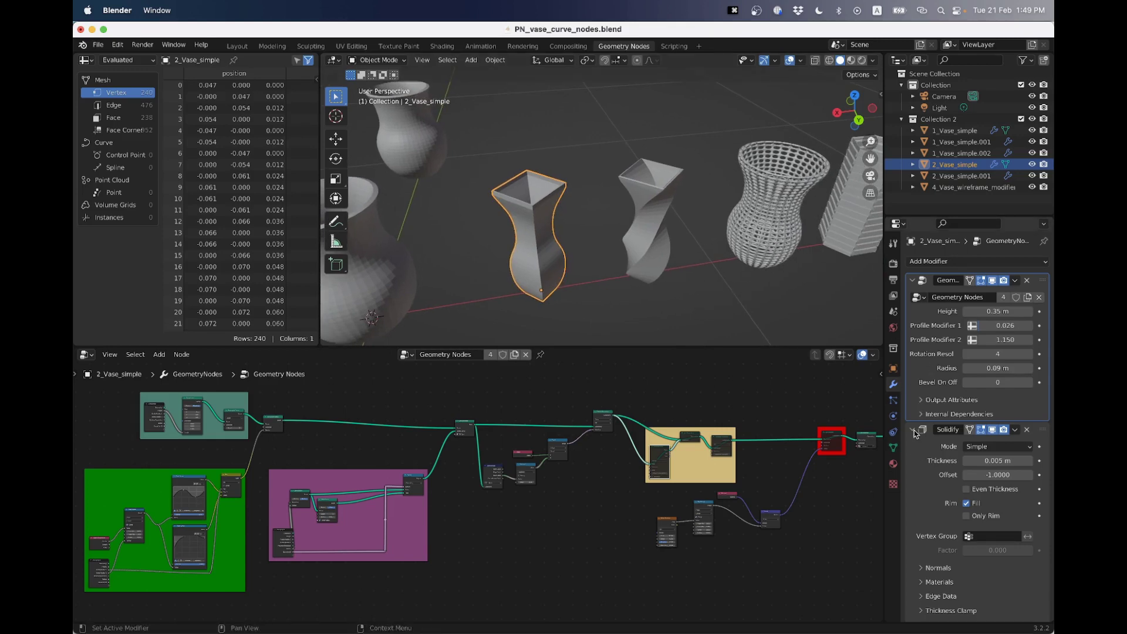
scroll(940, 498, down, 1)
shift+scroll(491, 228, left, 5)
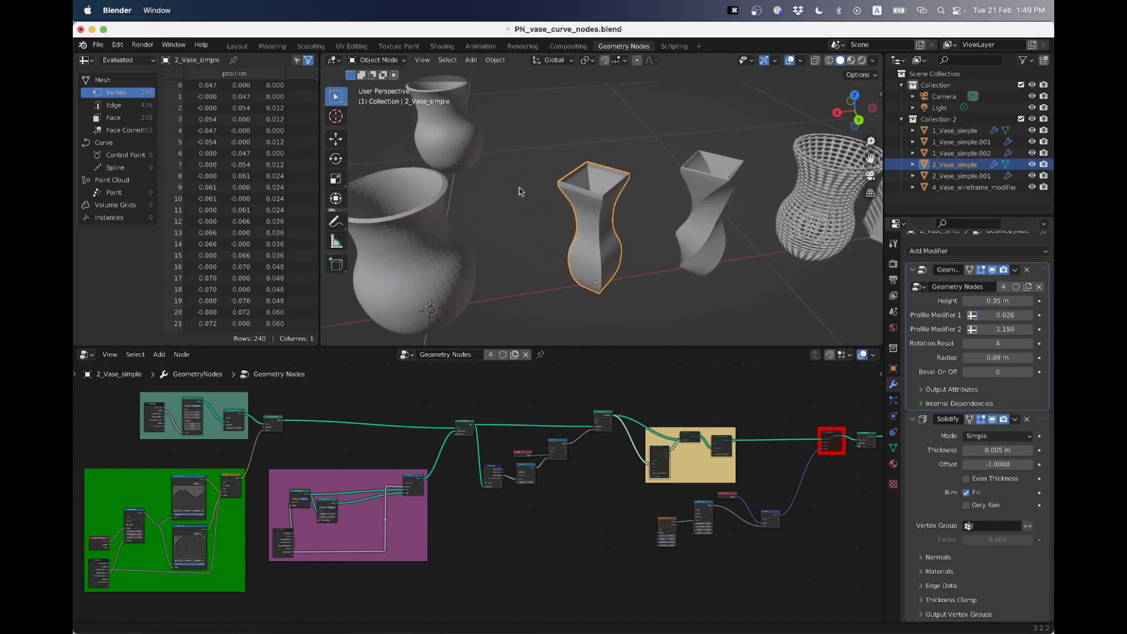
Try a Rotation Resolution of 5 on 2_Vase_simple, and set it back to 4.
click(491, 228)
click(662, 221)
scroll(604, 216, down, 3)
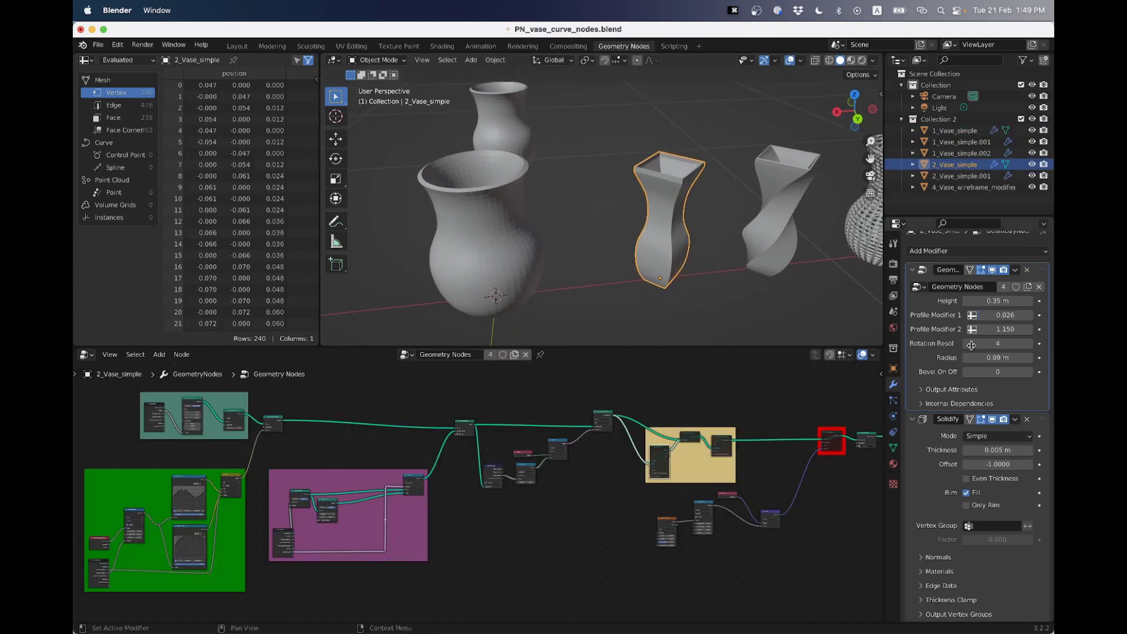
drag(989, 345, 1013, 345)
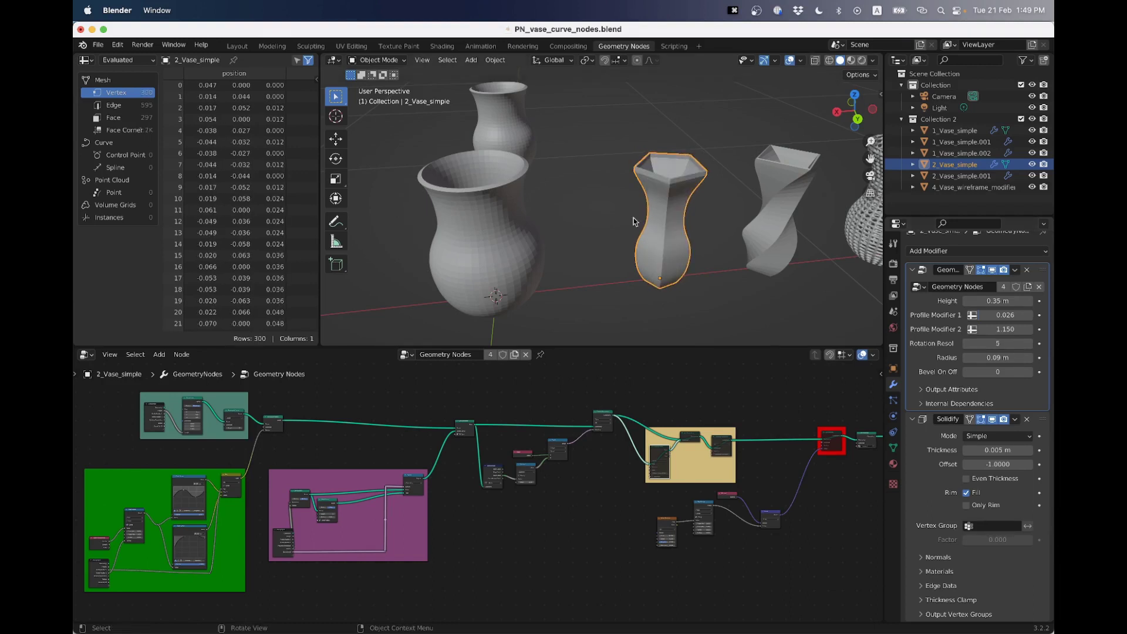
middle_drag(632, 219, 598, 228)
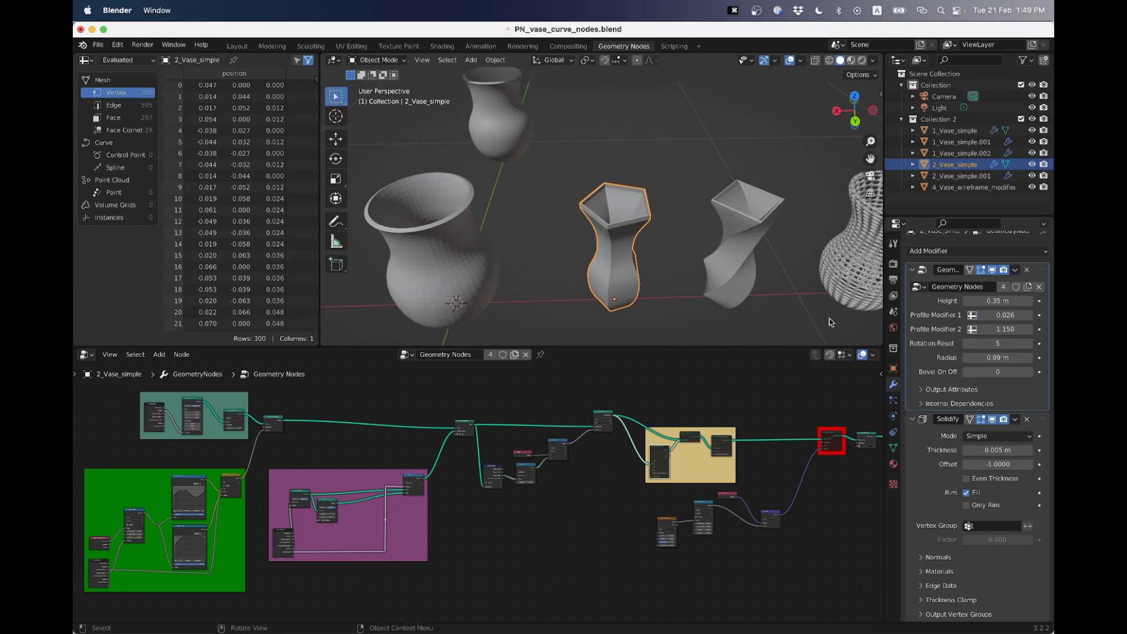
click(967, 345)
Delete the twisted vase 2_Vase_simple.001.
shift+middle_drag(703, 236, 687, 226)
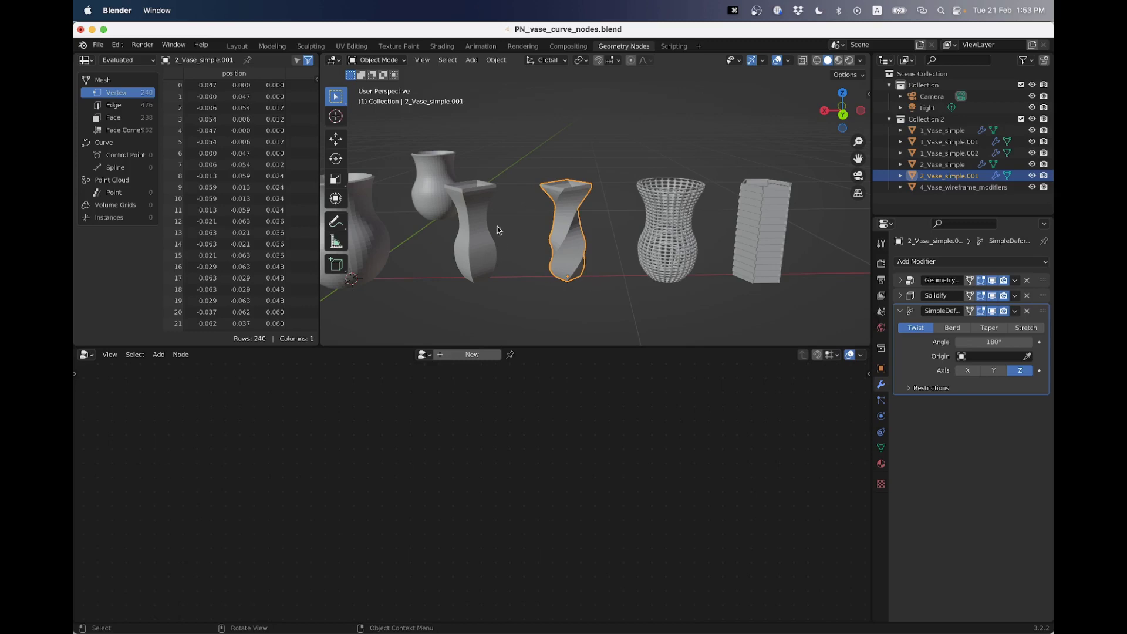
middle_drag(582, 237, 593, 244)
scroll(583, 241, up, 2)
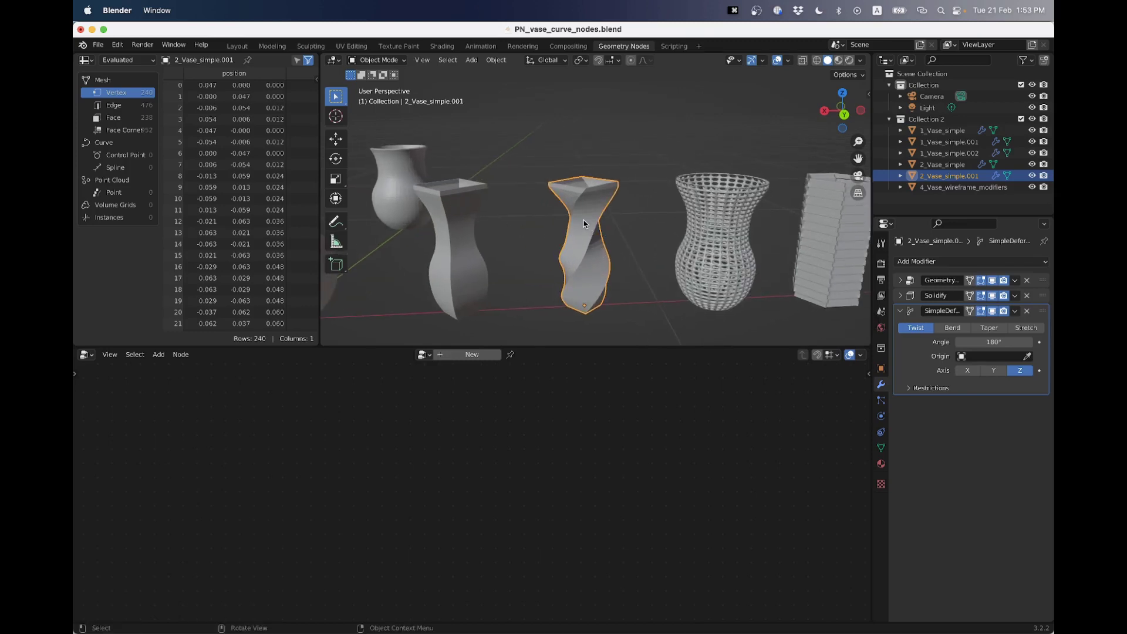
key(x)
click(560, 222)
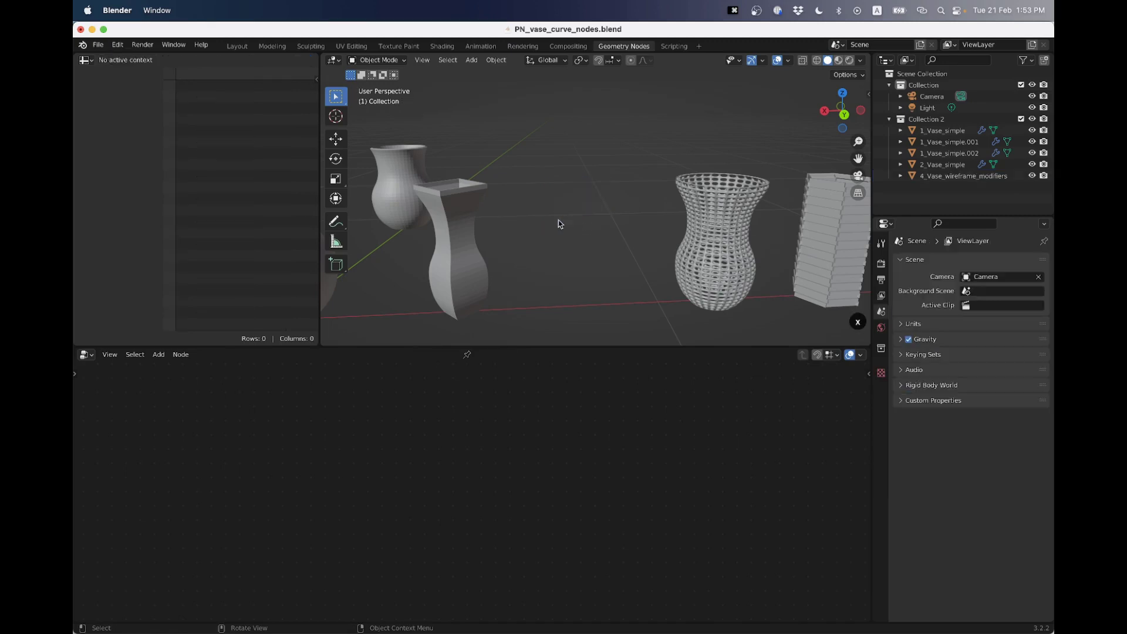
Duplicate 2_Vase_simple and move the copy along X into the gap before the wireframe vase.
click(449, 218)
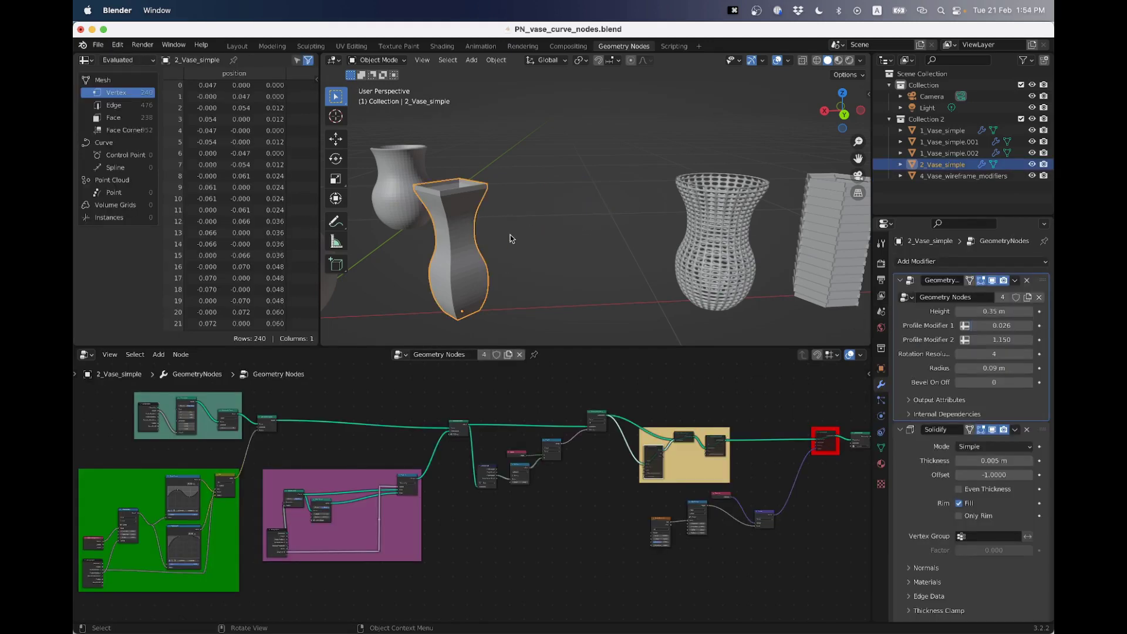
middle_drag(435, 238, 555, 245)
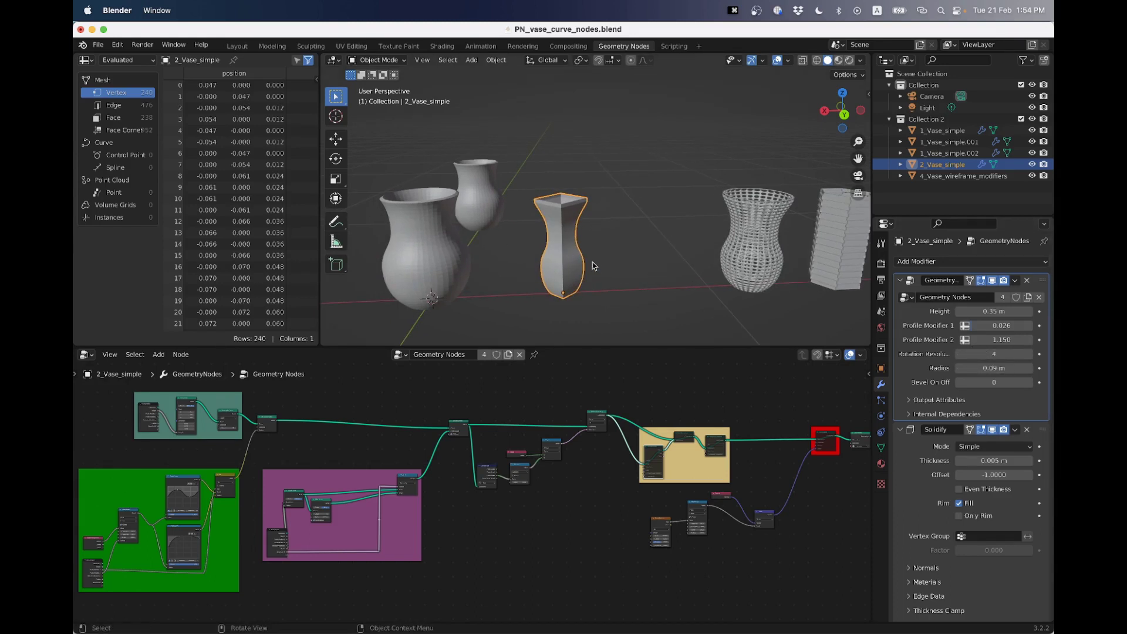
key(shift+d)
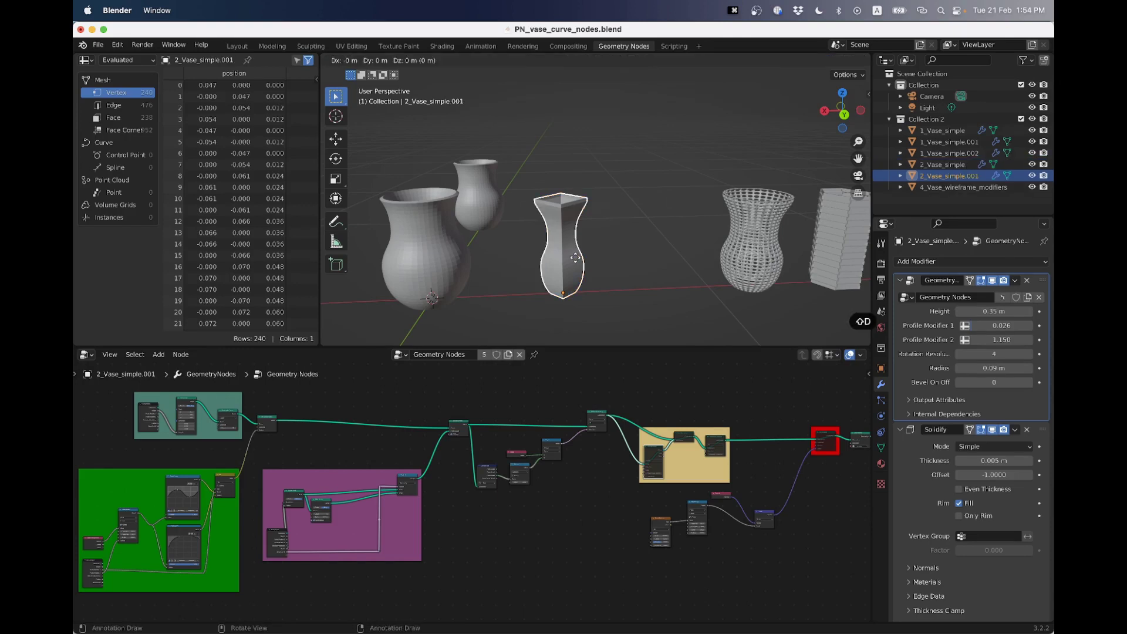
click(576, 259)
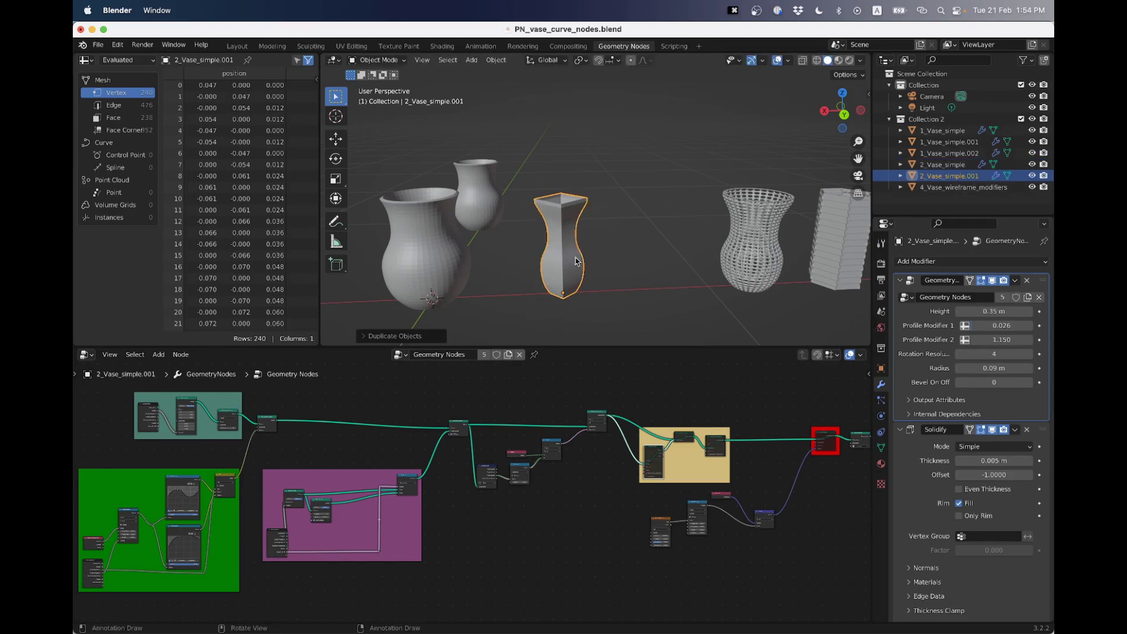
key(g)
key(x)
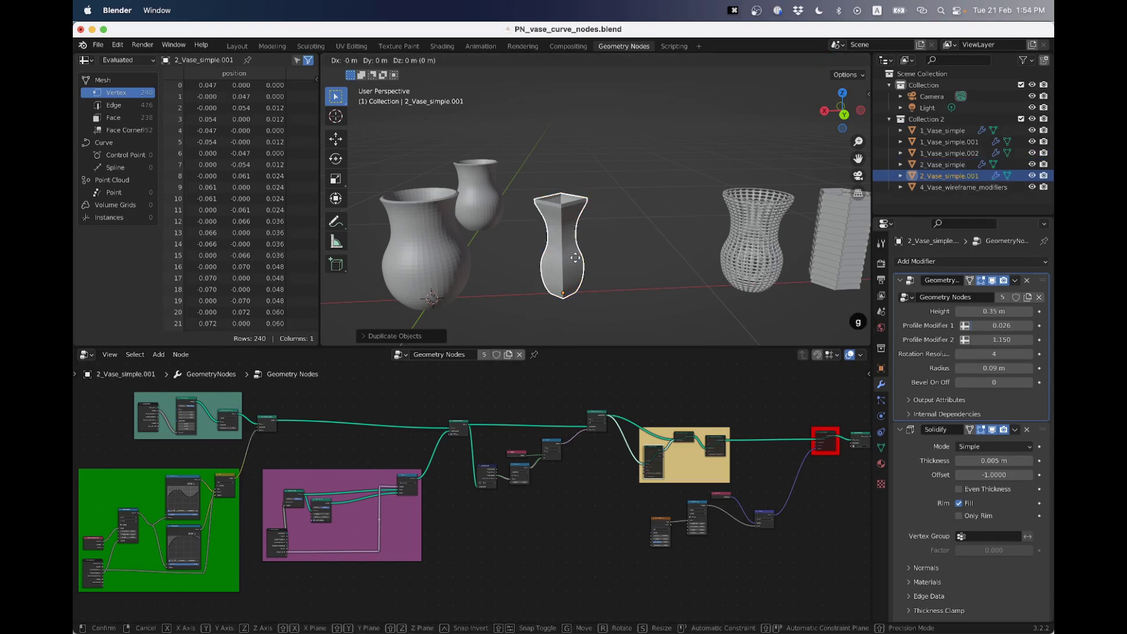
click(665, 268)
Collapse the copied vase's existing modifiers, add a Simple Deform modifier and set its Twist axis to Z.
click(901, 280)
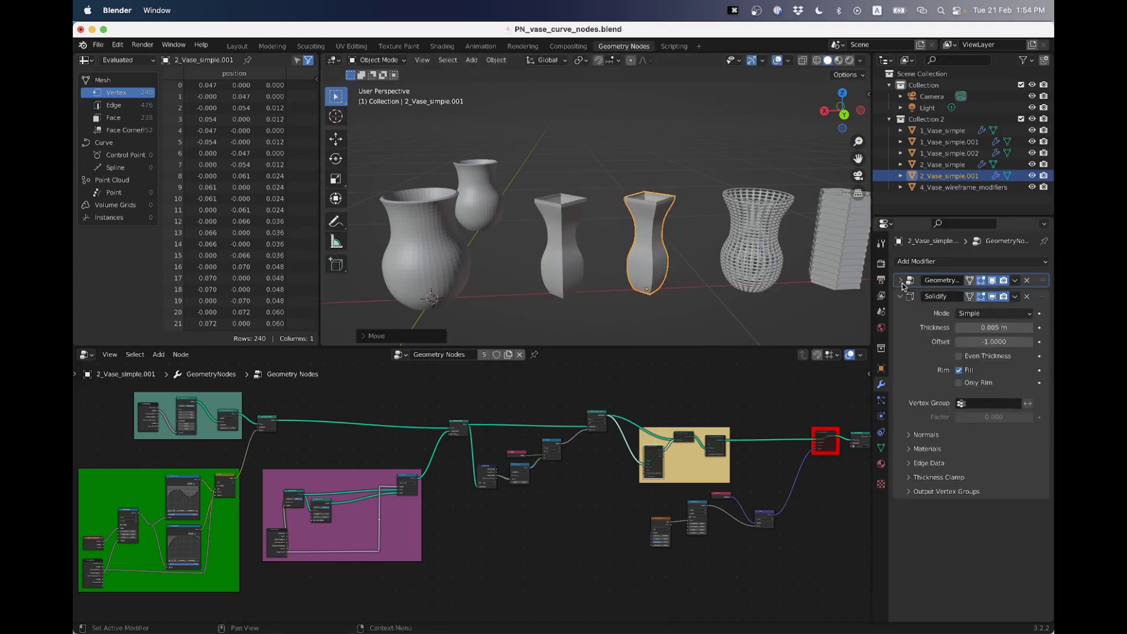
click(901, 296)
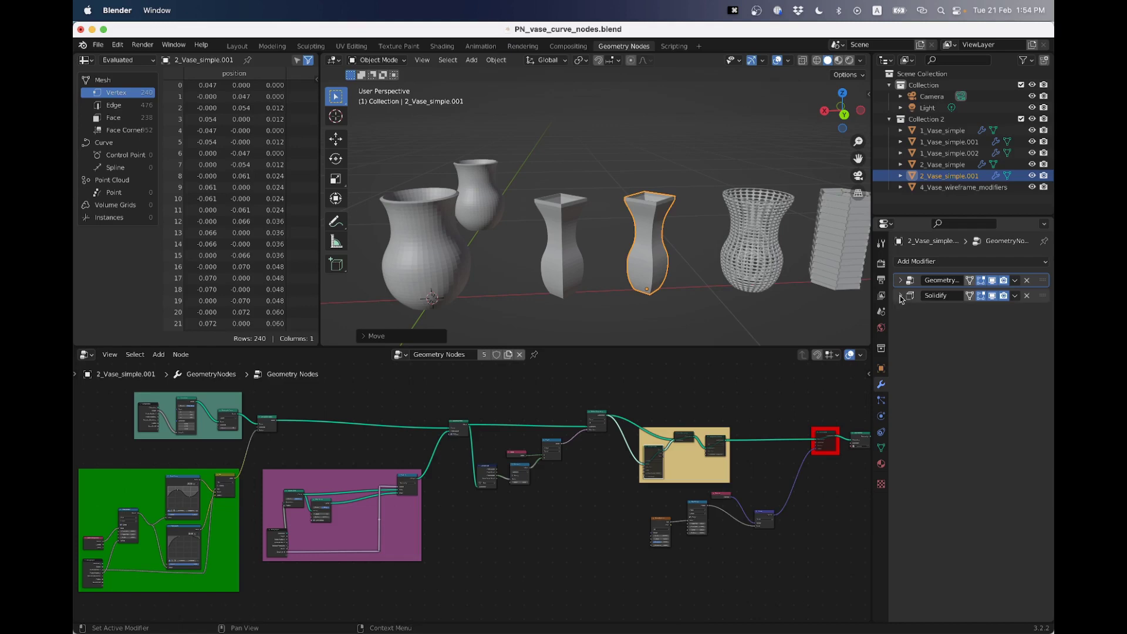
click(922, 262)
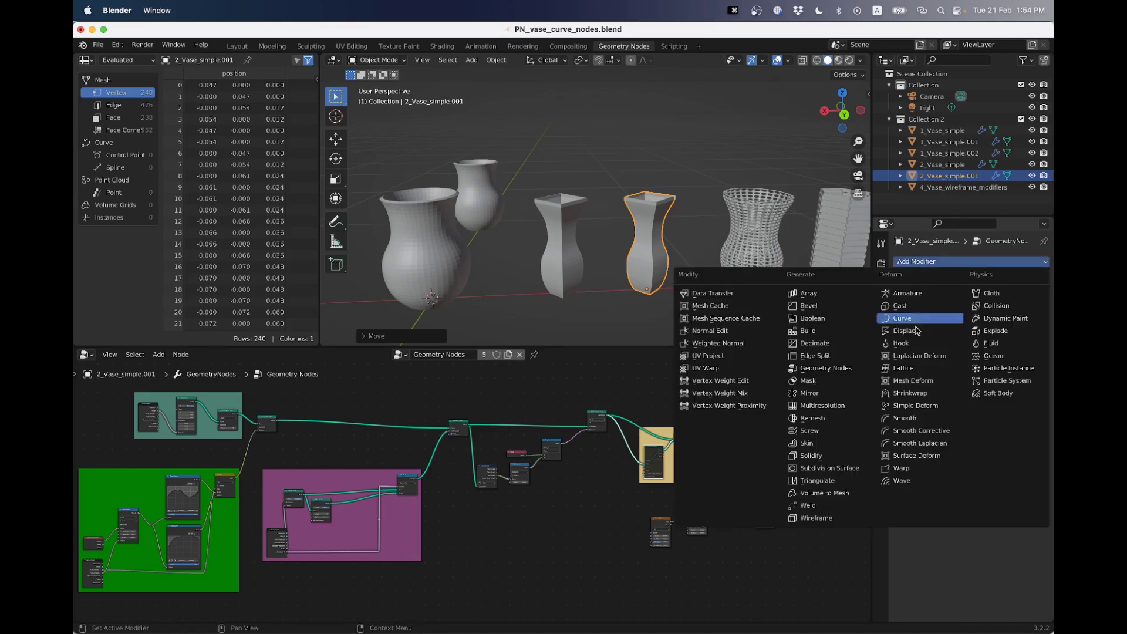
click(909, 407)
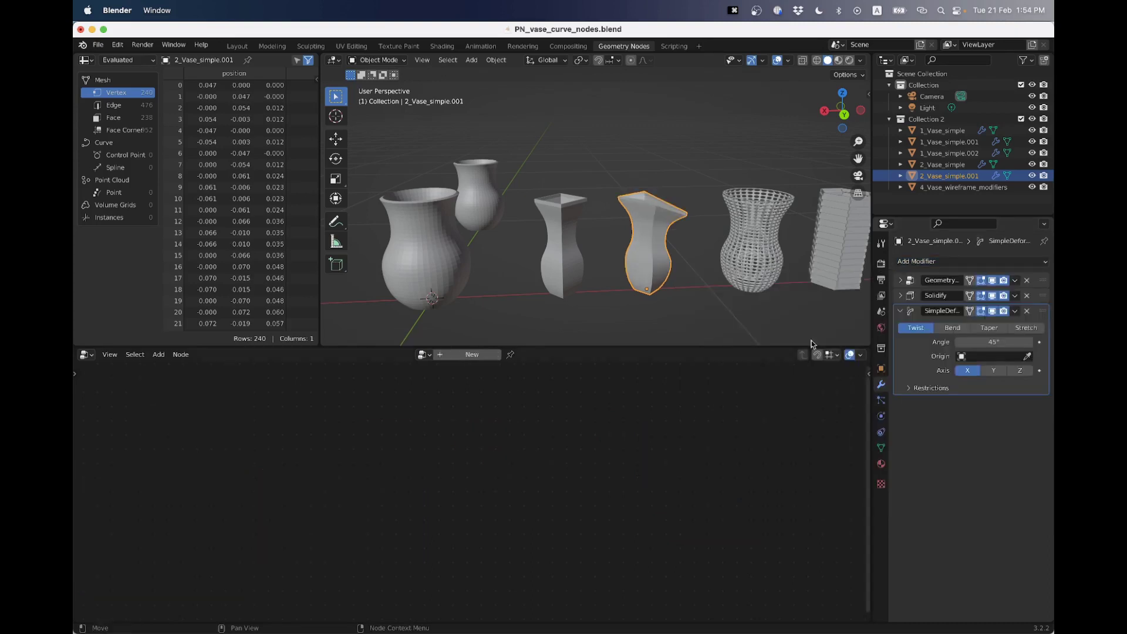
shift+middle_drag(768, 289, 689, 269)
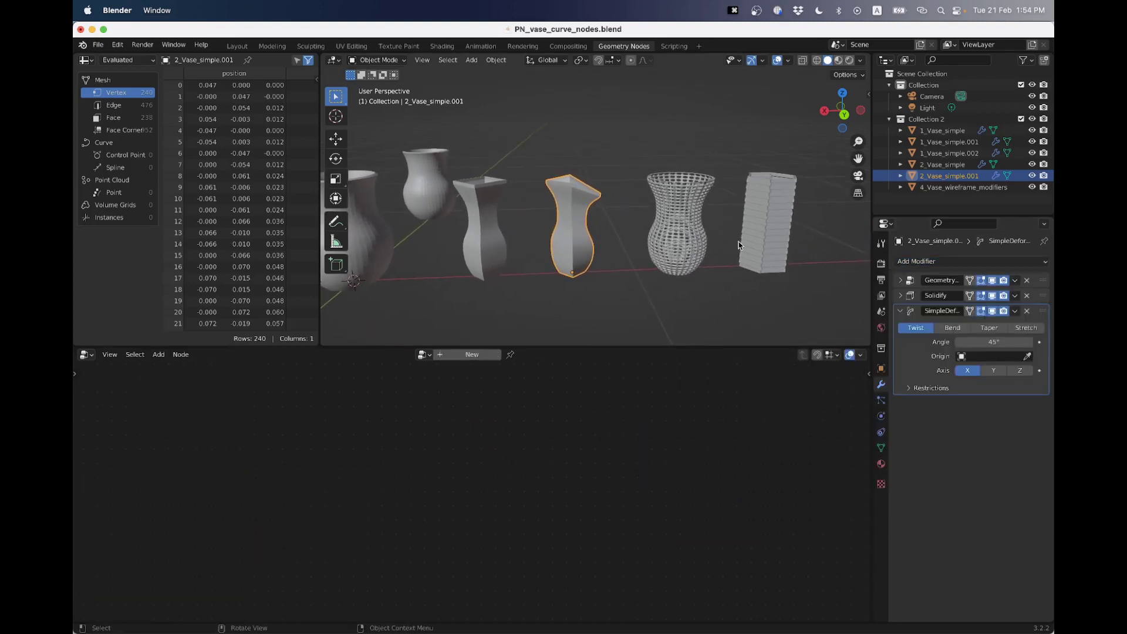
scroll(586, 256, up, 2)
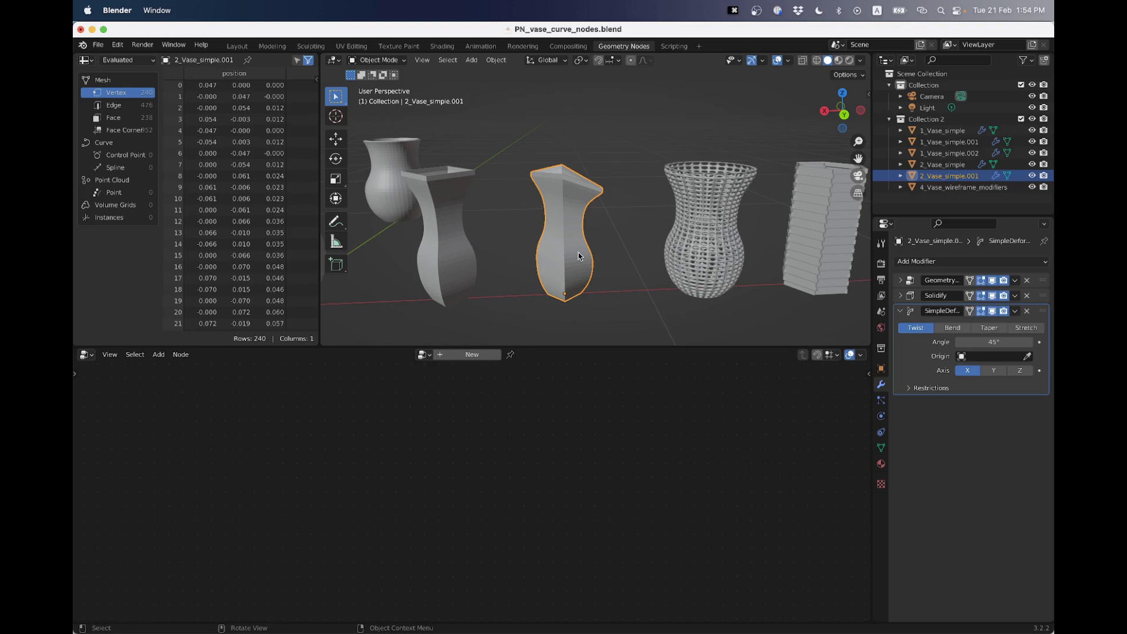
middle_drag(582, 256, 609, 277)
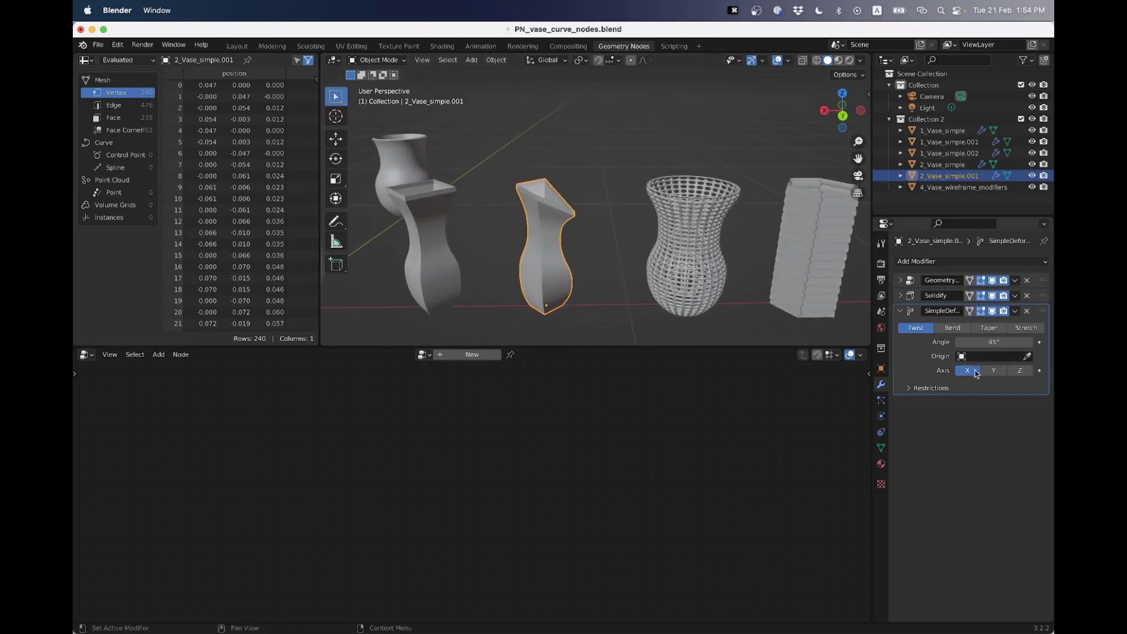
click(1021, 372)
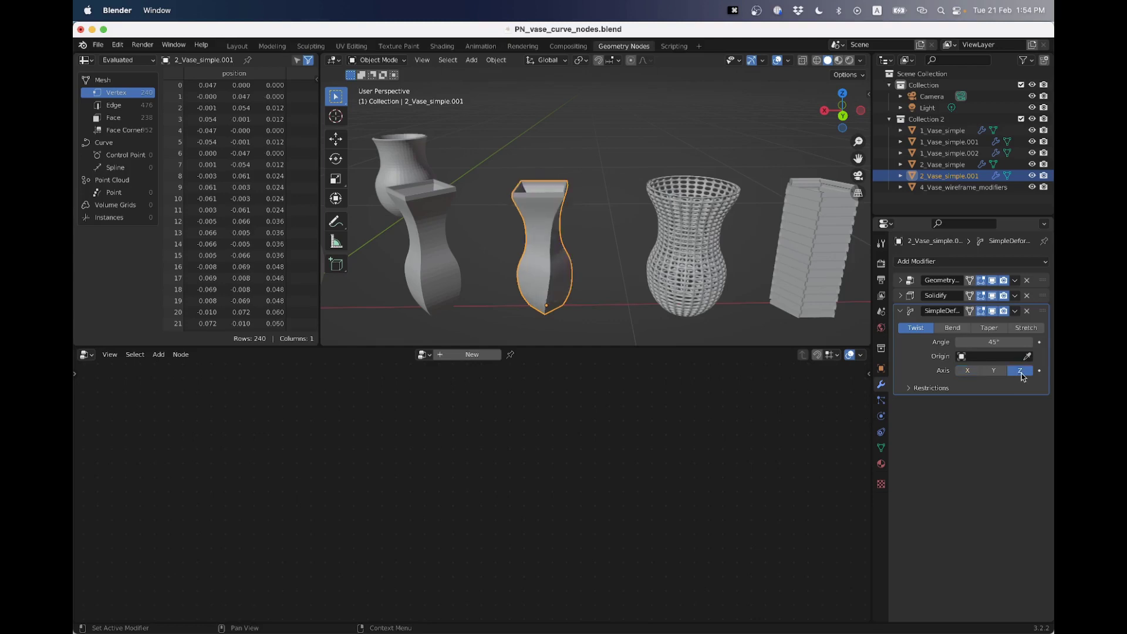
Set the Simple Deform twist angle of the copied vase to 180°.
drag(973, 343, 1092, 342)
click(966, 342)
text(180)
key(Return)
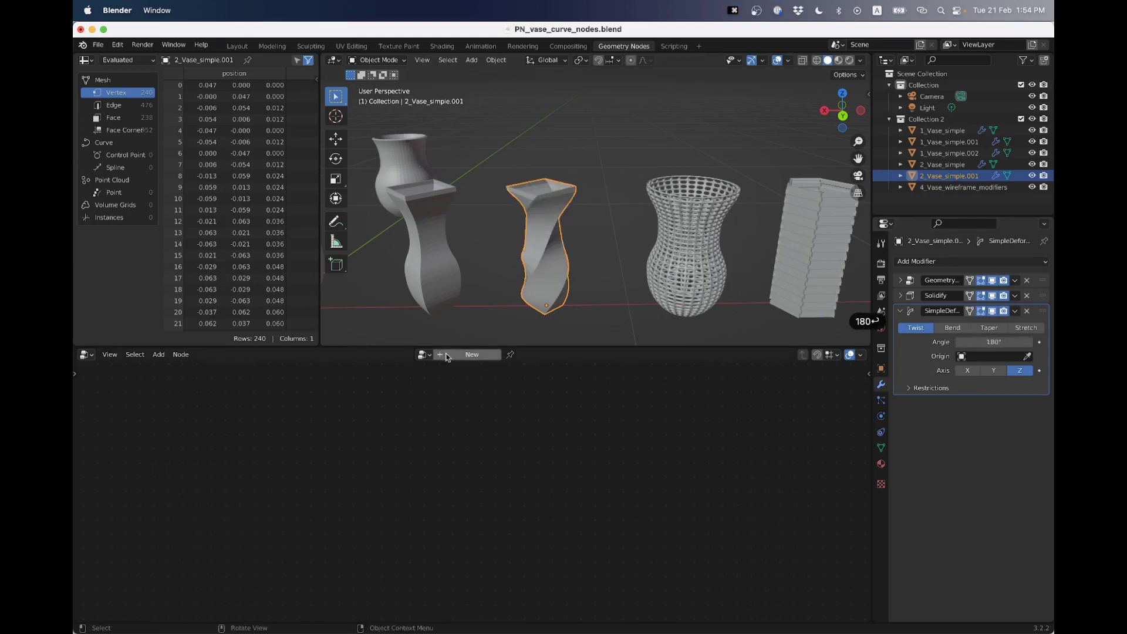
middle_drag(505, 256, 601, 192)
scroll(553, 212, up, 1)
Switch to the NELSON_3D_Fundamentals_2023 document in Chrome and review the size guides for ceramic 3D printing.
key(super+Tab)
key(super+Tab)
key(super+Tab)
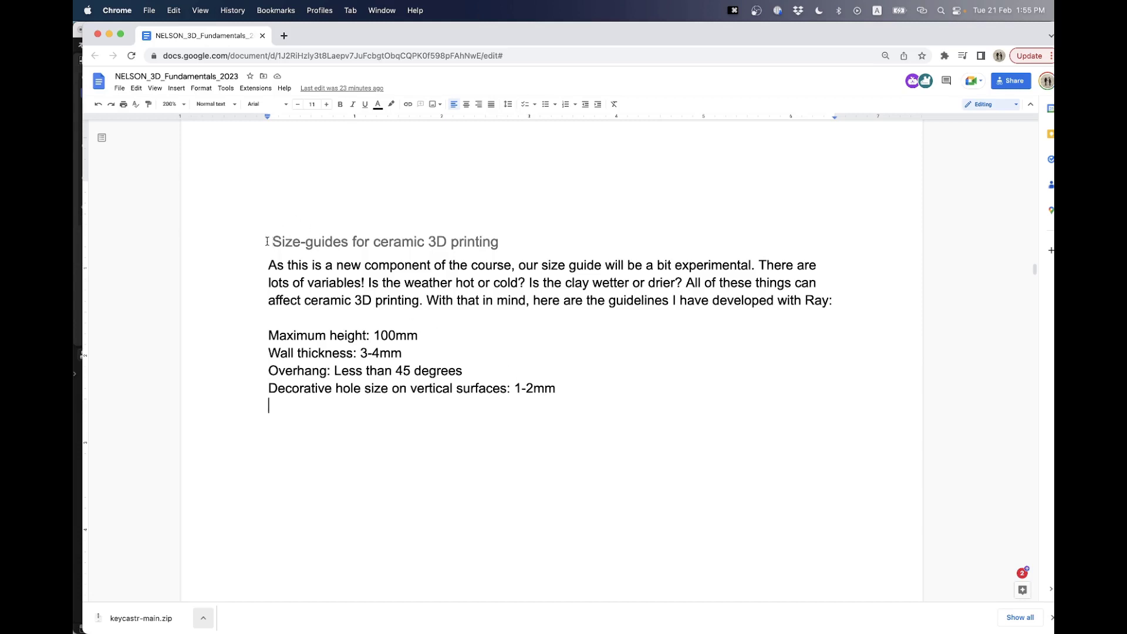
drag(267, 241, 505, 244)
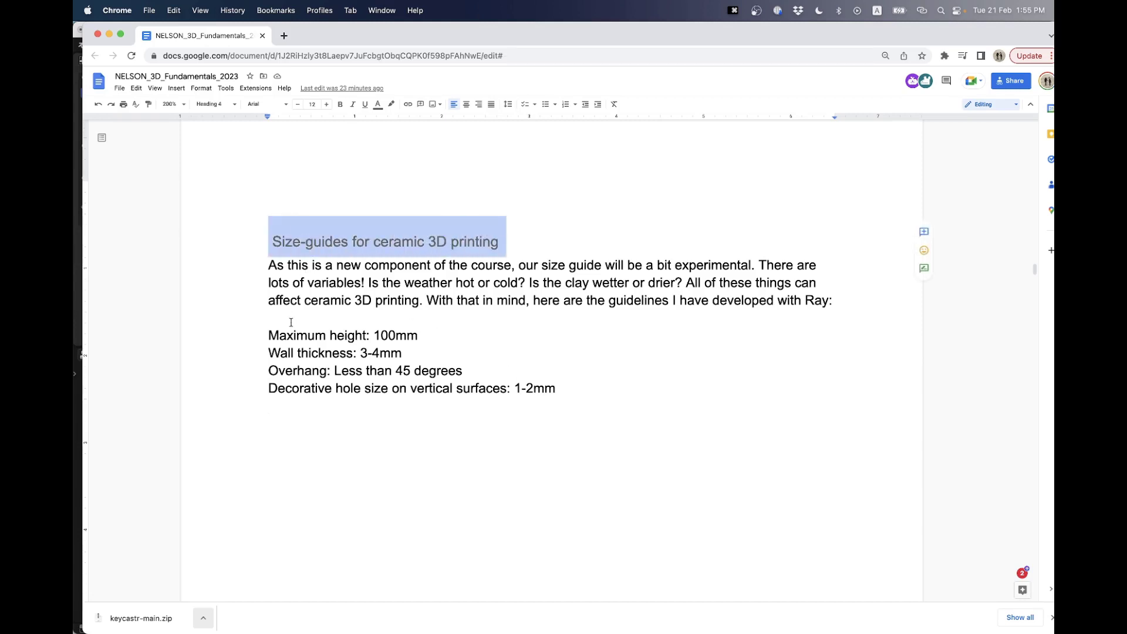
drag(255, 336, 420, 337)
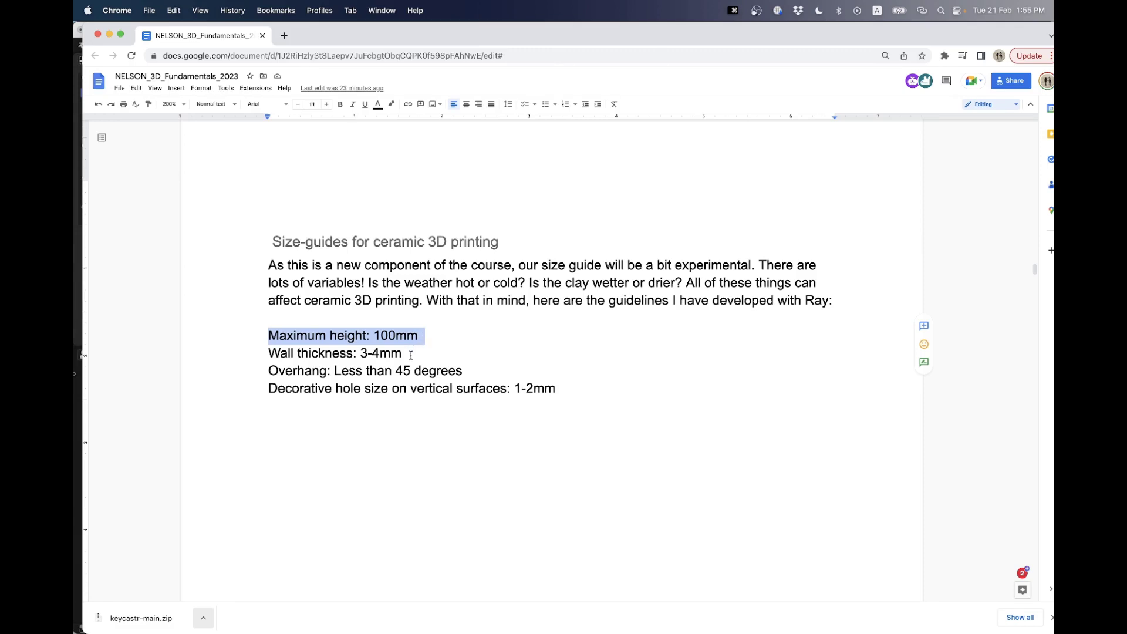
drag(410, 353, 560, 394)
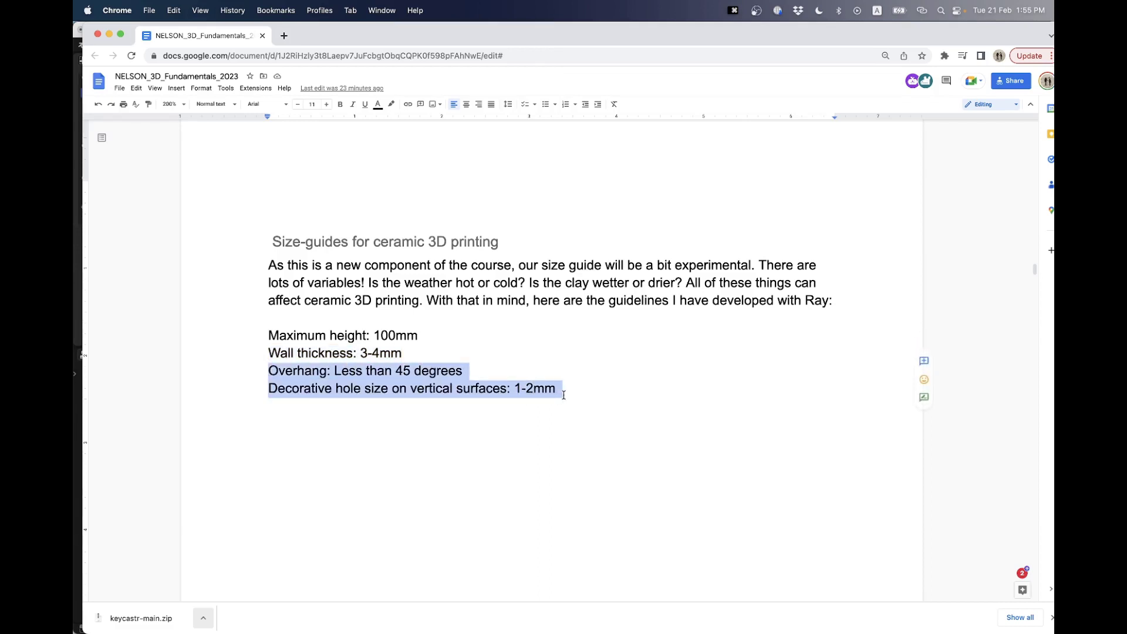
drag(560, 394, 557, 393)
Return to Blender and examine the overhangs of the twisted vase and its neighbours from the front and in perspective.
key(super+Tab)
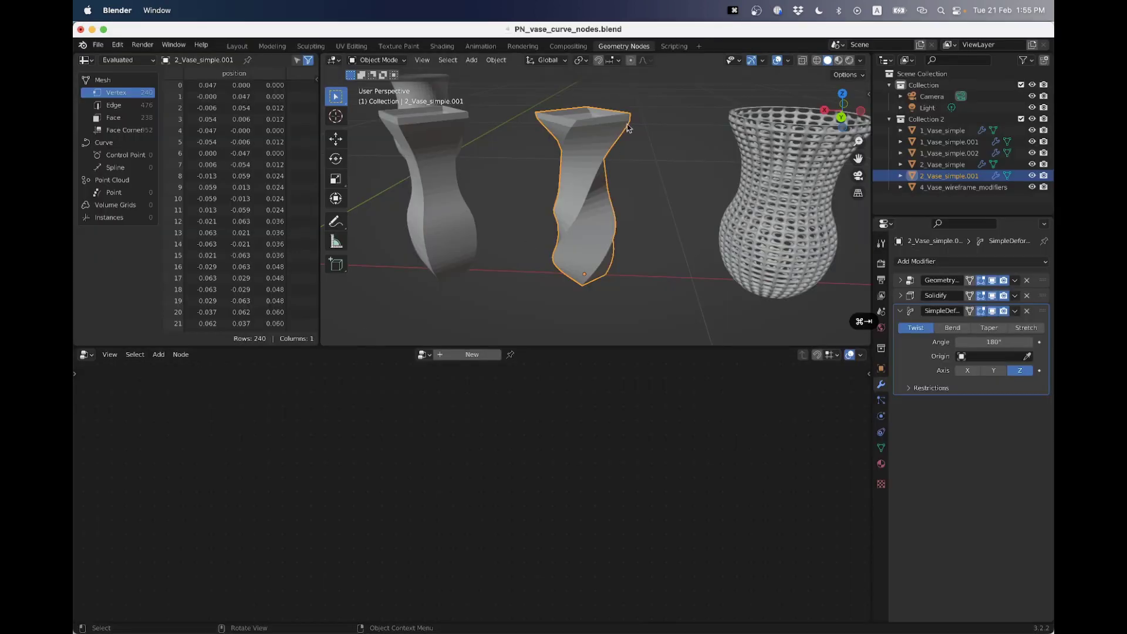
middle_drag(627, 129, 774, 142)
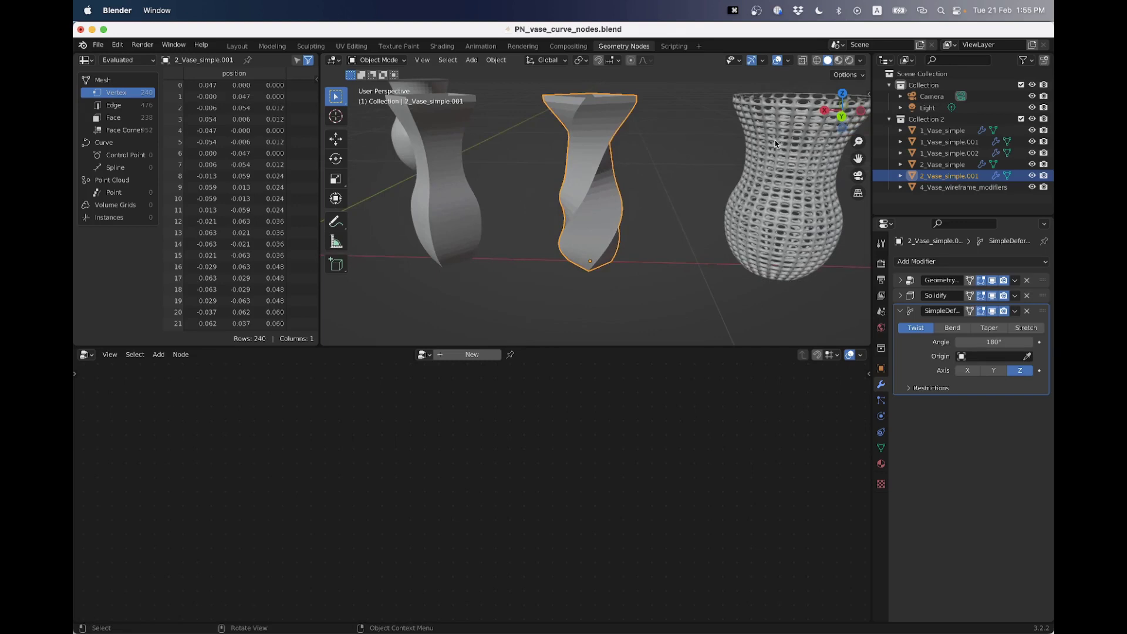
key(1)
scroll(577, 177, up, 5)
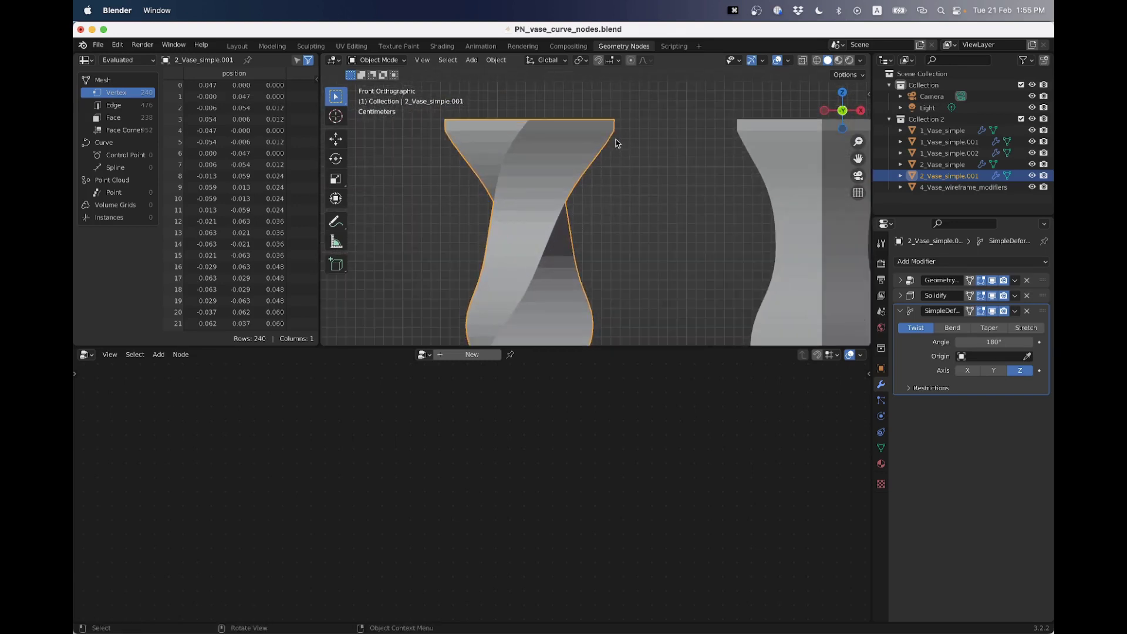
scroll(532, 227, down, 2)
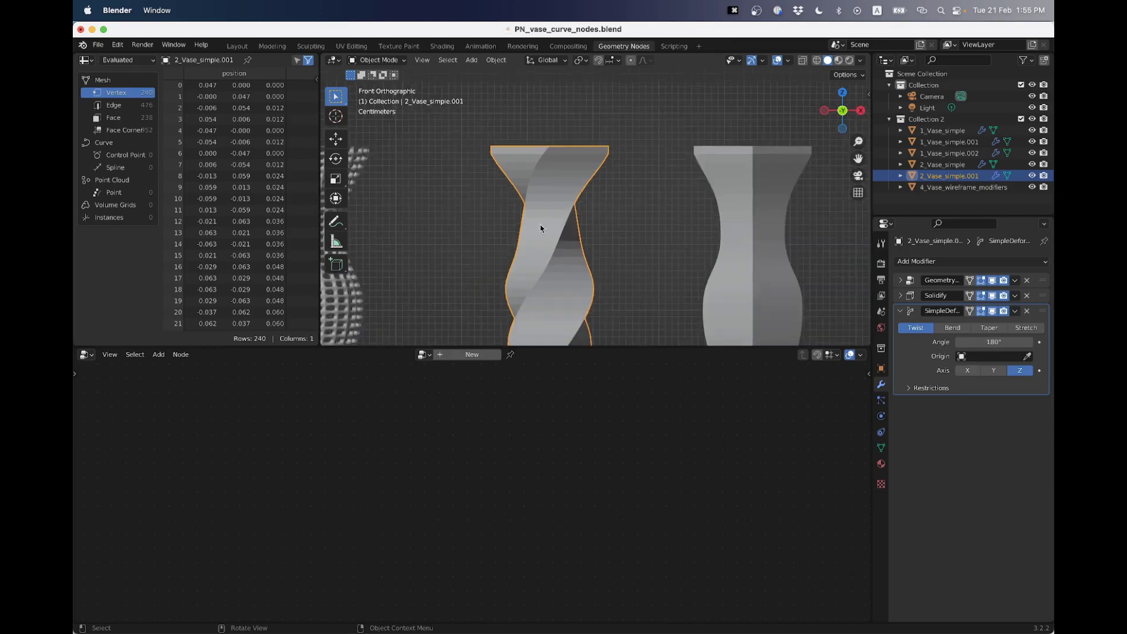
shift+middle_drag(528, 227, 695, 207)
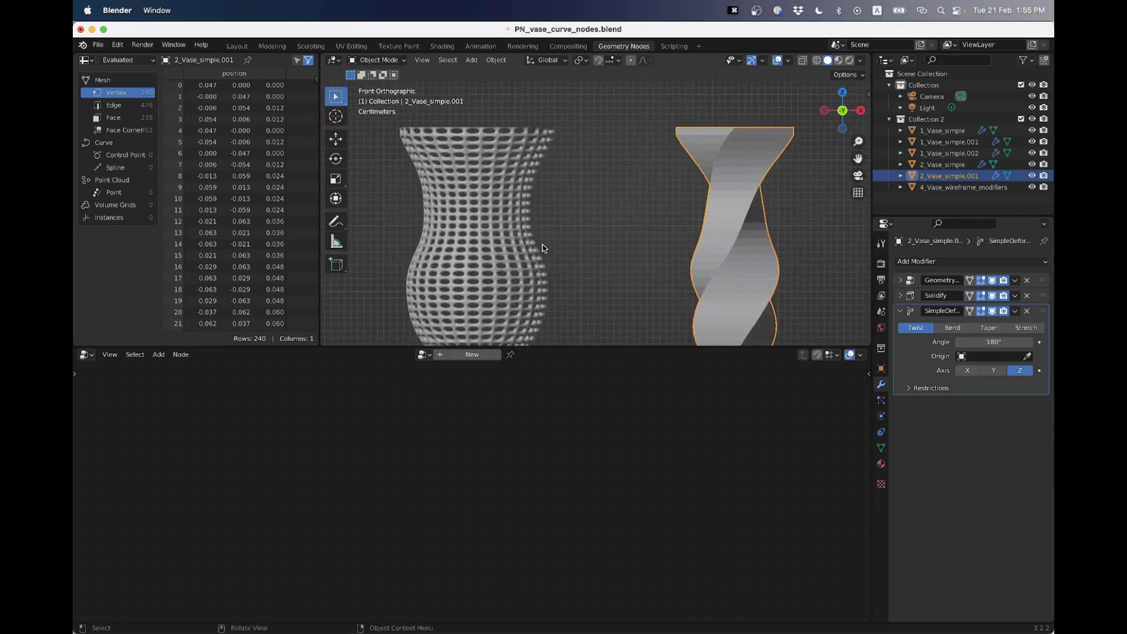
scroll(546, 223, down, 3)
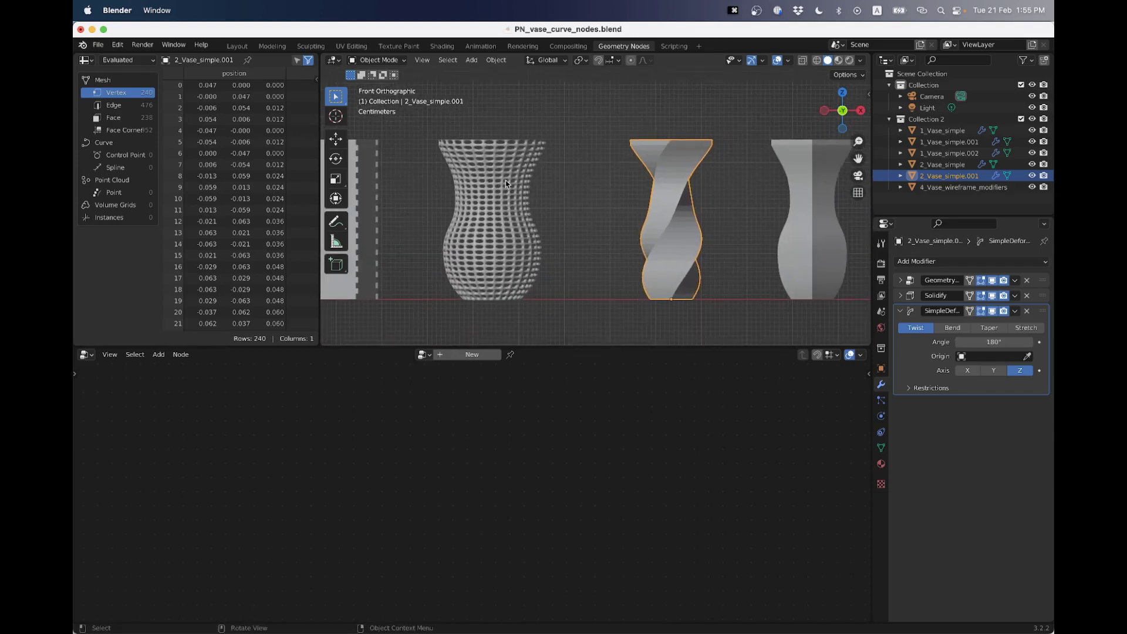
middle_drag(506, 184, 570, 220)
scroll(578, 212, up, 3)
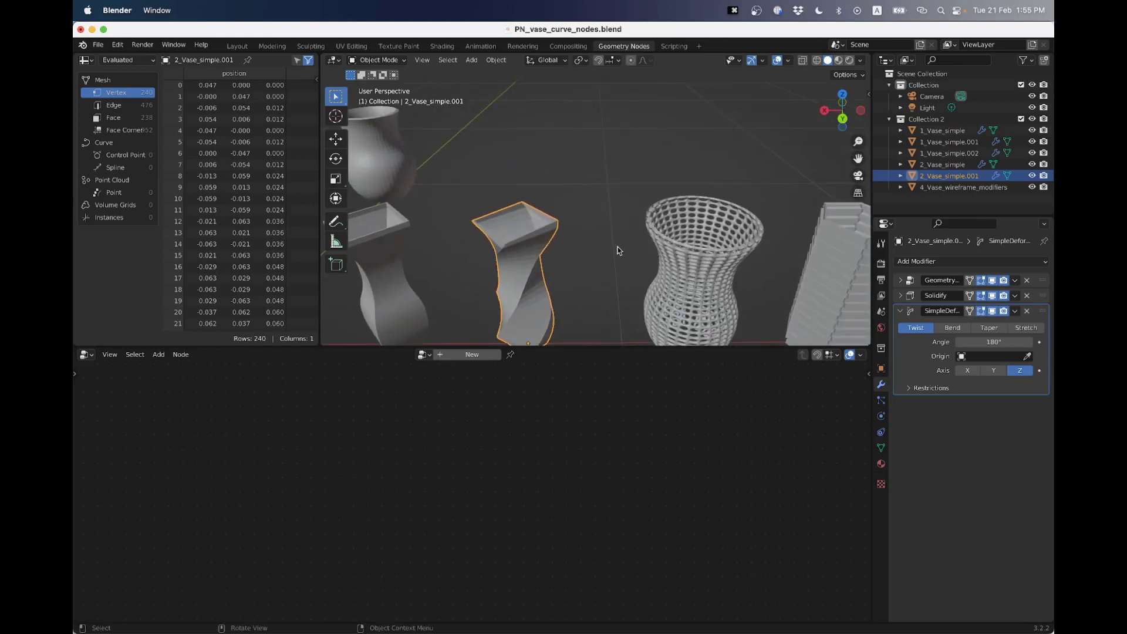
scroll(617, 247, down, 6)
scroll(615, 243, up, 2)
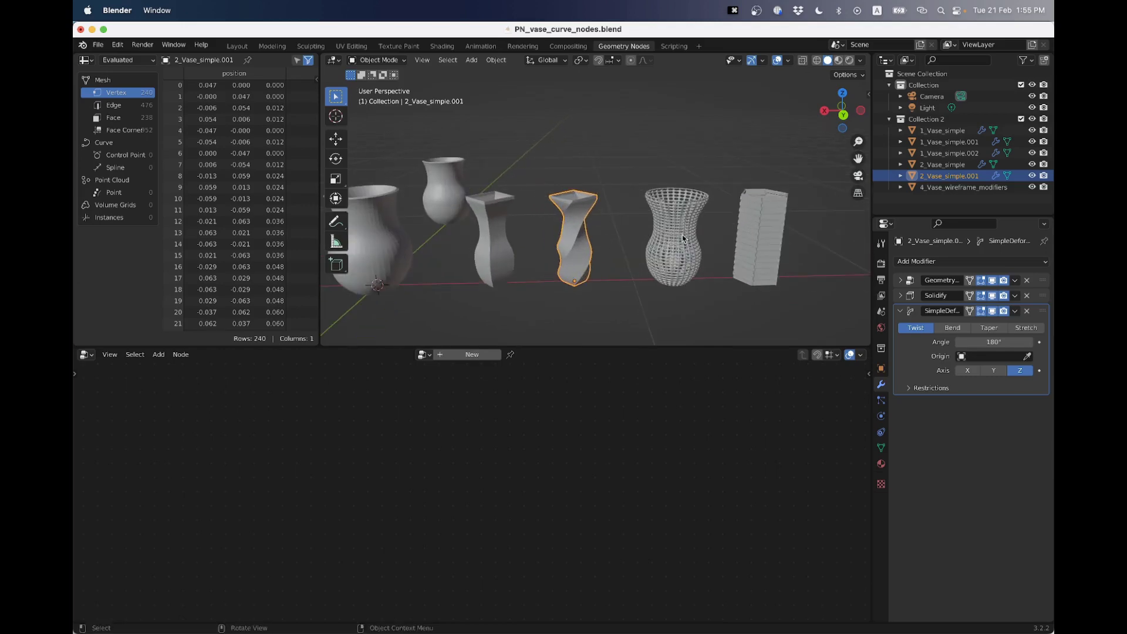
Select 4_Vase_wireframe_modifiers and examine its wireframe lattice from several angles.
click(689, 237)
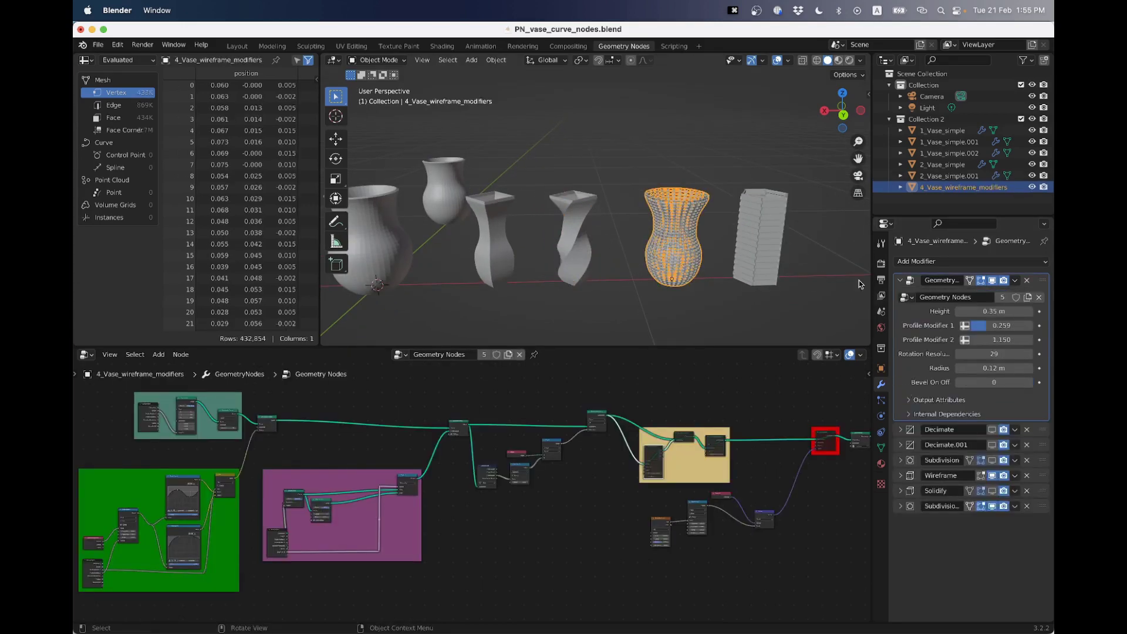
shift+middle_drag(645, 221, 581, 203)
scroll(588, 205, up, 5)
middle_drag(652, 203, 718, 226)
scroll(676, 239, up, 3)
click(754, 187)
scroll(754, 187, up, 4)
scroll(754, 187, down, 7)
middle_drag(718, 226, 749, 227)
scroll(699, 205, down, 5)
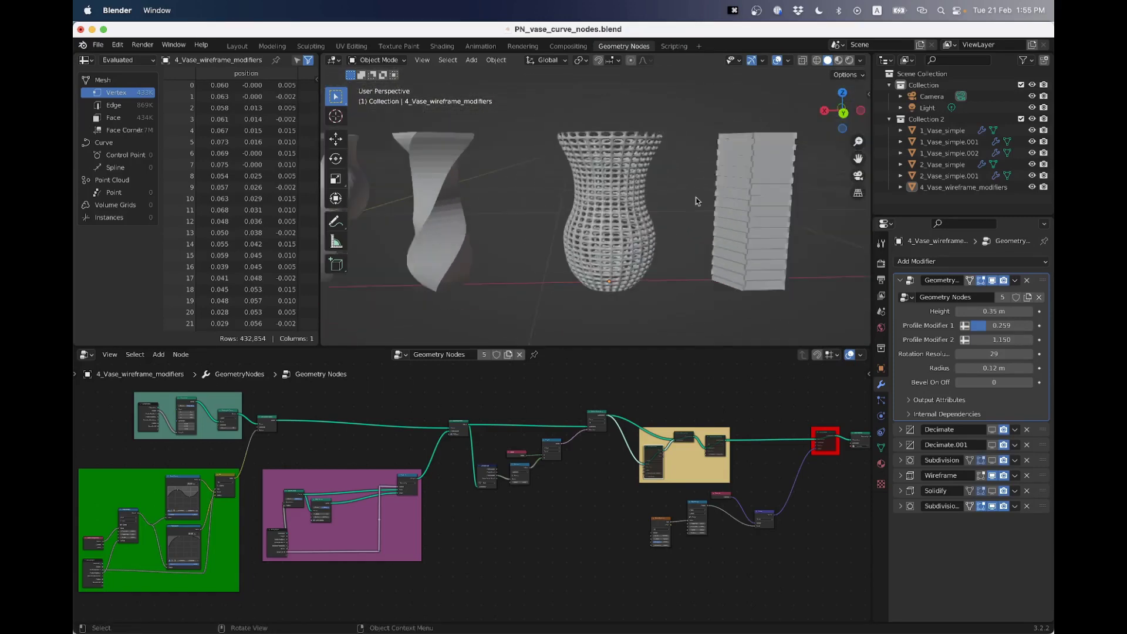
Collapse the wireframe vase's Geometry Nodes modifier and hide its Wireframe and Subdivision.001 modifiers in the viewport.
click(902, 280)
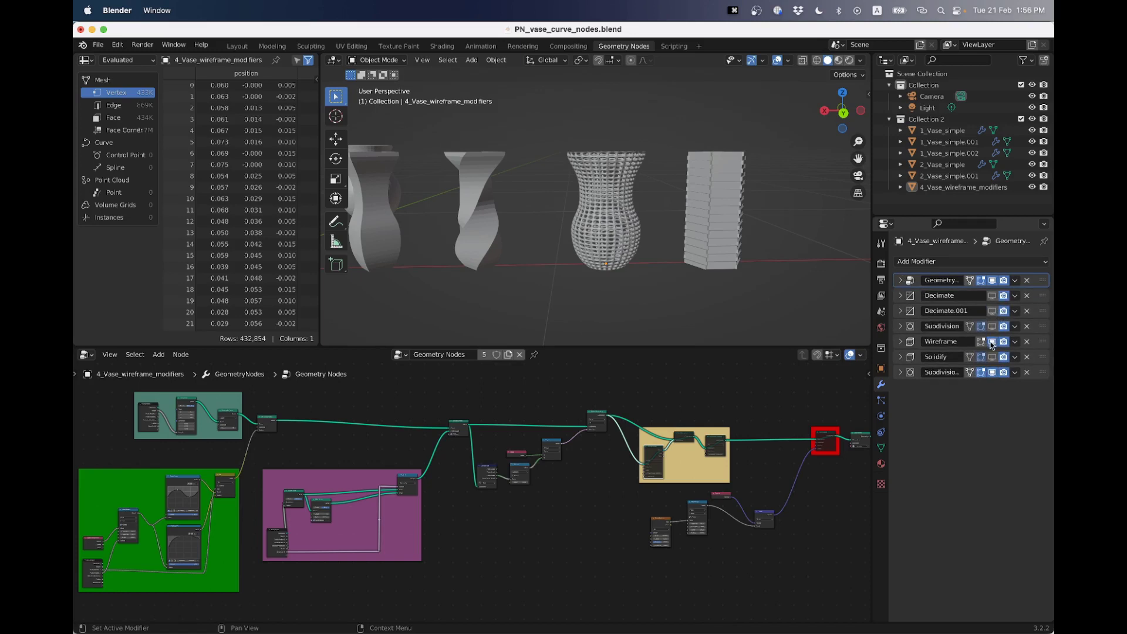
click(992, 341)
click(992, 373)
scroll(597, 240, down, 2)
shift+middle_drag(597, 239, 664, 254)
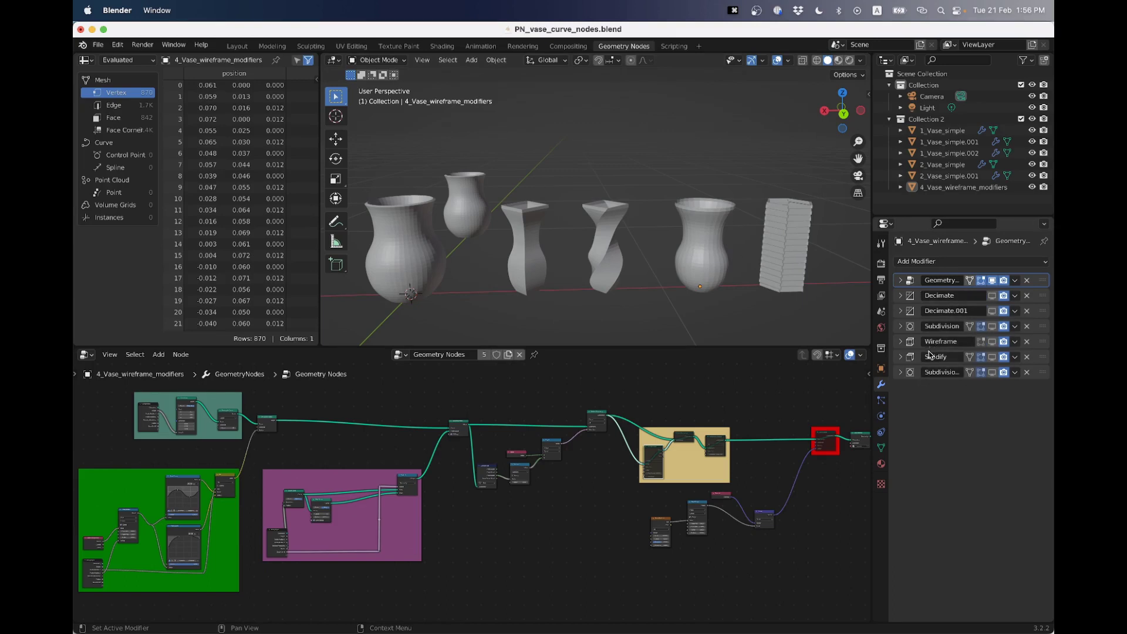
Widen the properties editor to fit the full modifier names, and reselect 4_Vase_wireframe_modifiers.
drag(873, 333, 838, 332)
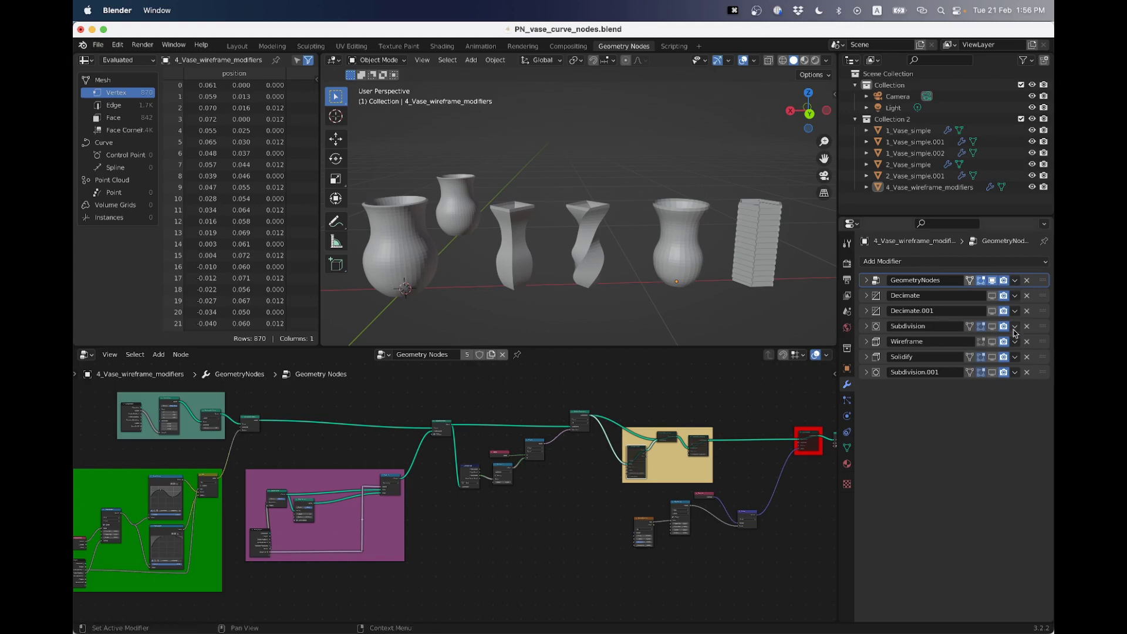
mouse_move(1041, 376)
mouse_down()
mouse_move(1051, 306)
mouse_move(1041, 381)
mouse_up()
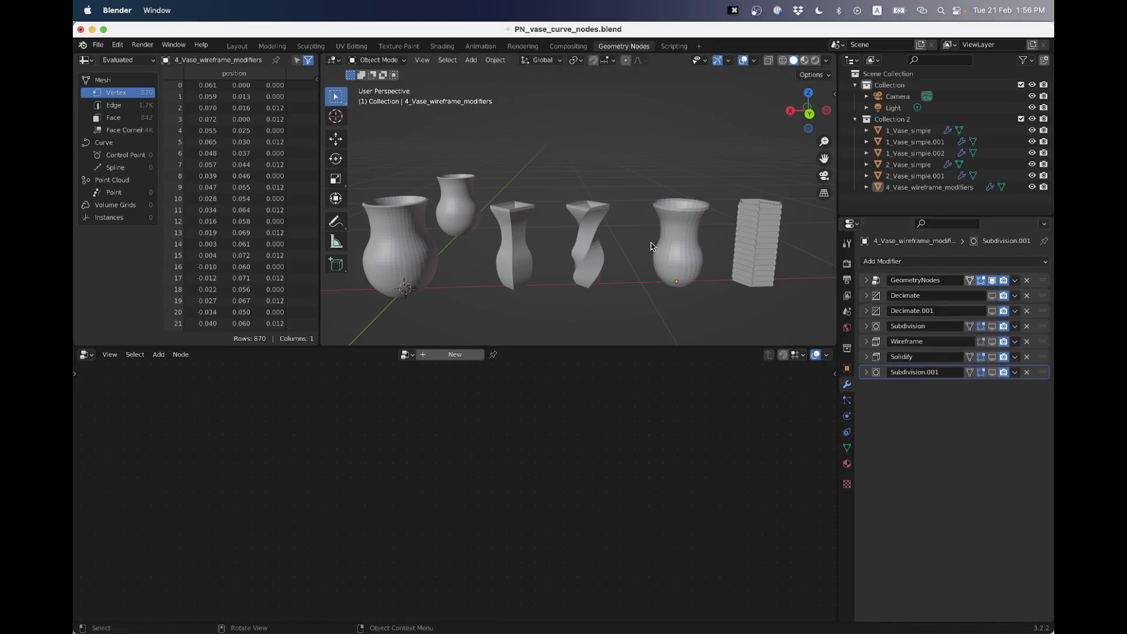
click(695, 256)
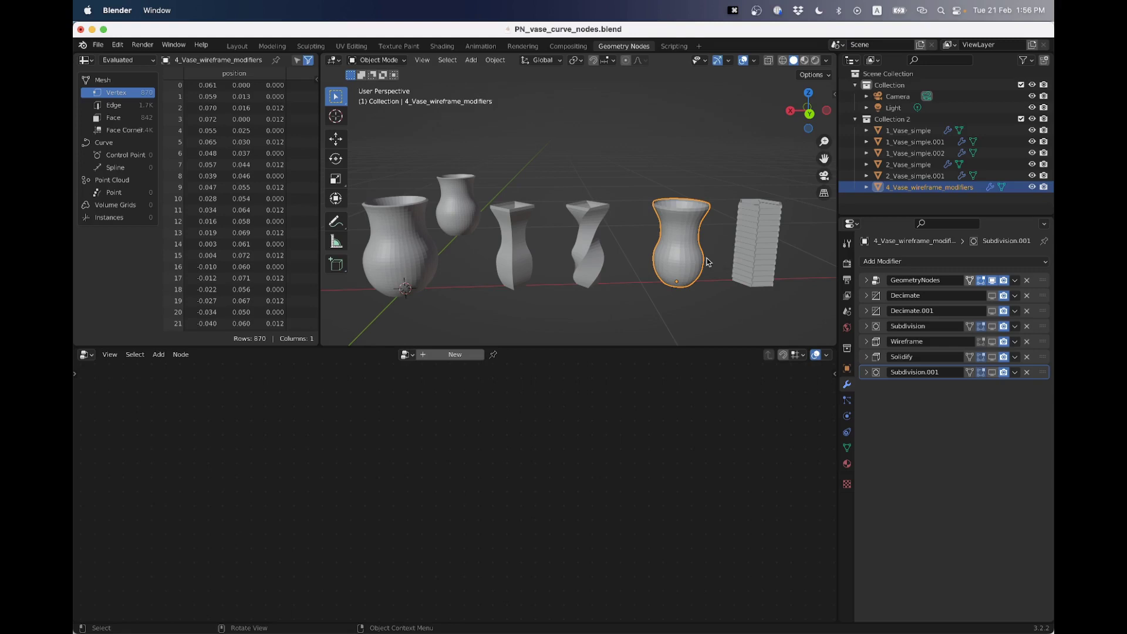
shift+middle_drag(707, 258, 640, 257)
scroll(626, 259, up, 3)
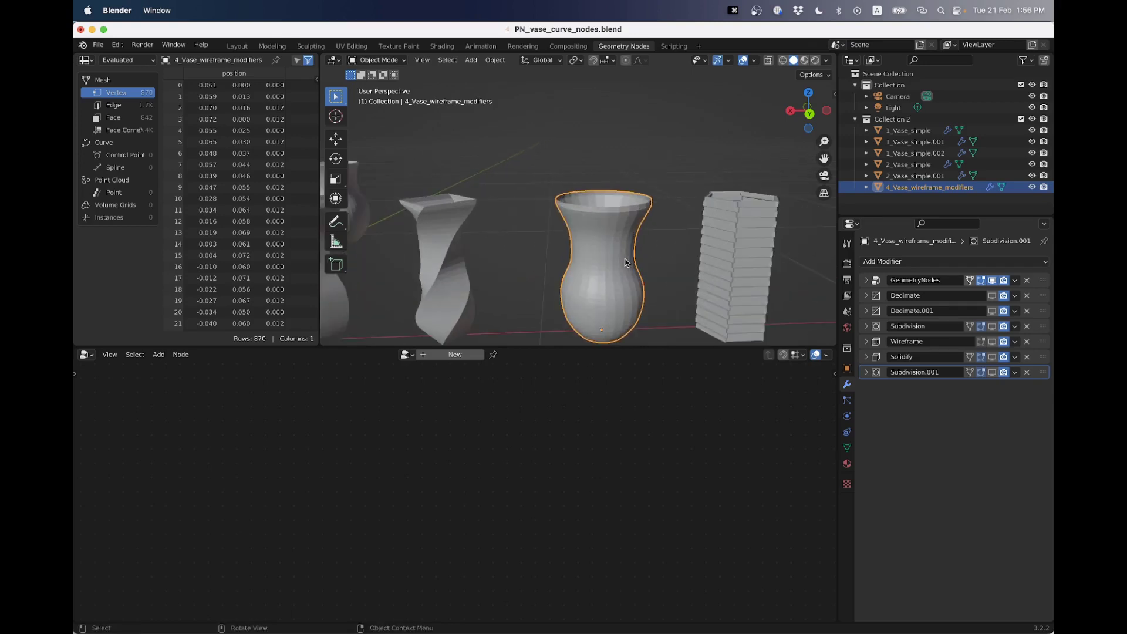
Undo the hiding of the vase's Wireframe and Subdivision.001 modifiers.
key(super+z)
key(super+z)
key(super+z)
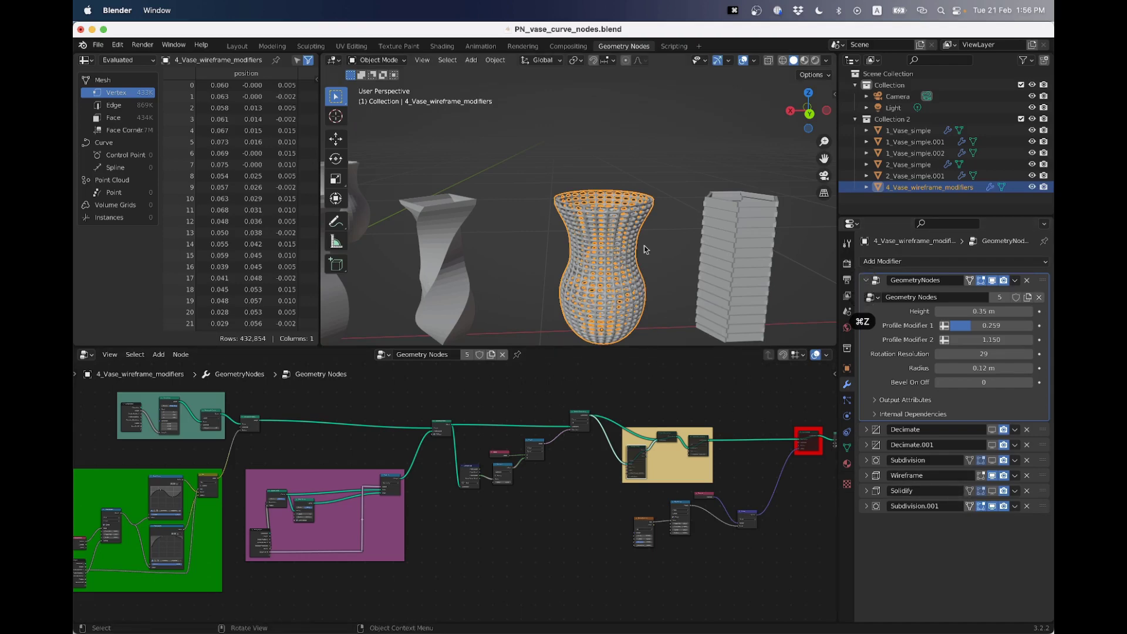
Compare the vase with its Wireframe modifier hidden and shown in the viewport, and collapse its Geometry Nodes modifier.
click(651, 243)
click(867, 476)
click(867, 476)
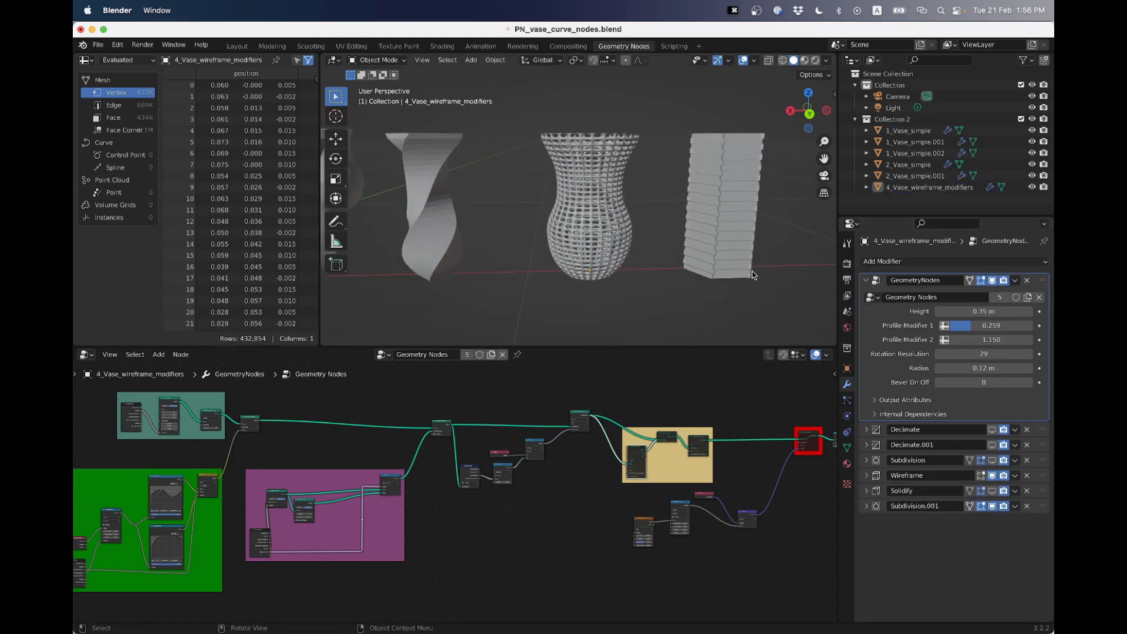
click(992, 475)
scroll(704, 283, up, 4)
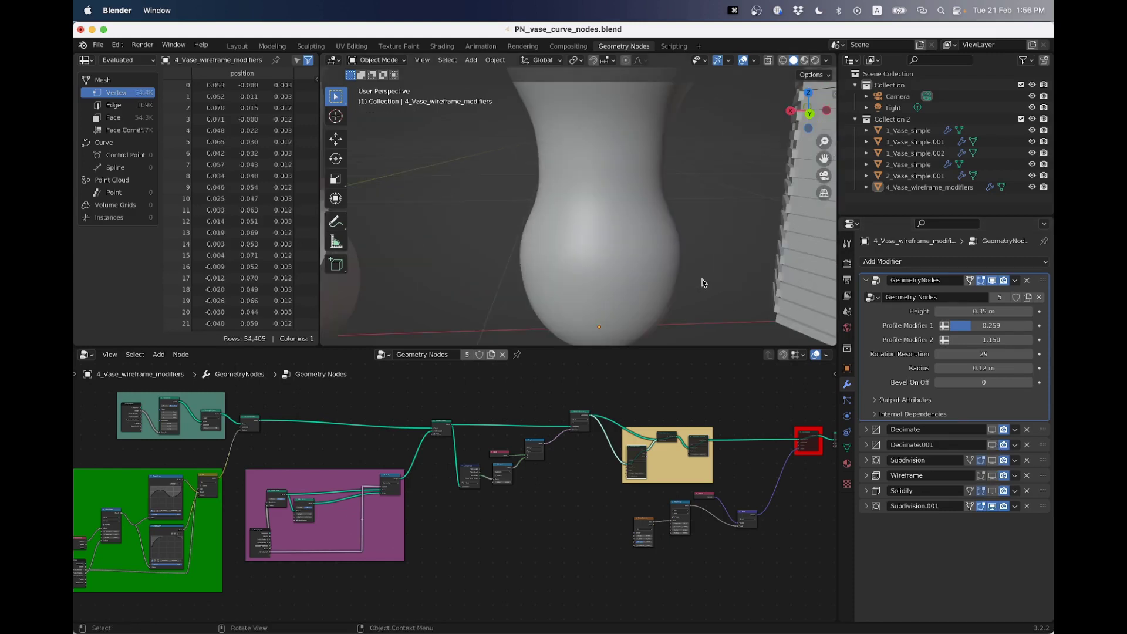
scroll(704, 283, up, 3)
click(867, 281)
click(992, 342)
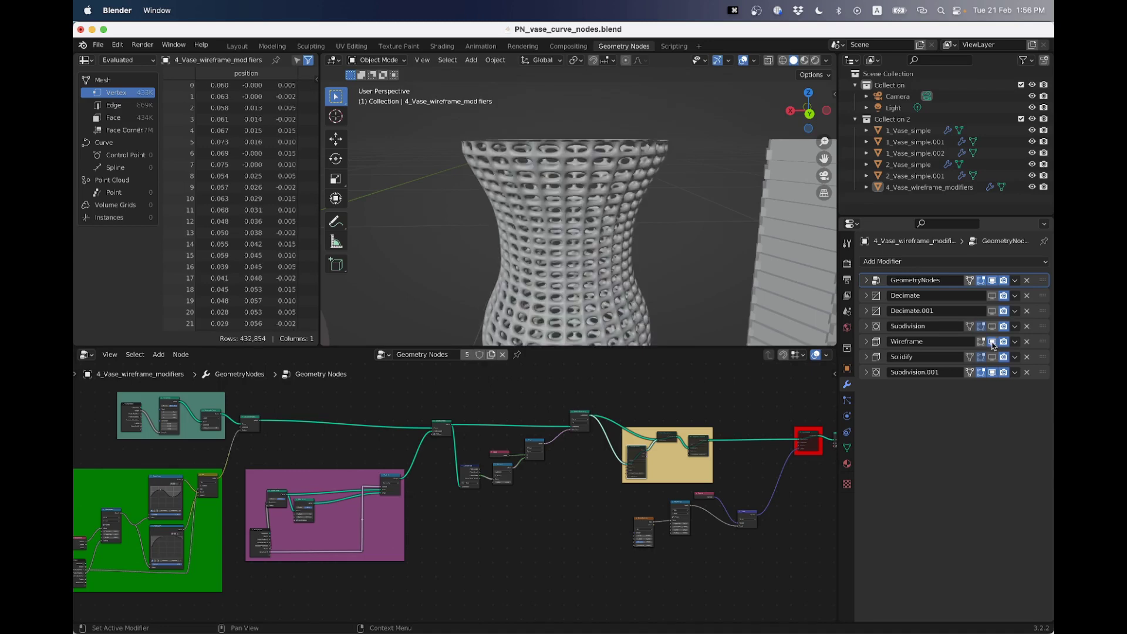
Expand the Wireframe modifier and enable its Boundary option for the vase's rim.
scroll(675, 240, up, 3)
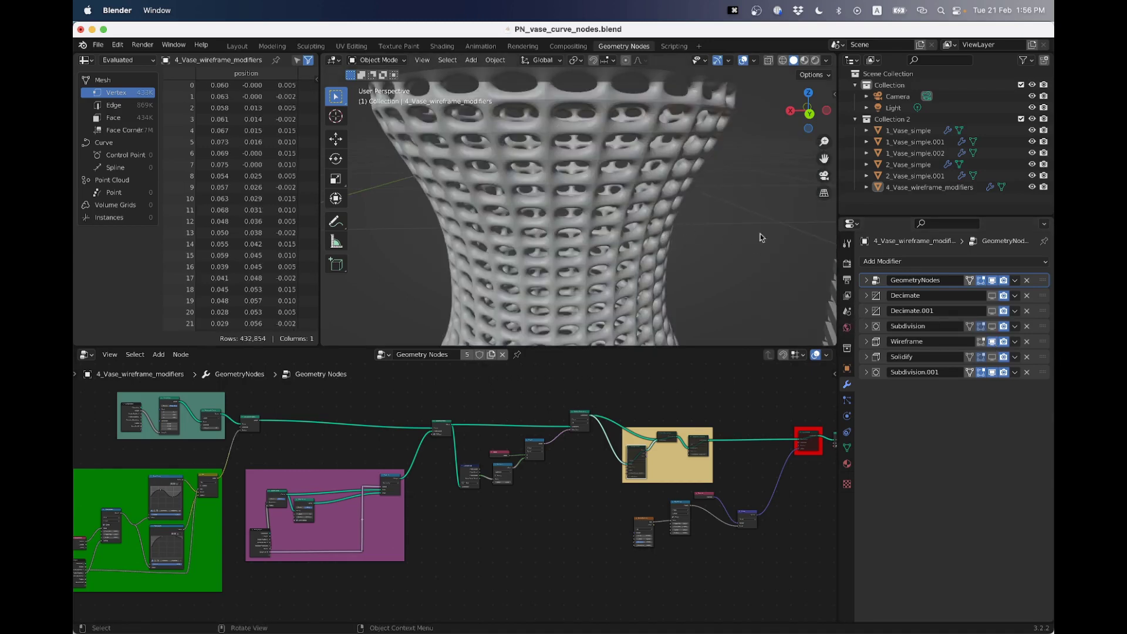
middle_drag(742, 214, 732, 182)
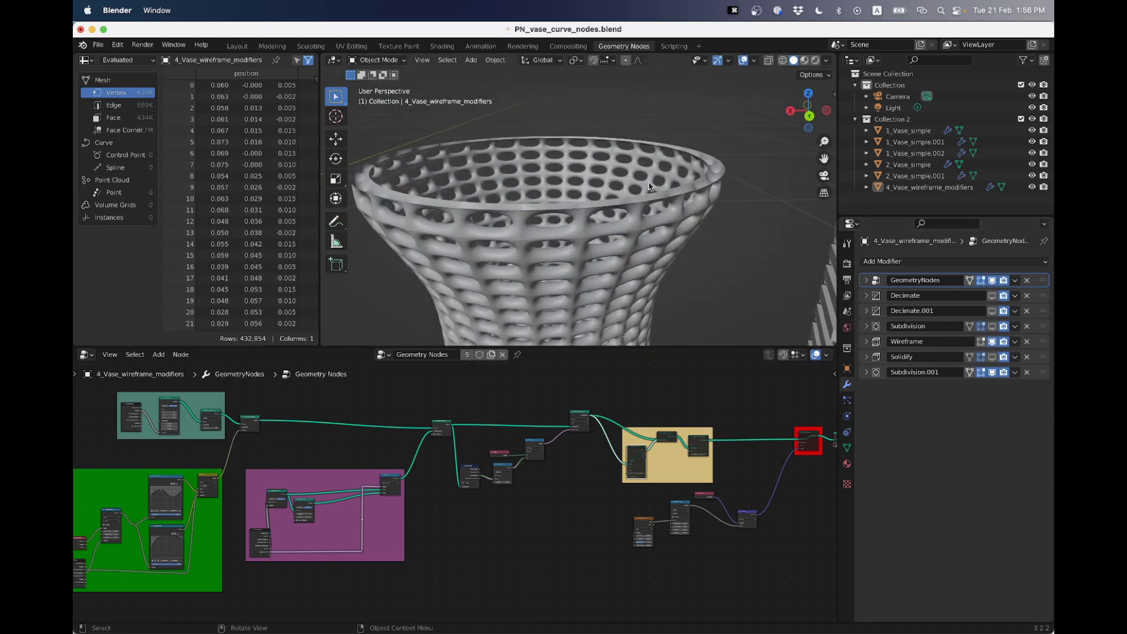
click(877, 344)
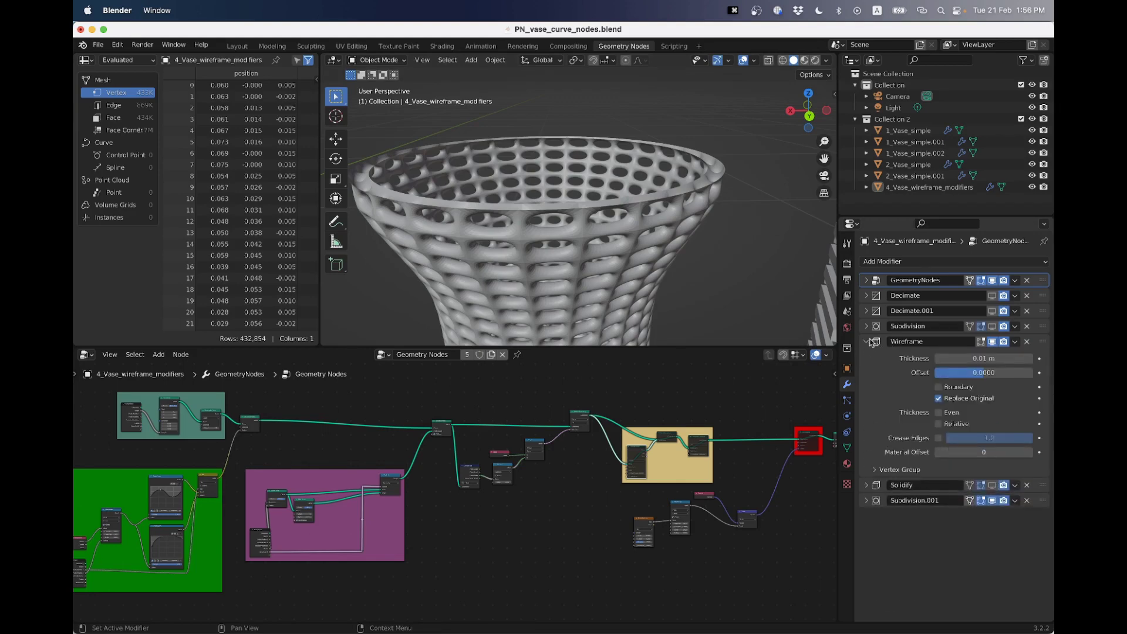
click(939, 388)
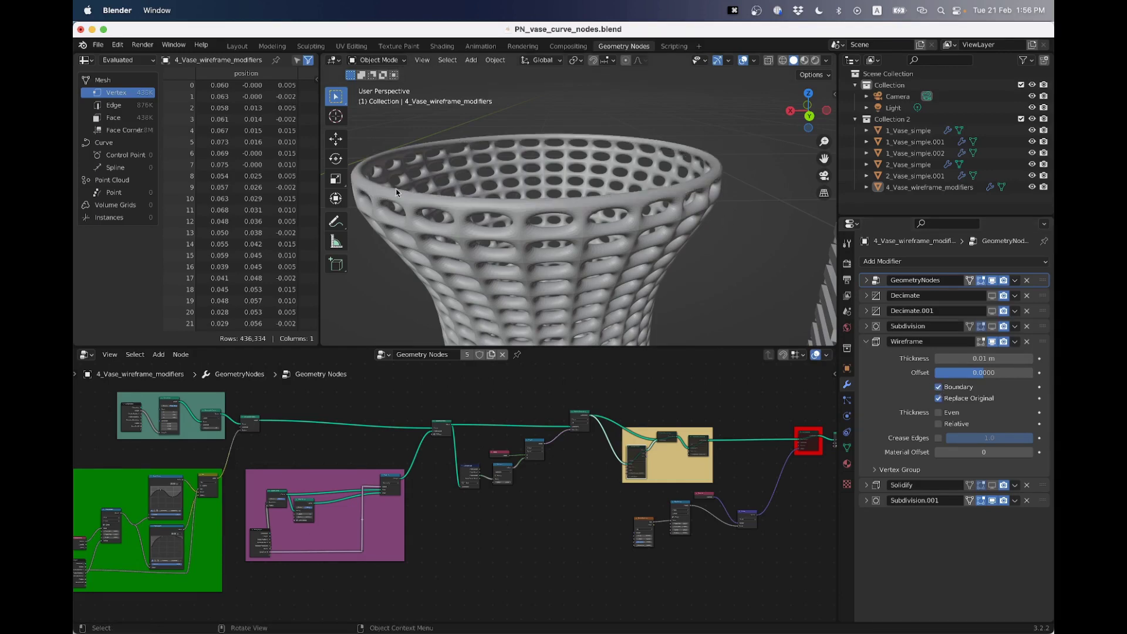
scroll(705, 211, down, 3)
mouse_move(685, 208)
middle_down()
mouse_move(687, 233)
mouse_move(691, 194)
middle_up()
scroll(691, 195, up, 3)
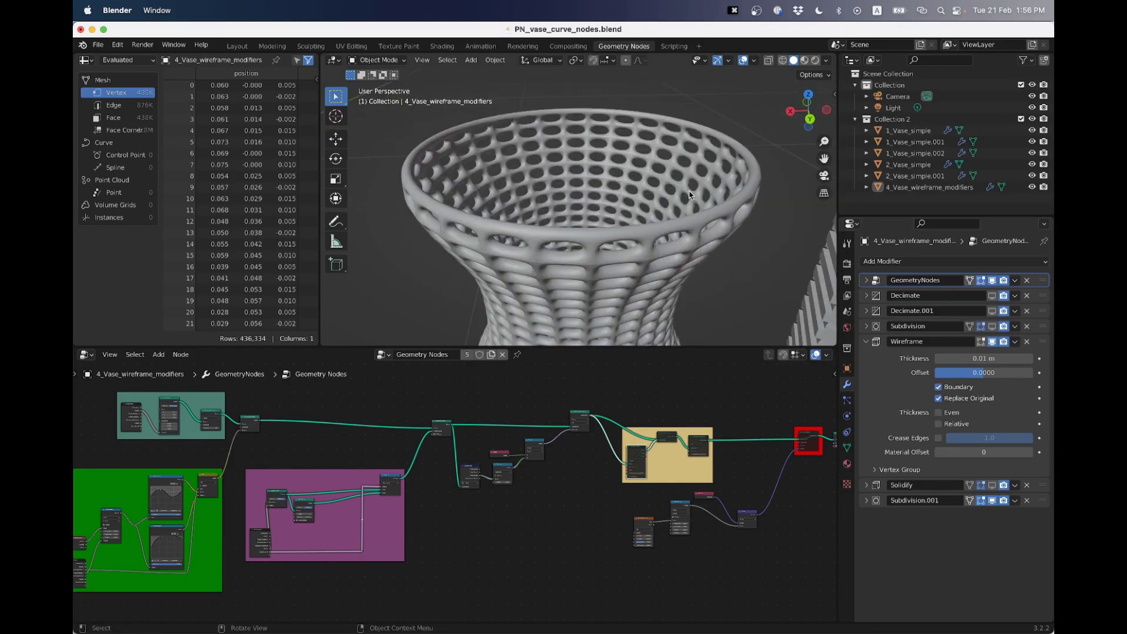
Compare the rim with Boundary off and on again, and collapse the Wireframe modifier.
click(939, 387)
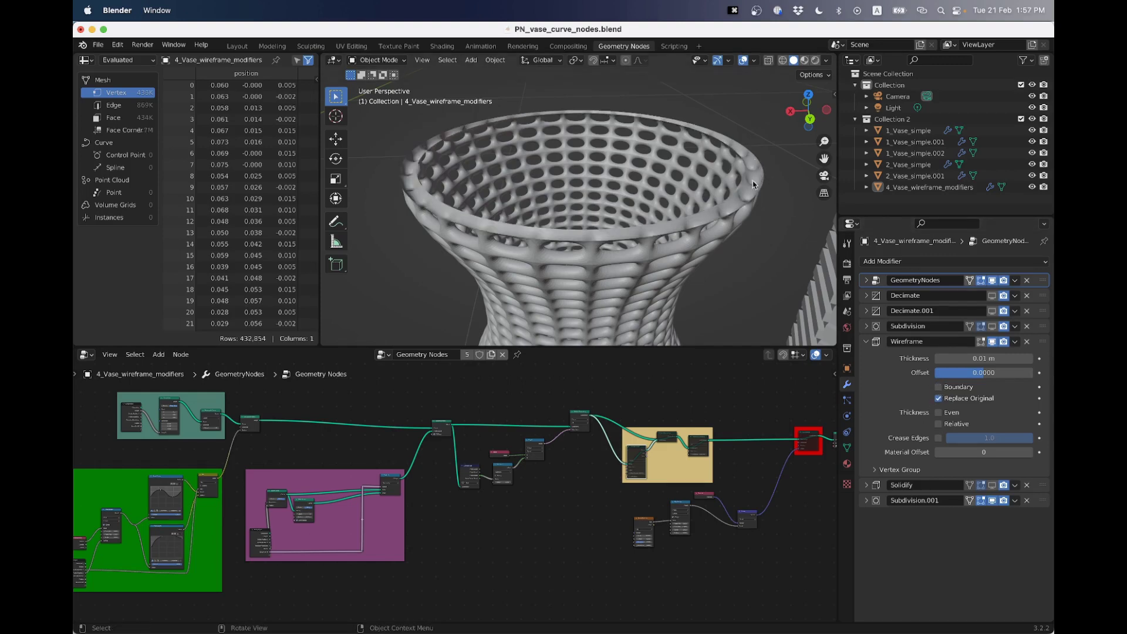
click(938, 387)
click(867, 341)
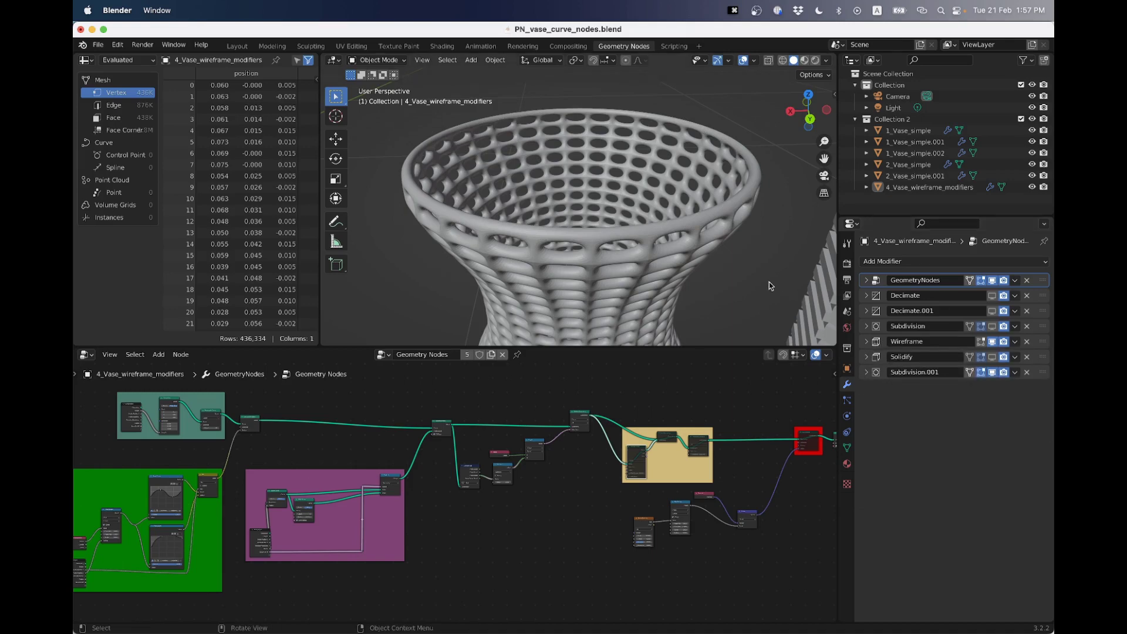
Hide the Subdivision.001 modifier in the viewport to inspect the unsmoothed wireframe, and show it again.
middle_drag(705, 306, 719, 248)
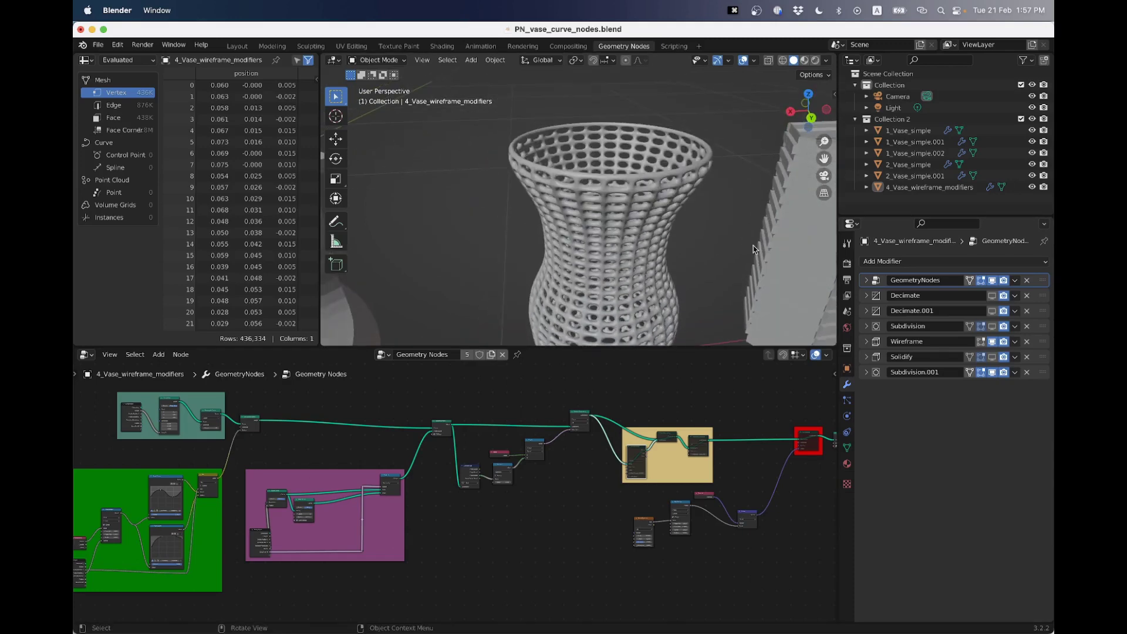
click(994, 374)
middle_drag(658, 229, 632, 182)
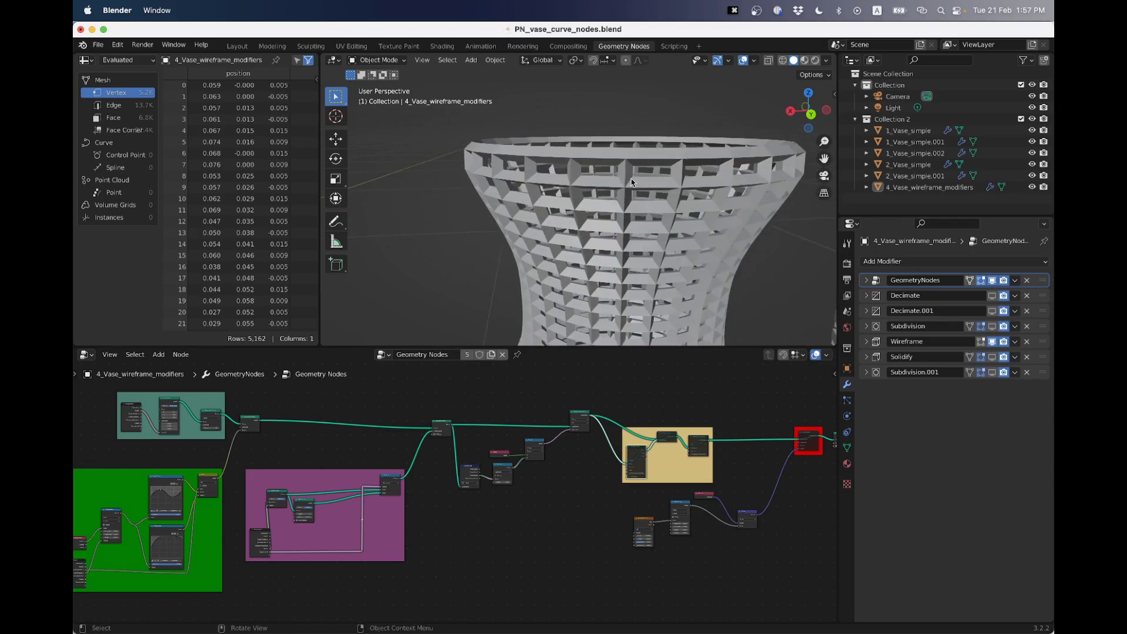
click(992, 373)
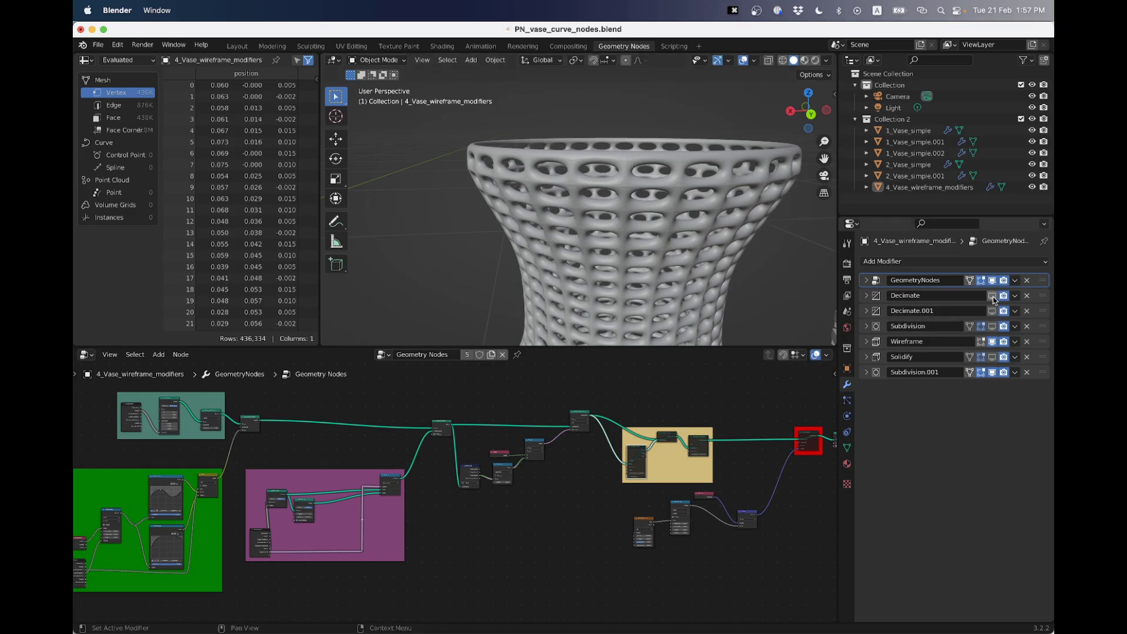
Expand the Decimate modifier, hide Subdivision.001 and Wireframe in the viewport, and show Decimate on the wireframe vase.
click(867, 296)
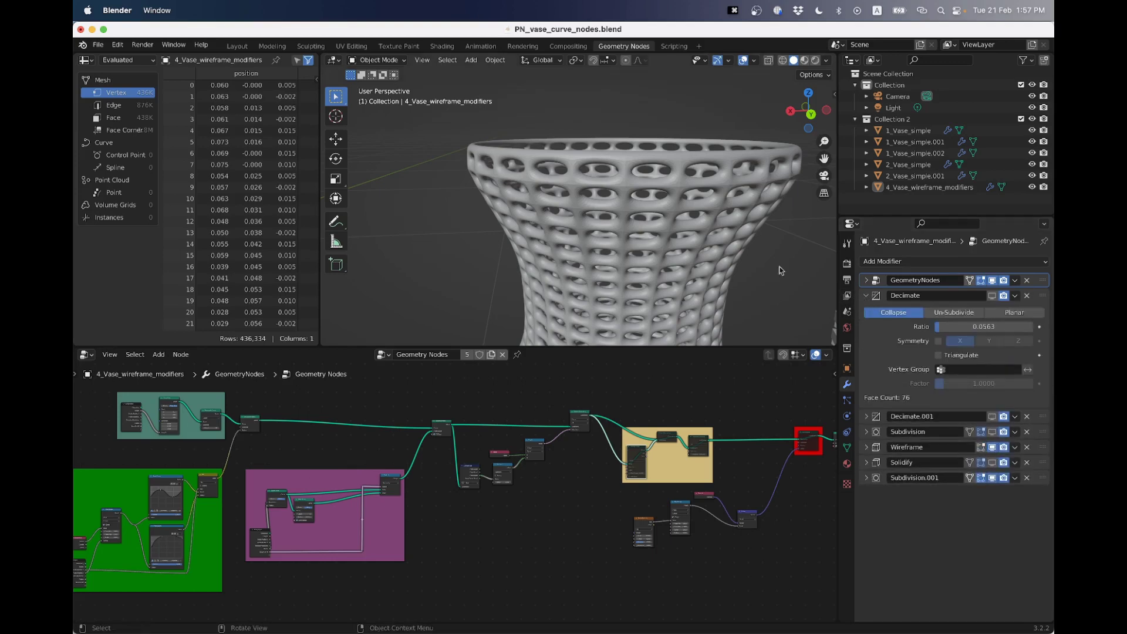
scroll(686, 234, down, 3)
middle_drag(685, 234, 680, 176)
click(992, 478)
click(992, 447)
click(993, 295)
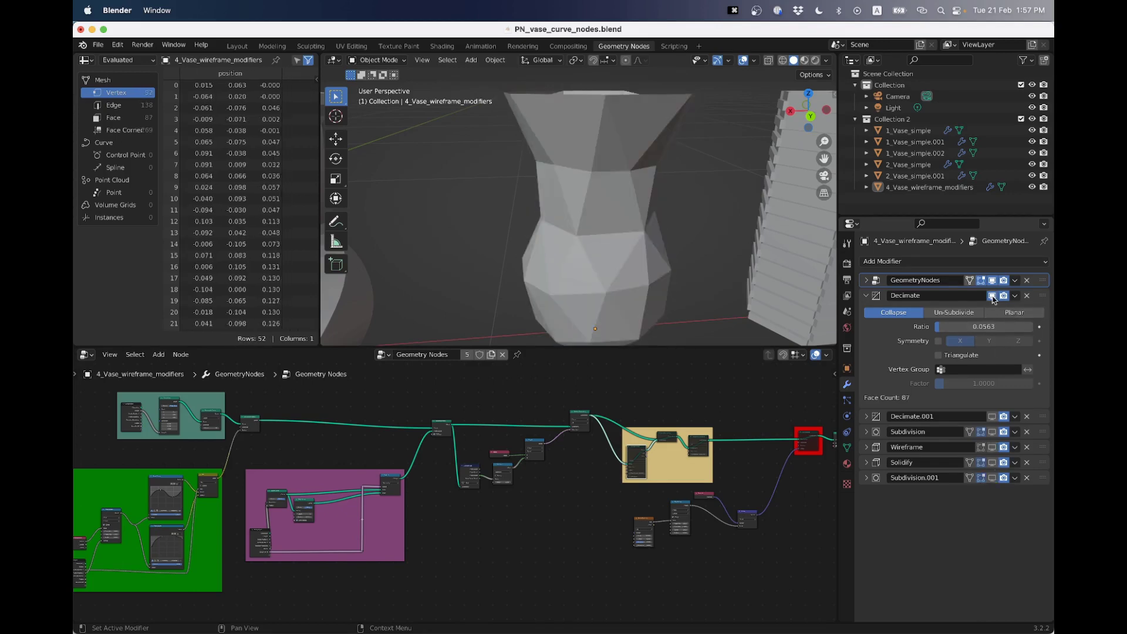
middle_drag(643, 218, 629, 239)
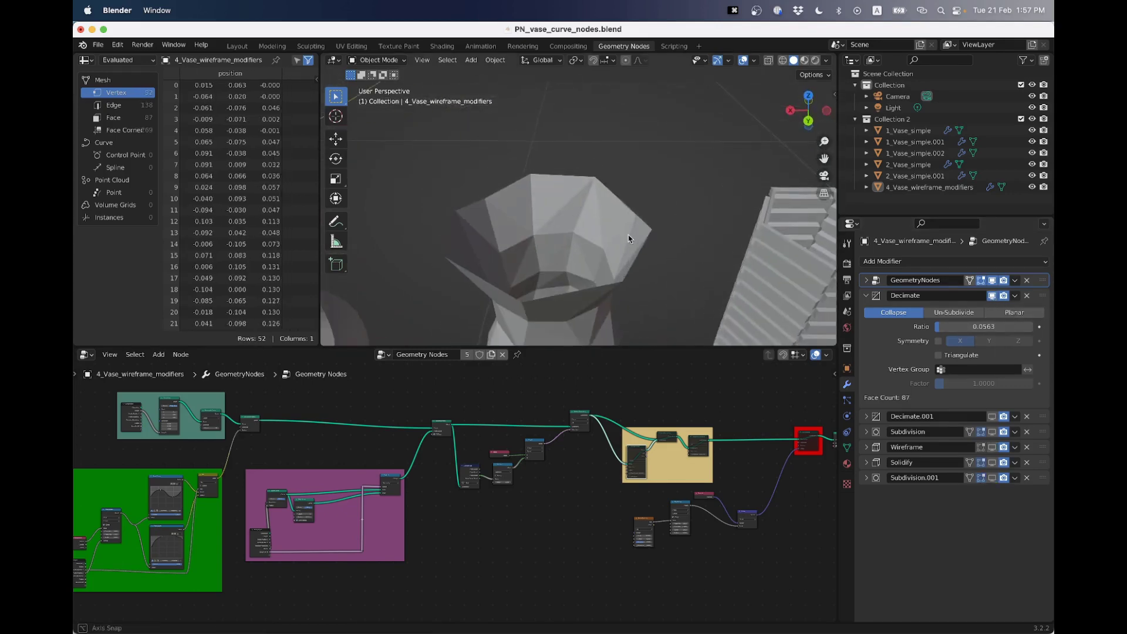
Set the Decimate modifier's Ratio to 0.05 and collapse its settings.
drag(974, 332, 942, 326)
scroll(622, 251, down, 4)
middle_drag(621, 252, 619, 230)
scroll(619, 230, up, 2)
click(939, 327)
text(.05)
key(Return)
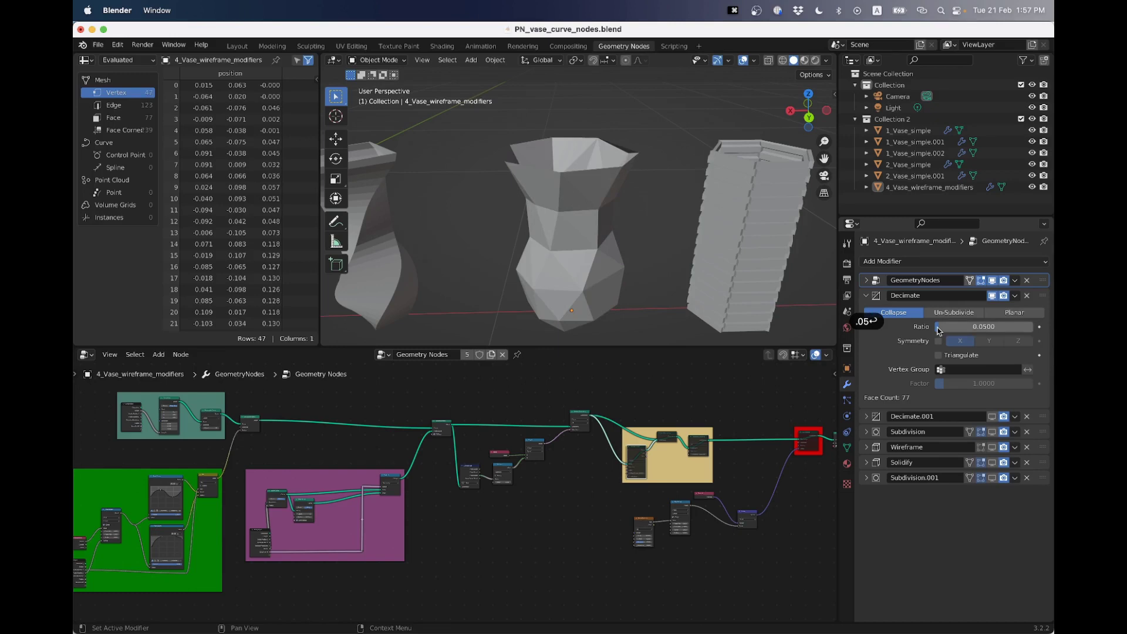
click(867, 297)
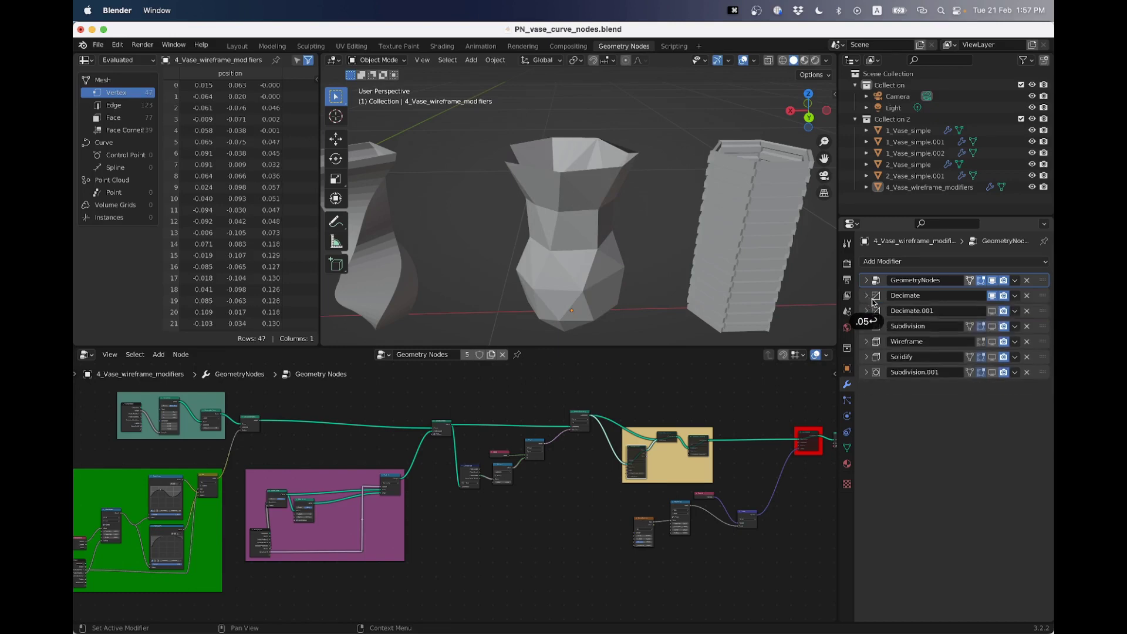
Show the Wireframe modifier in the viewport and inspect the decimated vase's struts.
click(992, 341)
middle_drag(705, 203, 645, 195)
scroll(689, 181, up, 3)
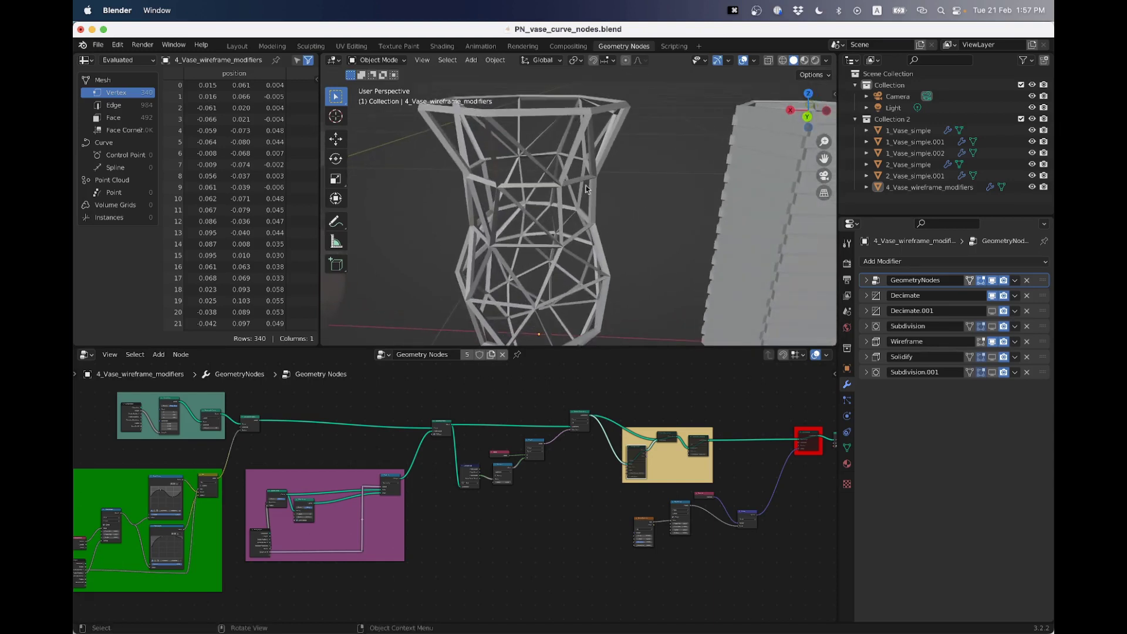
scroll(550, 213, down, 4)
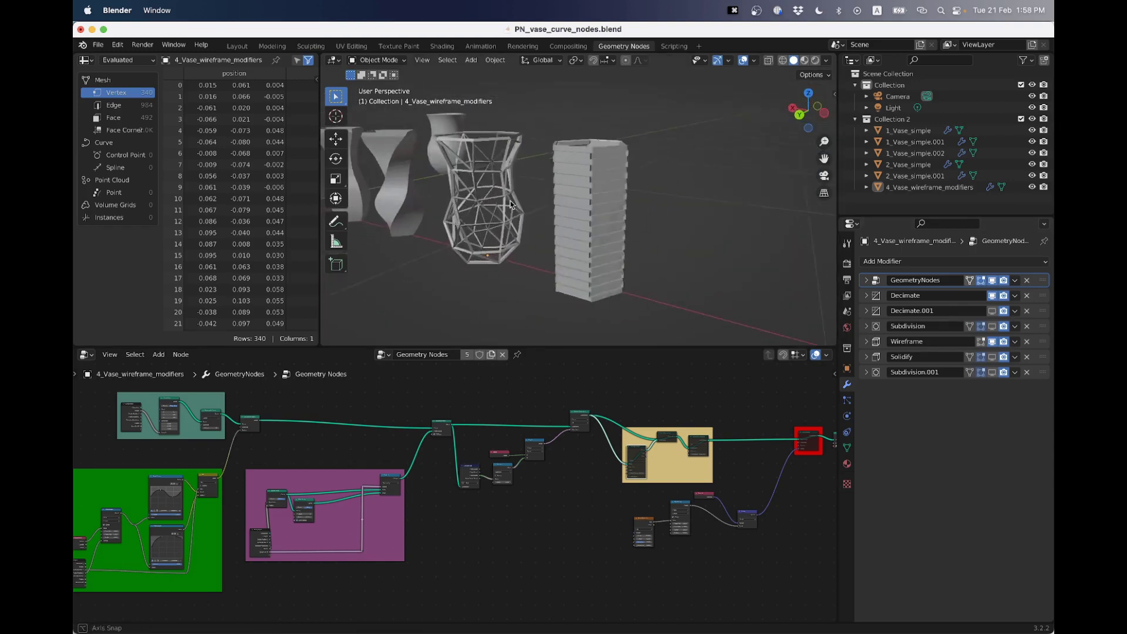
mouse_move(550, 213)
middle_down()
mouse_move(540, 212)
mouse_move(555, 214)
middle_up()
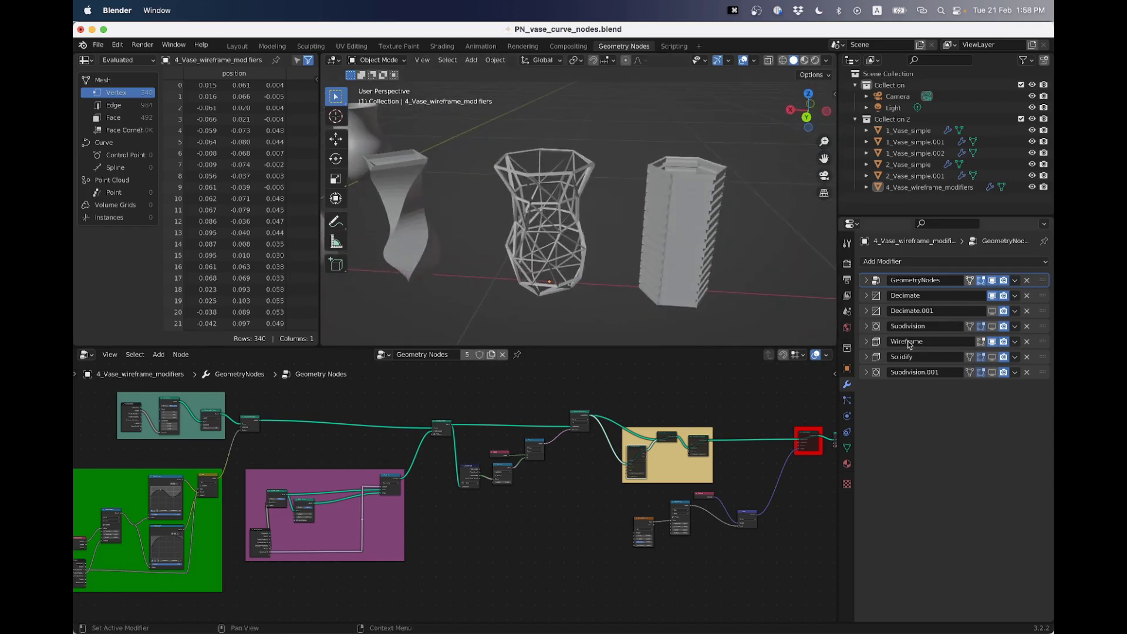
Show the Subdivision.001 modifier in the viewport to smooth the decimated wireframe, and inspect the vase's openings.
click(994, 377)
scroll(558, 214, up, 5)
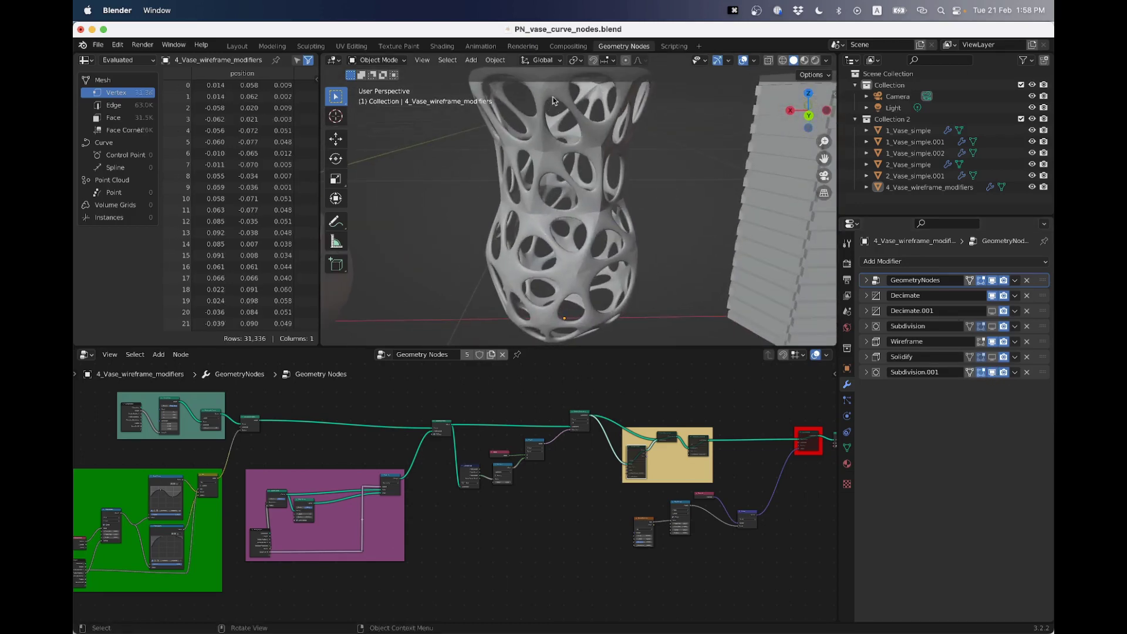
middle_drag(649, 191, 650, 200)
scroll(653, 197, down, 2)
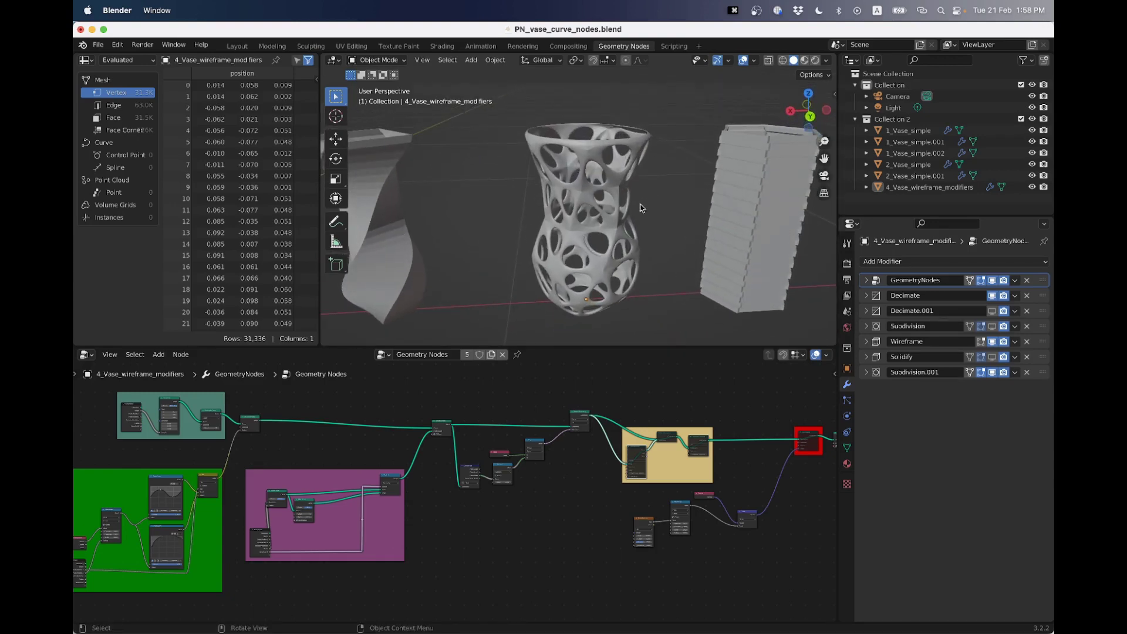
scroll(594, 238, up, 2)
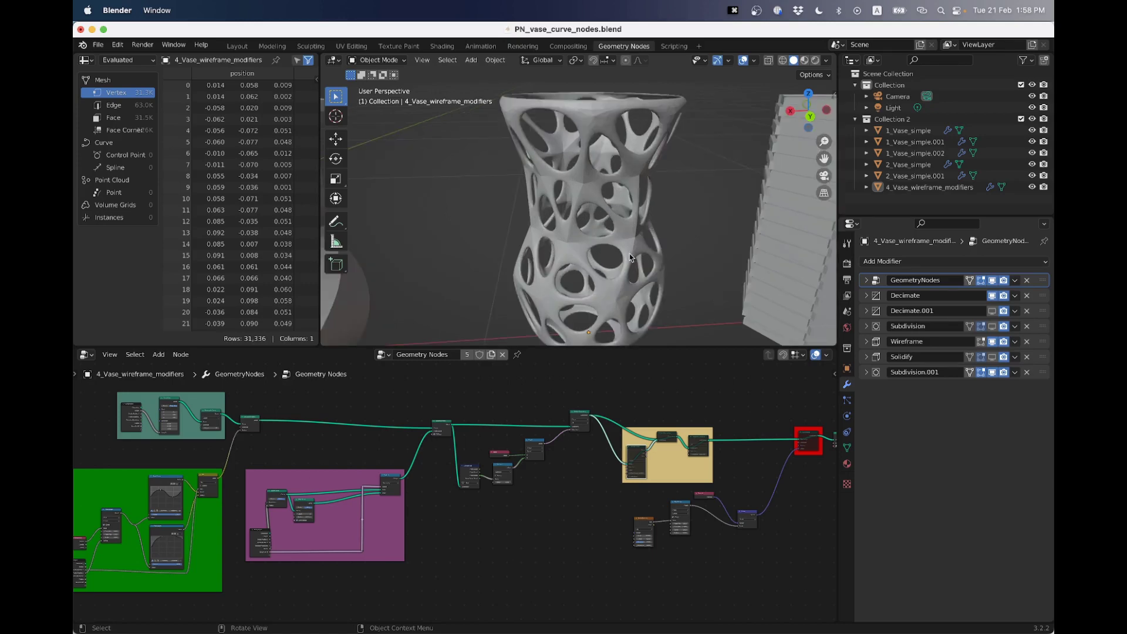
Raise the Decimate modifier's Ratio to 0.37 and inspect the denser lattice on the vase.
click(866, 296)
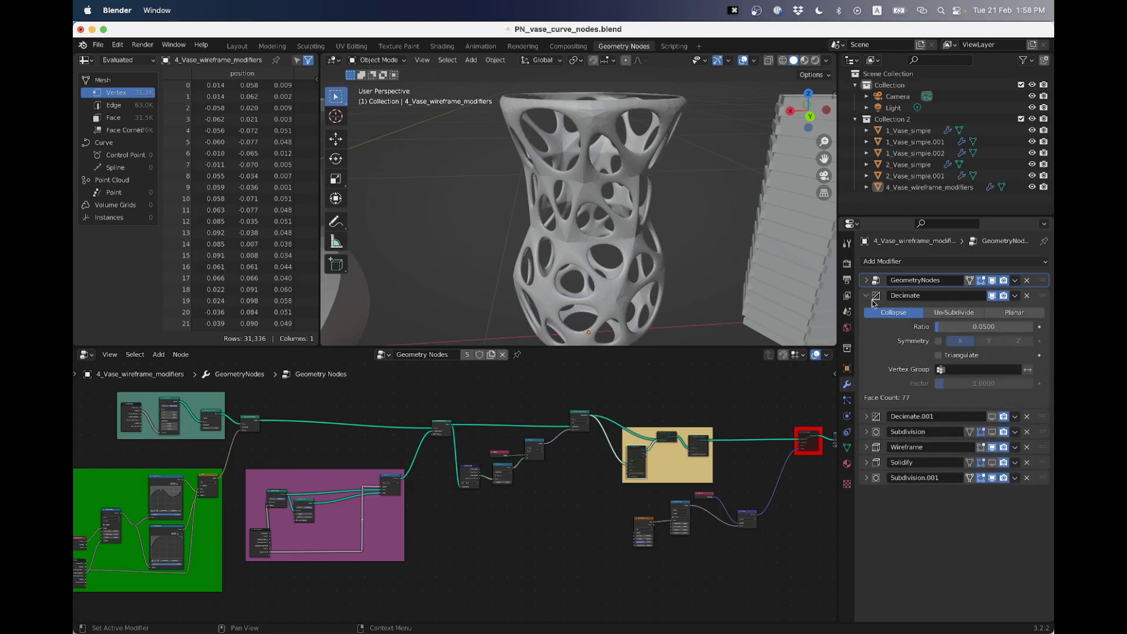
drag(949, 328, 980, 329)
middle_drag(700, 259, 625, 223)
scroll(649, 243, down, 3)
scroll(625, 222, up, 3)
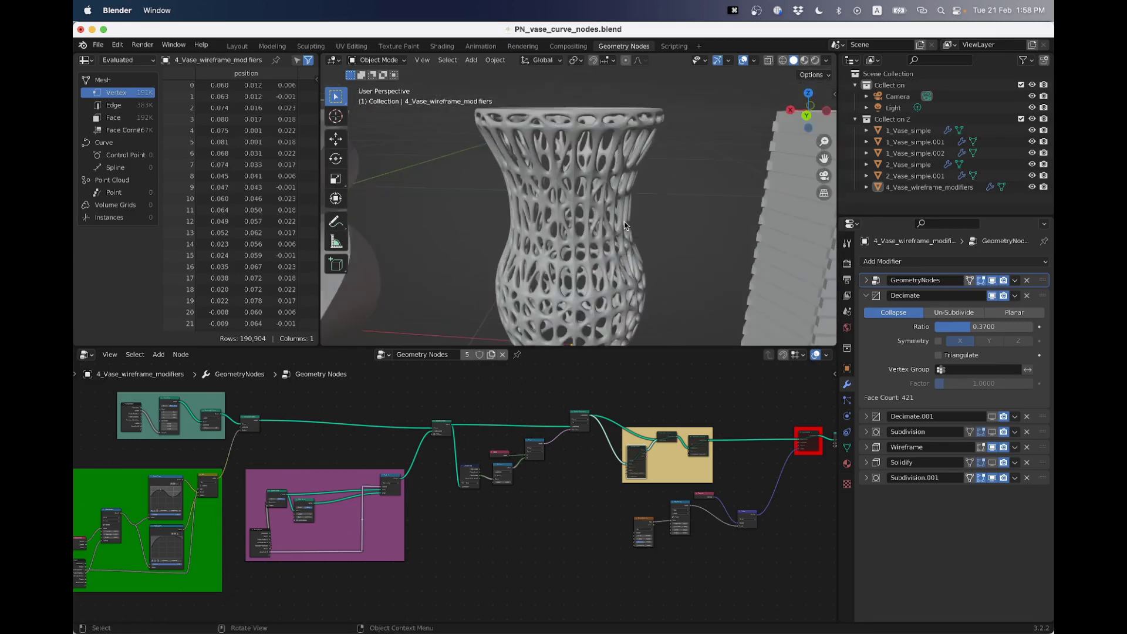
click(867, 296)
click(867, 296)
Hide the Decimate modifier in the viewport and show the planar Decimate.001 modifier in its place.
click(992, 296)
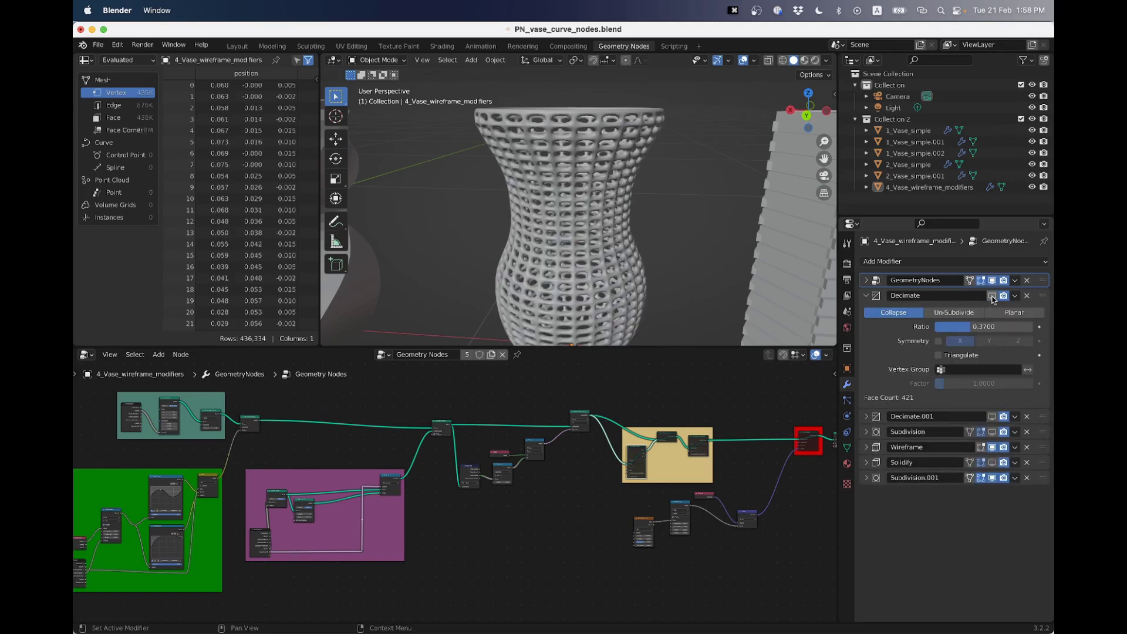
click(867, 296)
click(867, 312)
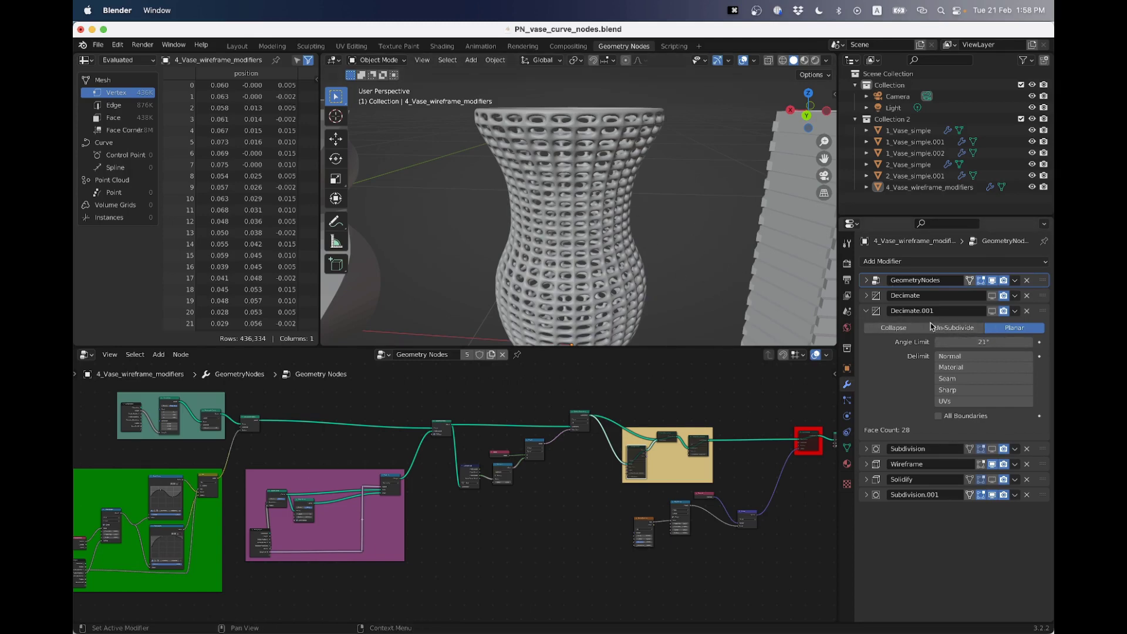
click(991, 311)
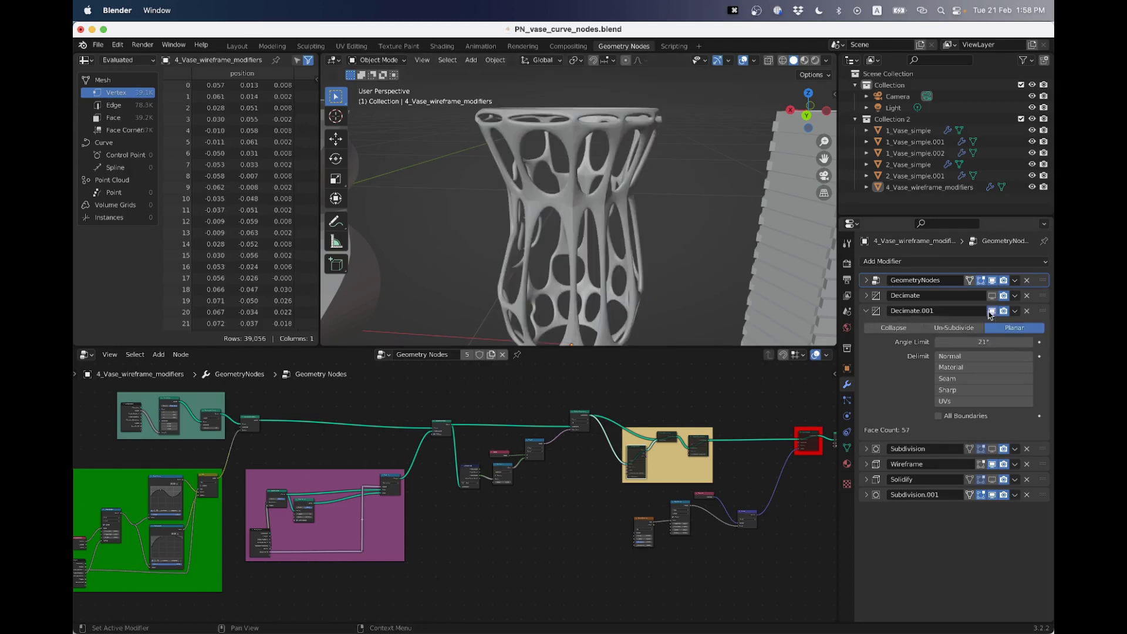
middle_drag(556, 220, 640, 195)
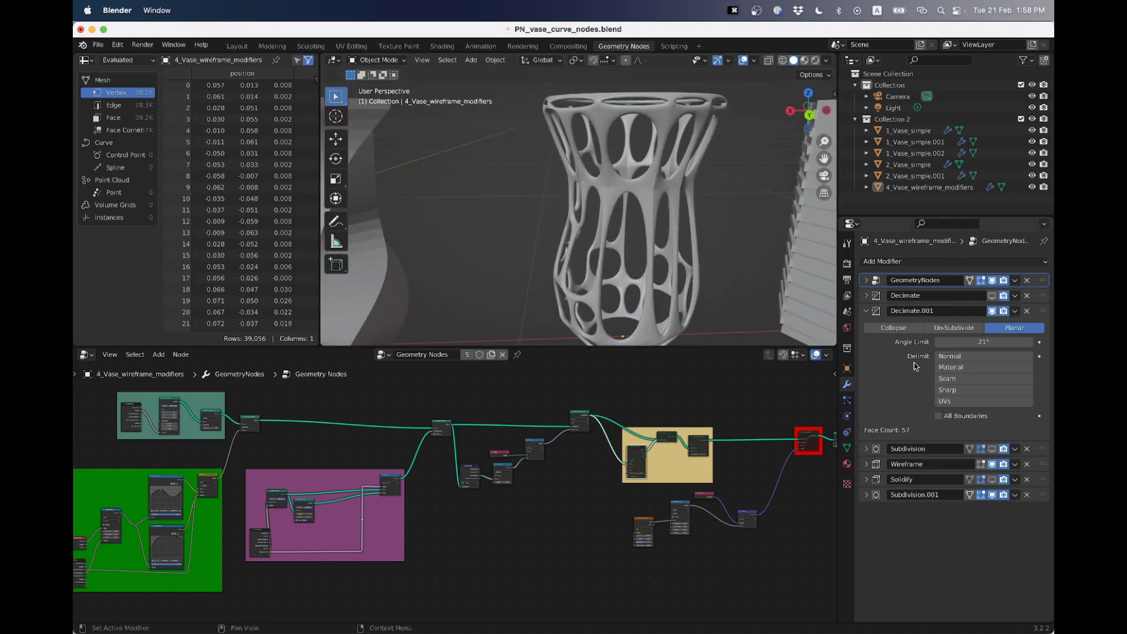
click(865, 312)
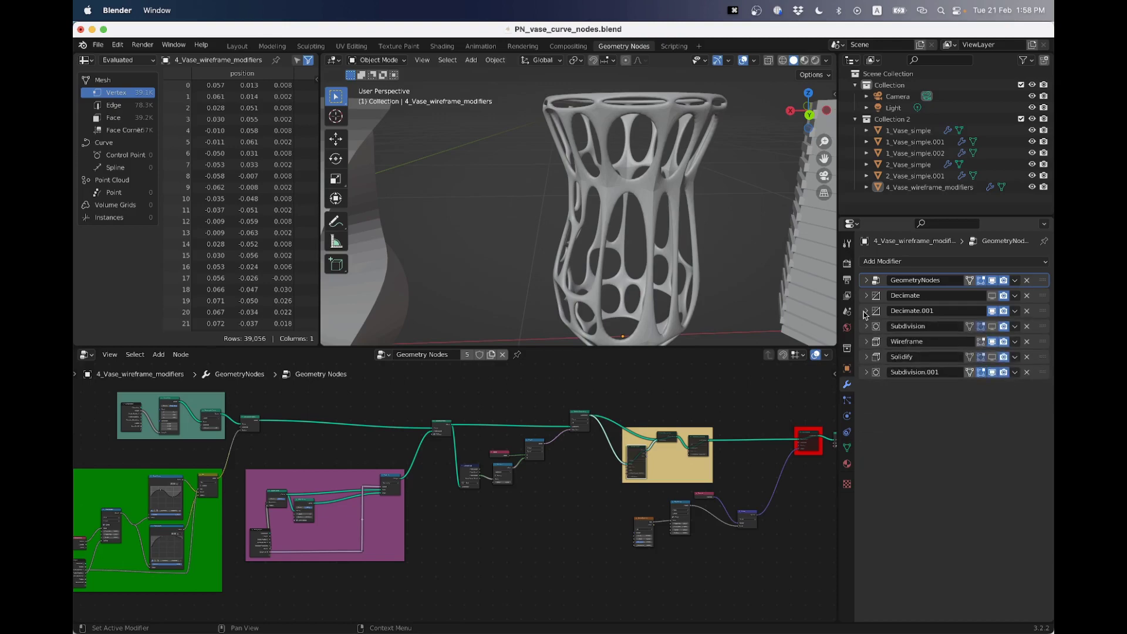
Try an Angle Limit of 37° on the Decimate.001 modifier, settle on 16°, and collapse its settings.
click(866, 295)
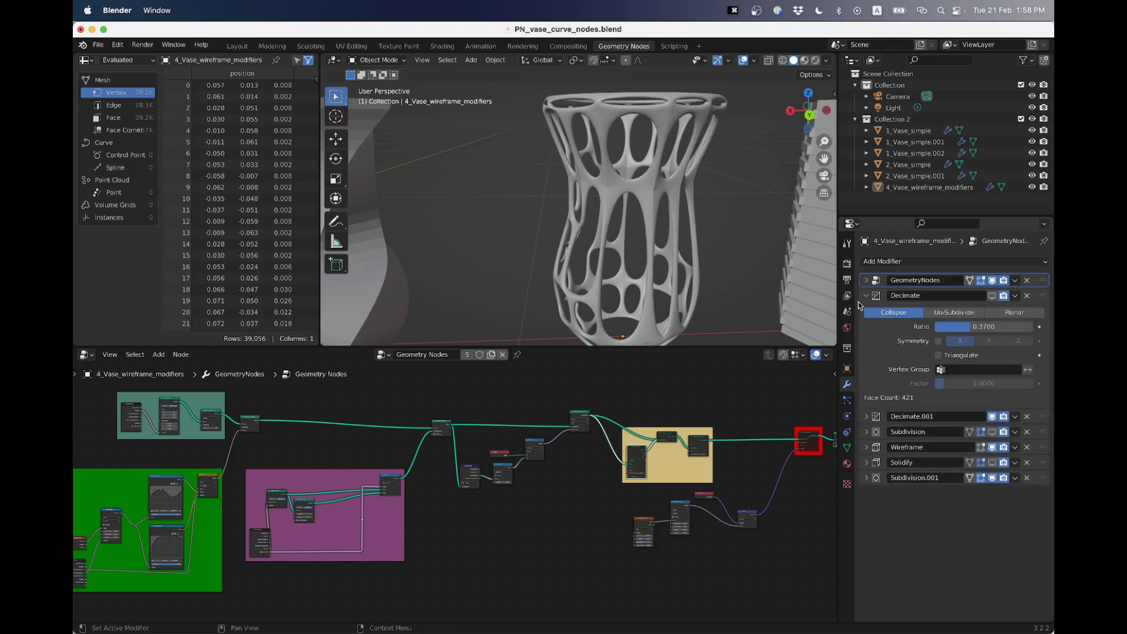
click(867, 296)
click(867, 311)
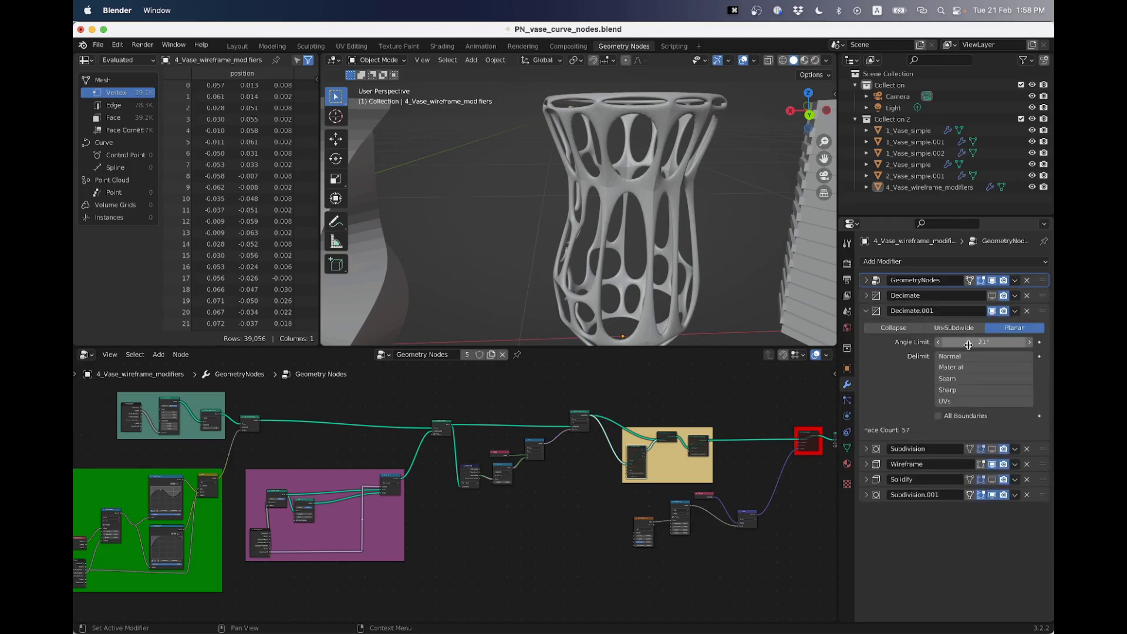
drag(984, 343, 1031, 342)
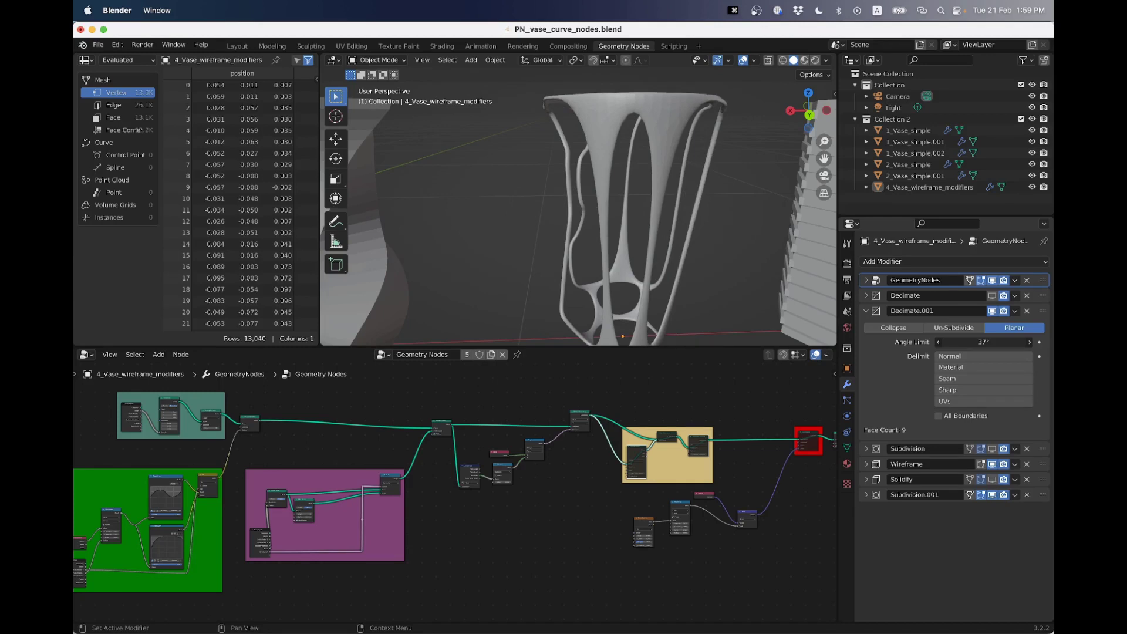
drag(1032, 342, 964, 342)
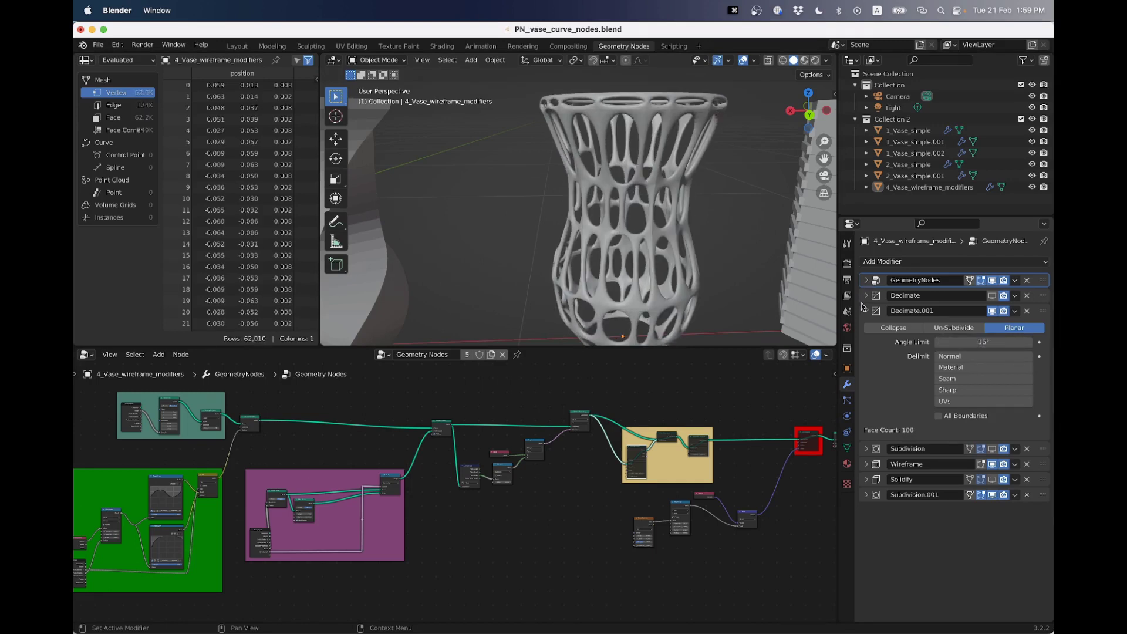
click(867, 311)
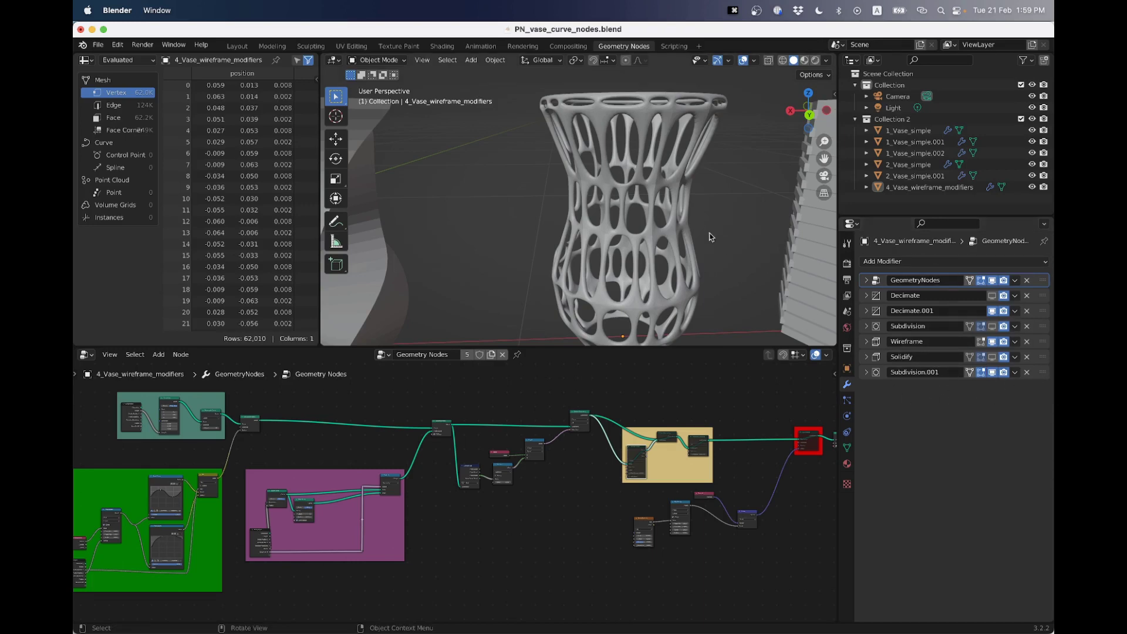
Show the Subdivision modifier placed before Wireframe in the viewport, inspect the vase's finer lattice, and collapse the modifier.
scroll(712, 239, down, 5)
middle_drag(693, 229, 699, 236)
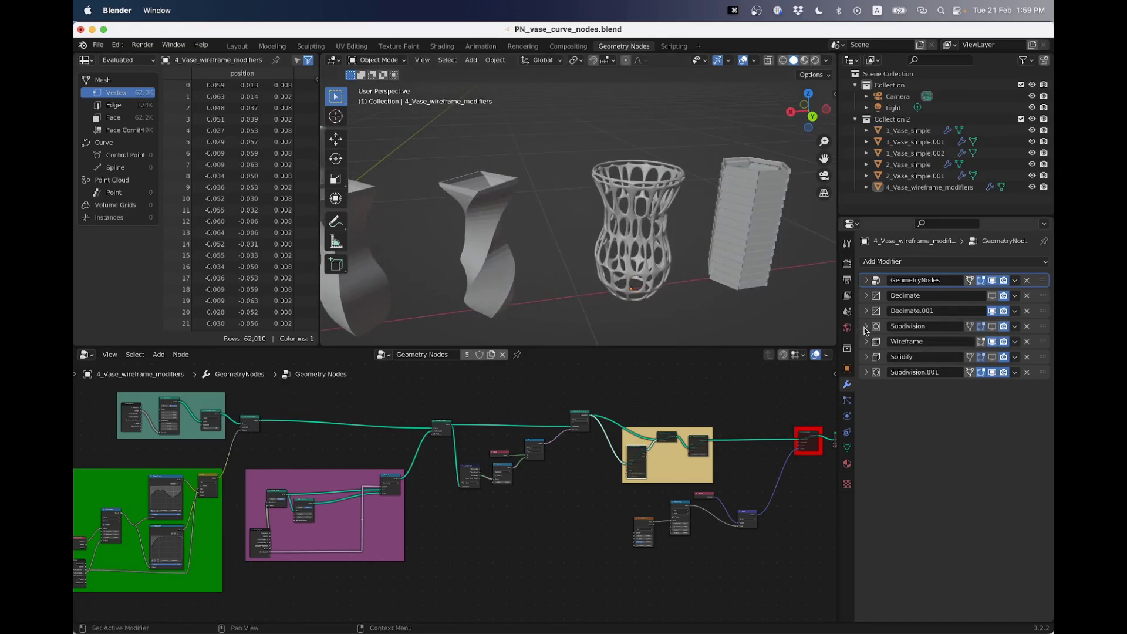
scroll(755, 272, up, 2)
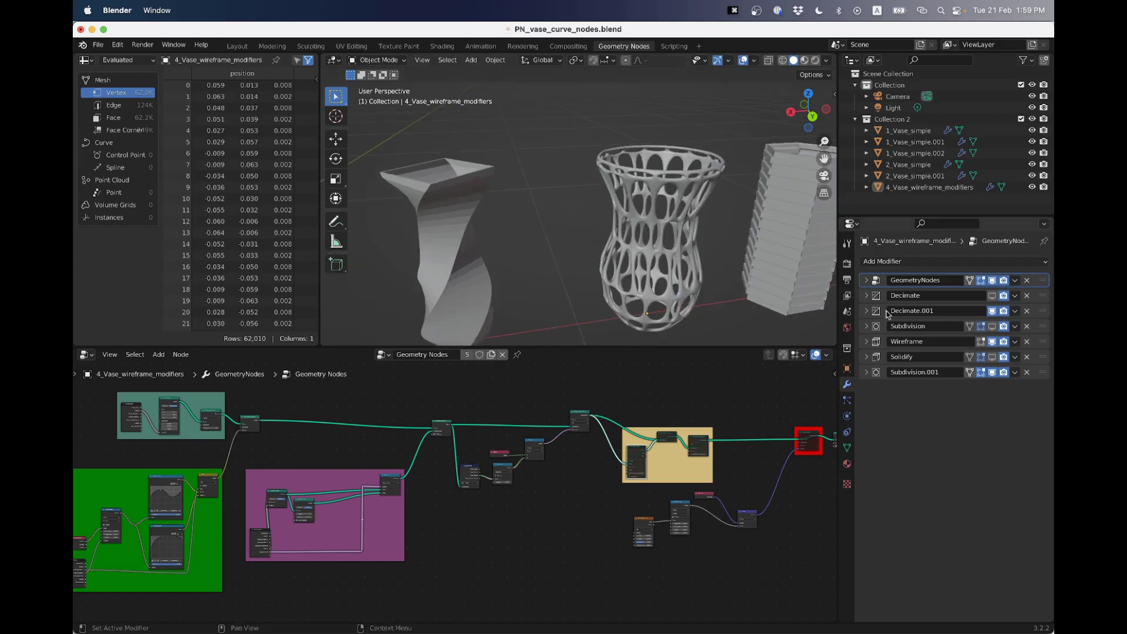
click(867, 327)
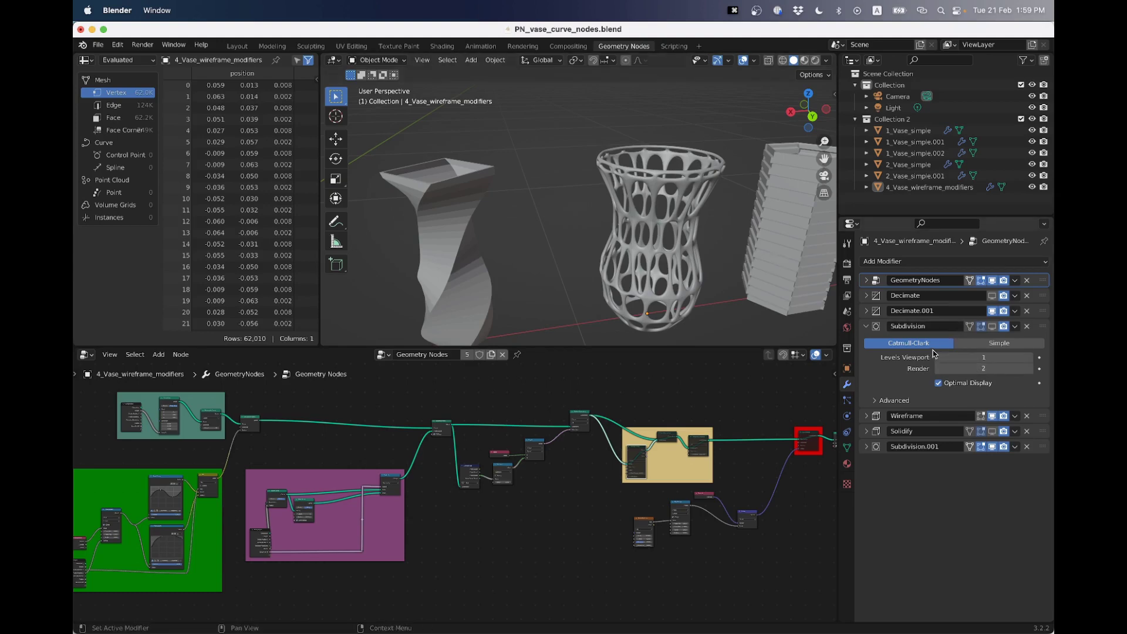
scroll(700, 280, up, 5)
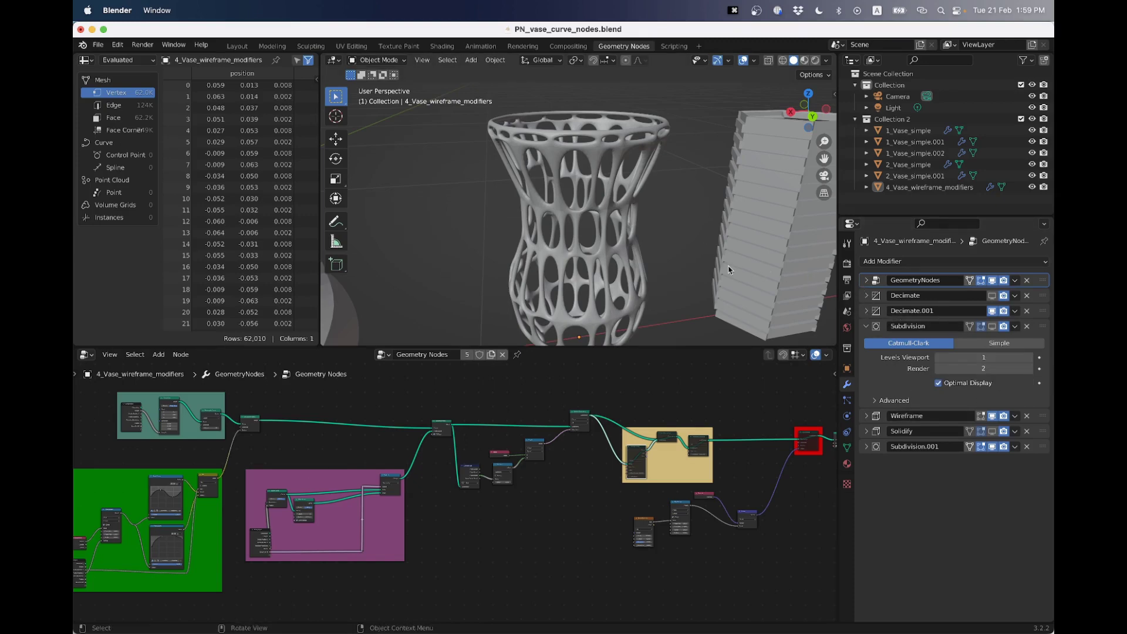
click(98, 45)
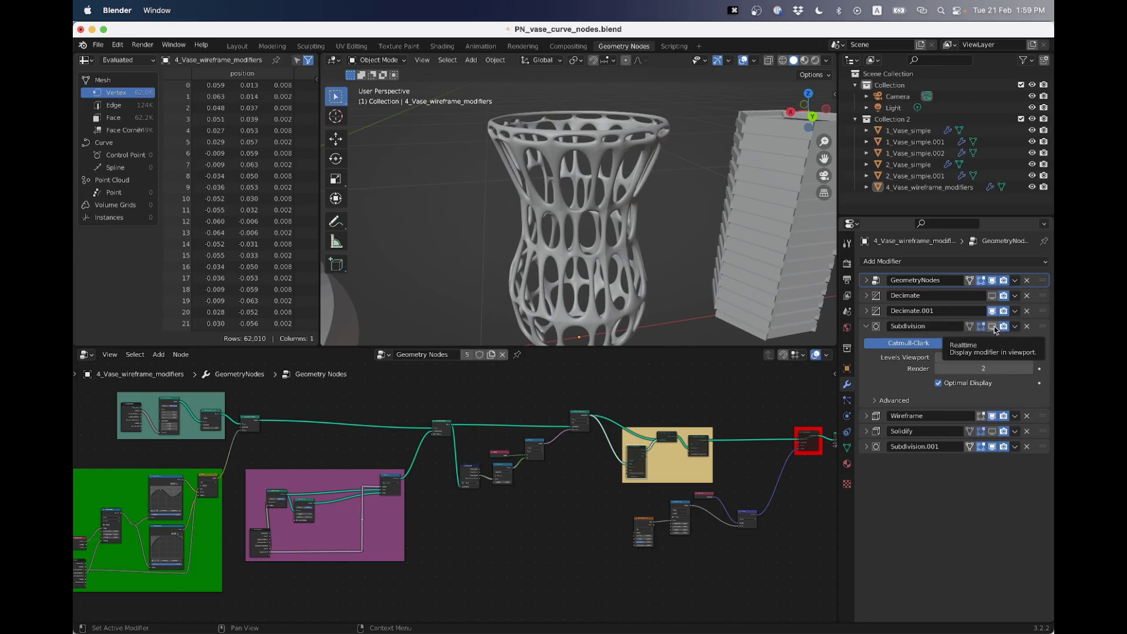
click(995, 329)
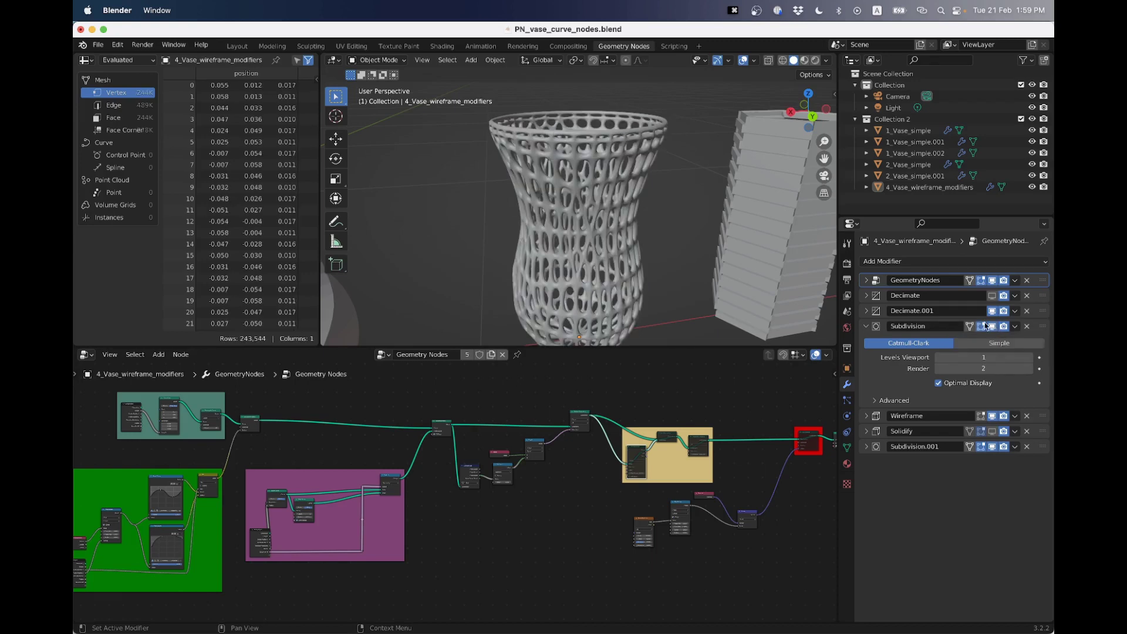
scroll(630, 210, up, 5)
scroll(630, 210, down, 2)
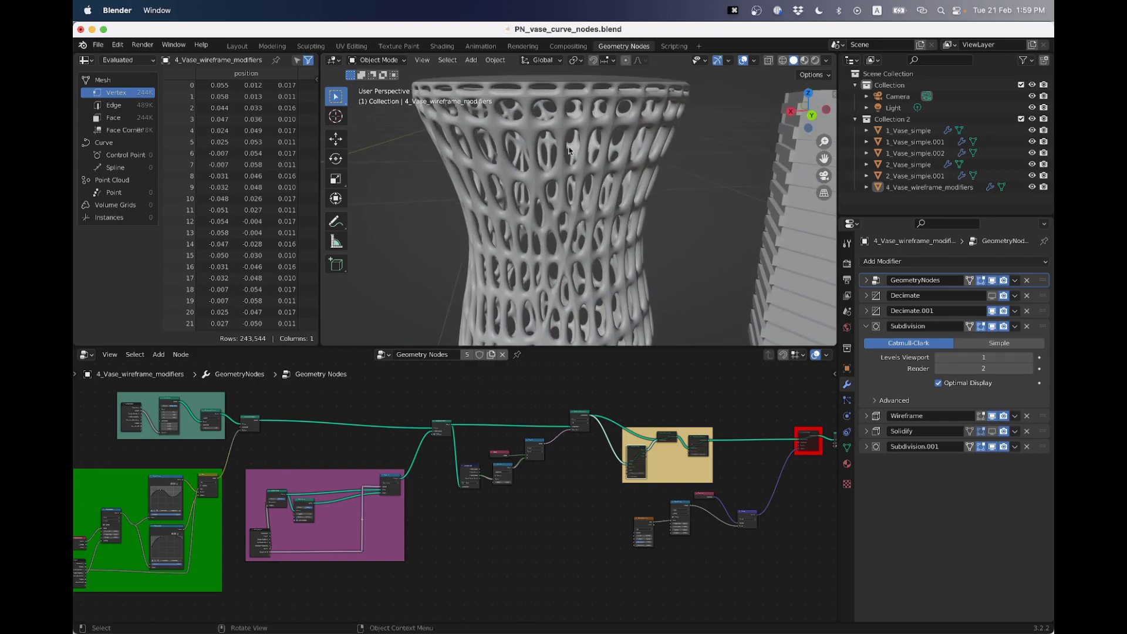
click(868, 327)
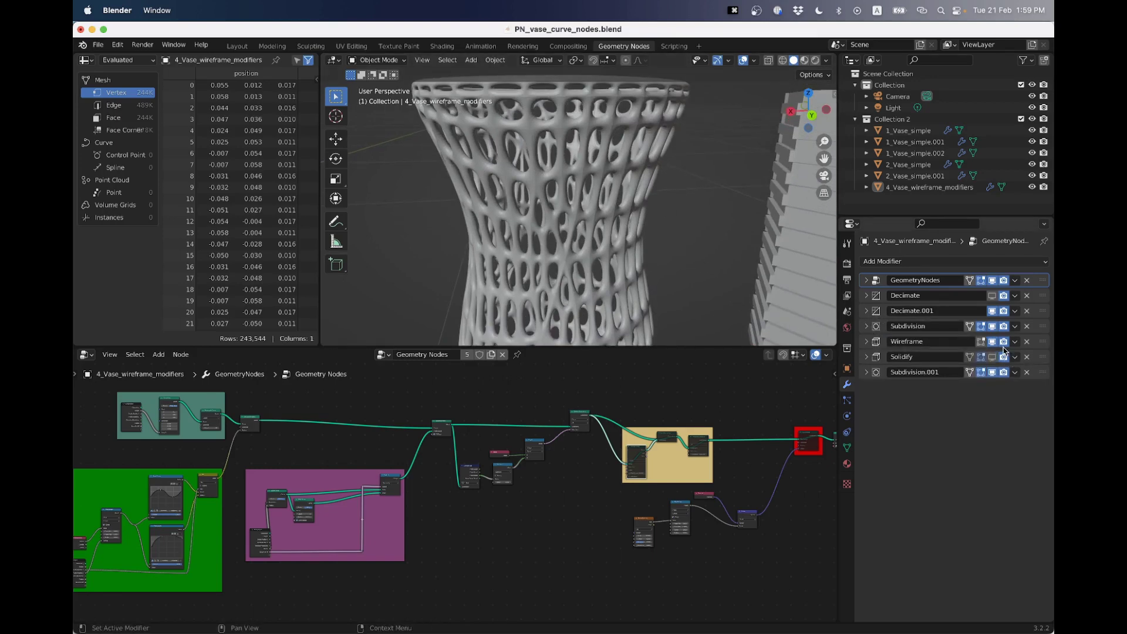
Hide Subdivision.001 in the viewport and compare the unsmoothed wireframe with the Subdivision modifier off and on.
click(993, 374)
middle_drag(653, 206, 662, 233)
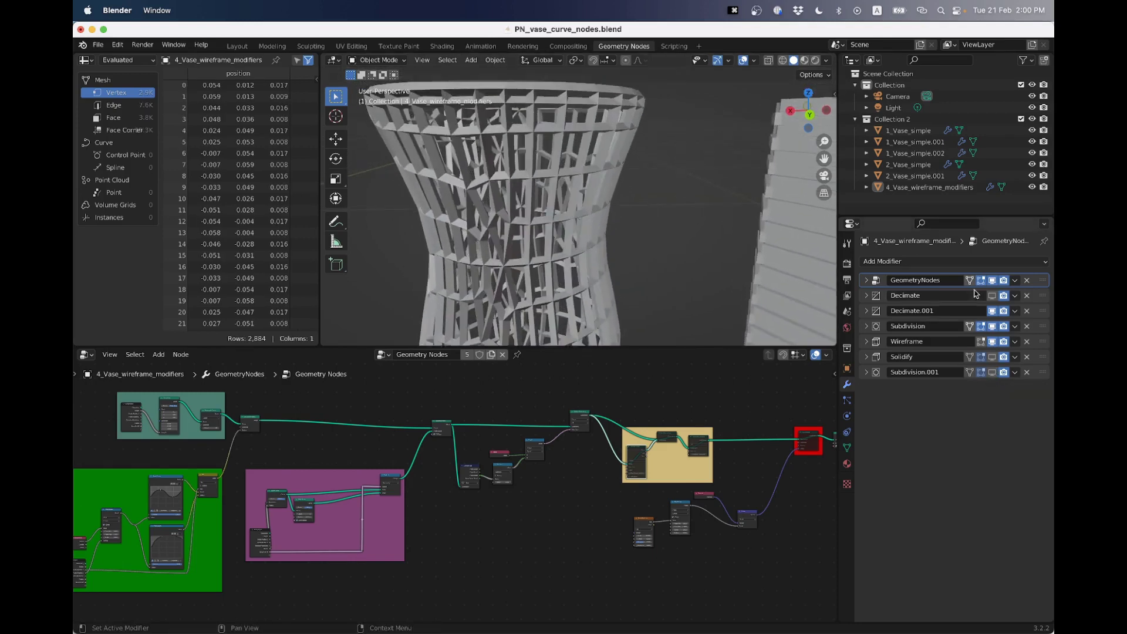
click(992, 327)
click(992, 327)
click(992, 327)
click(992, 327)
shift+middle_drag(579, 267, 646, 203)
scroll(623, 214, down, 4)
mouse_move(587, 235)
middle_down()
mouse_move(556, 227)
mouse_move(579, 235)
middle_up()
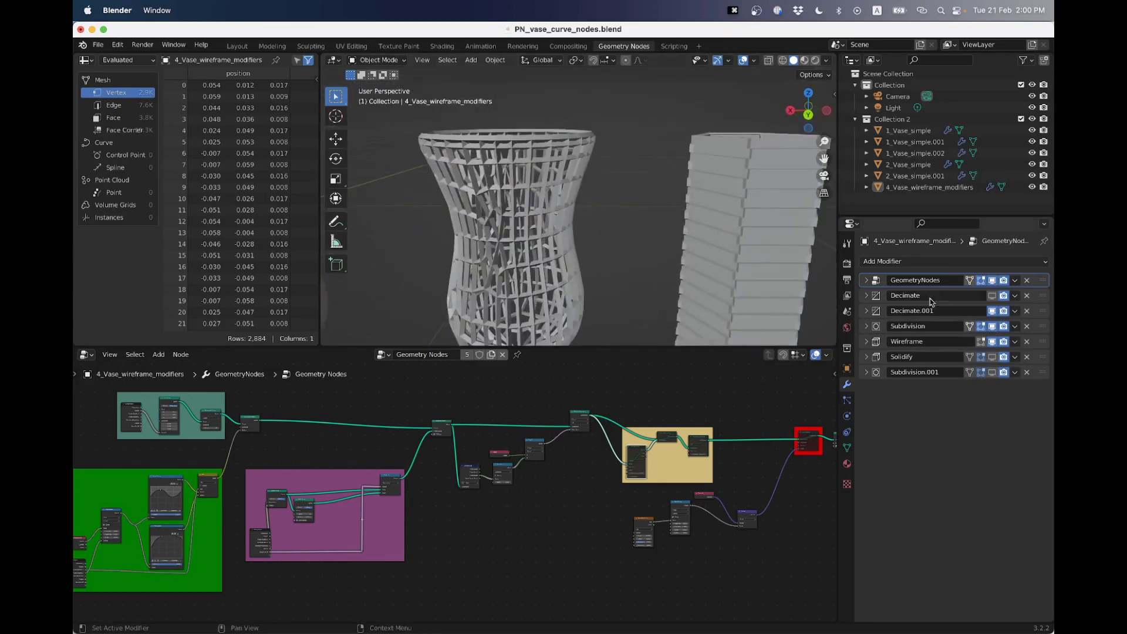
Show the Decimate modifier in the viewport and hide Decimate.001.
click(993, 297)
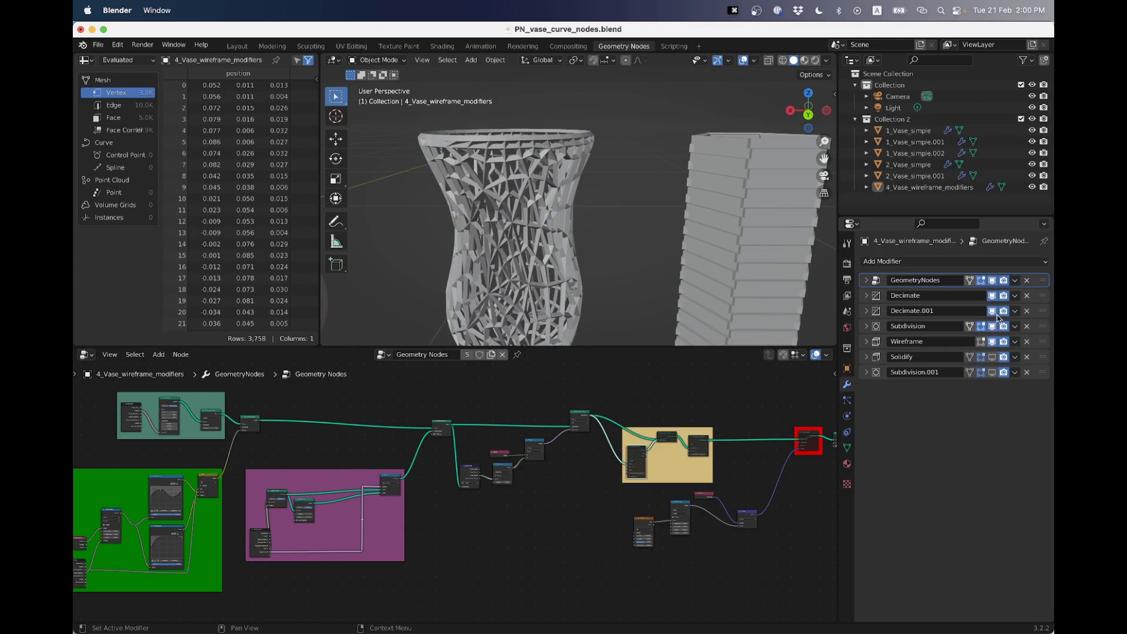
click(992, 311)
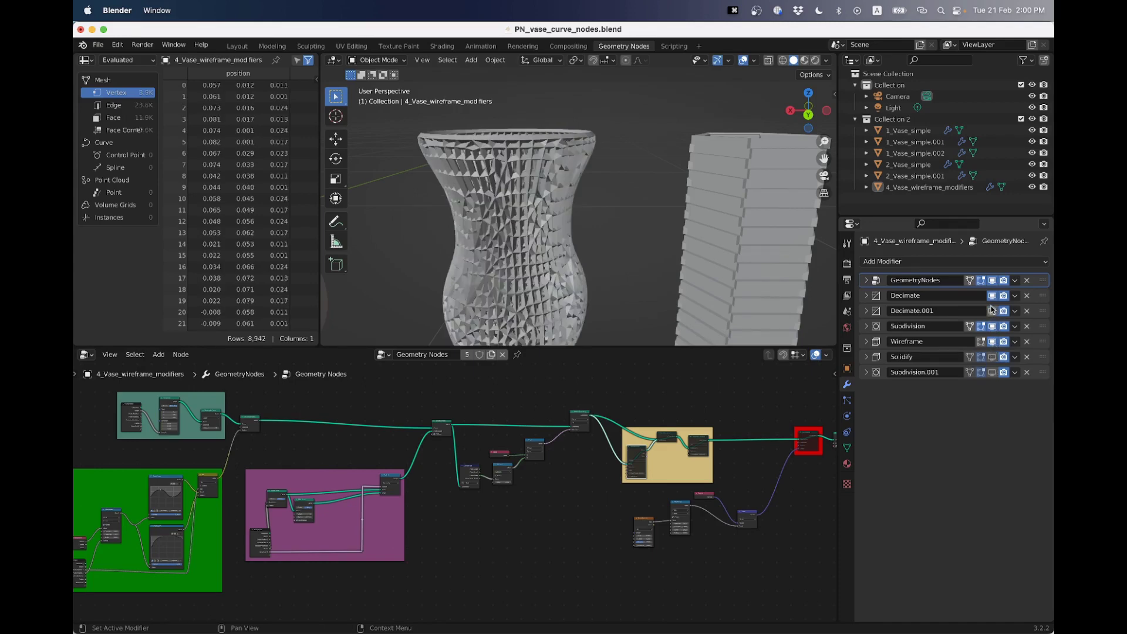
Lower the Decimate modifier's Ratio to 0.0843 on the wireframe vase and show Subdivision.001 in the viewport.
click(866, 295)
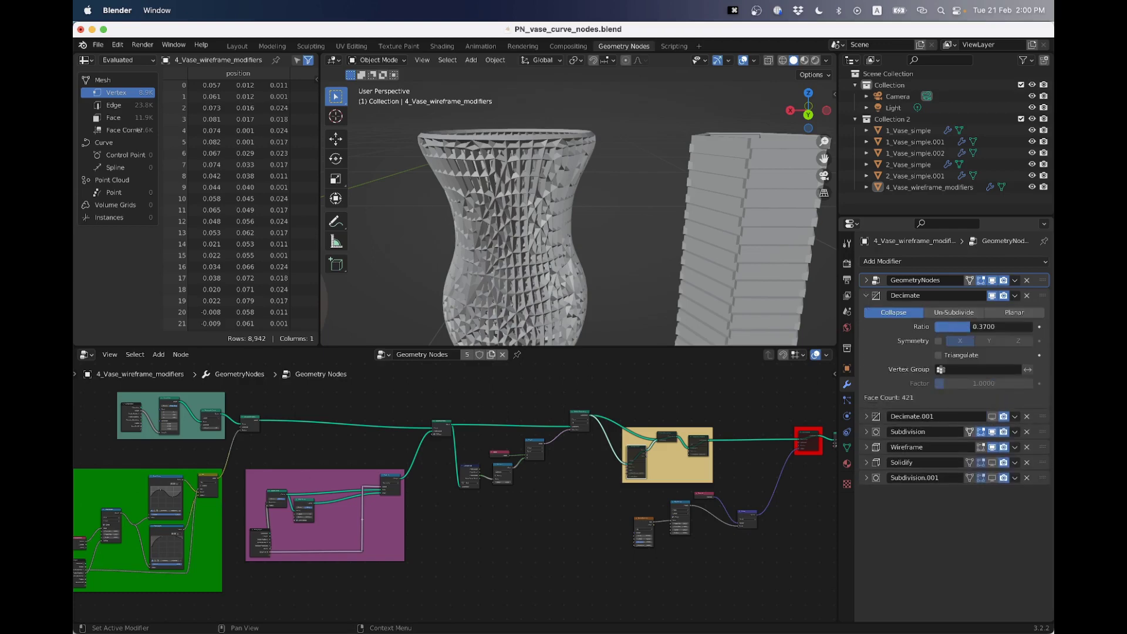
drag(976, 326, 944, 326)
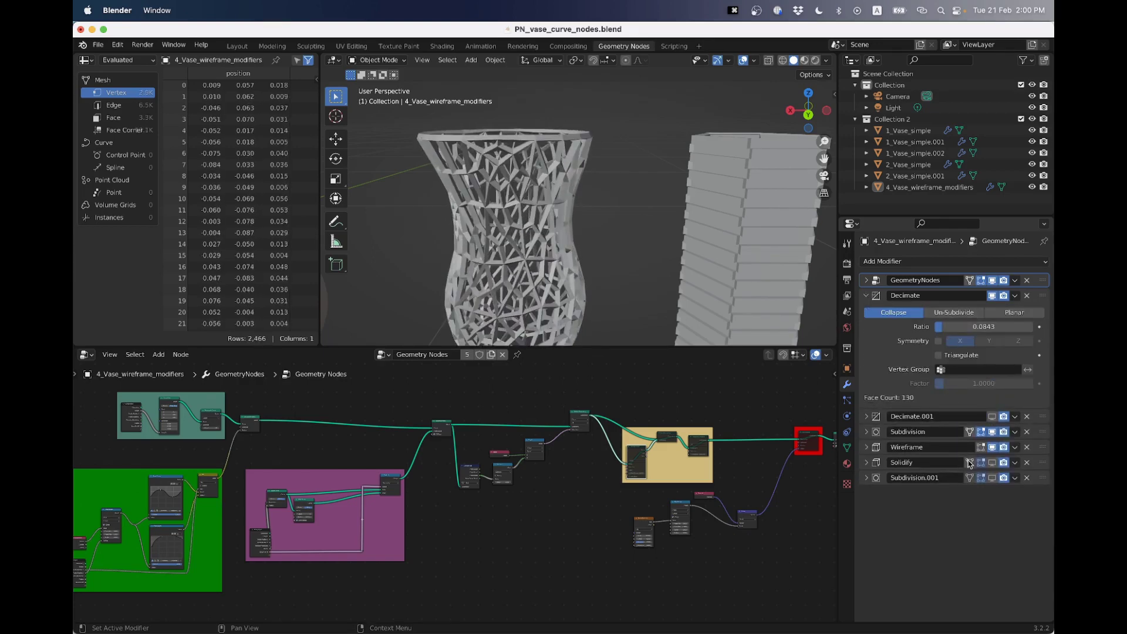
click(993, 478)
mouse_move(555, 236)
middle_down()
mouse_move(603, 228)
mouse_move(526, 223)
mouse_move(565, 224)
middle_up()
scroll(604, 228, down, 4)
Switch to the Google Docs size guide in Chrome, review the overhang and decorative hole size guidelines, and return to Blender.
key(super+Tab)
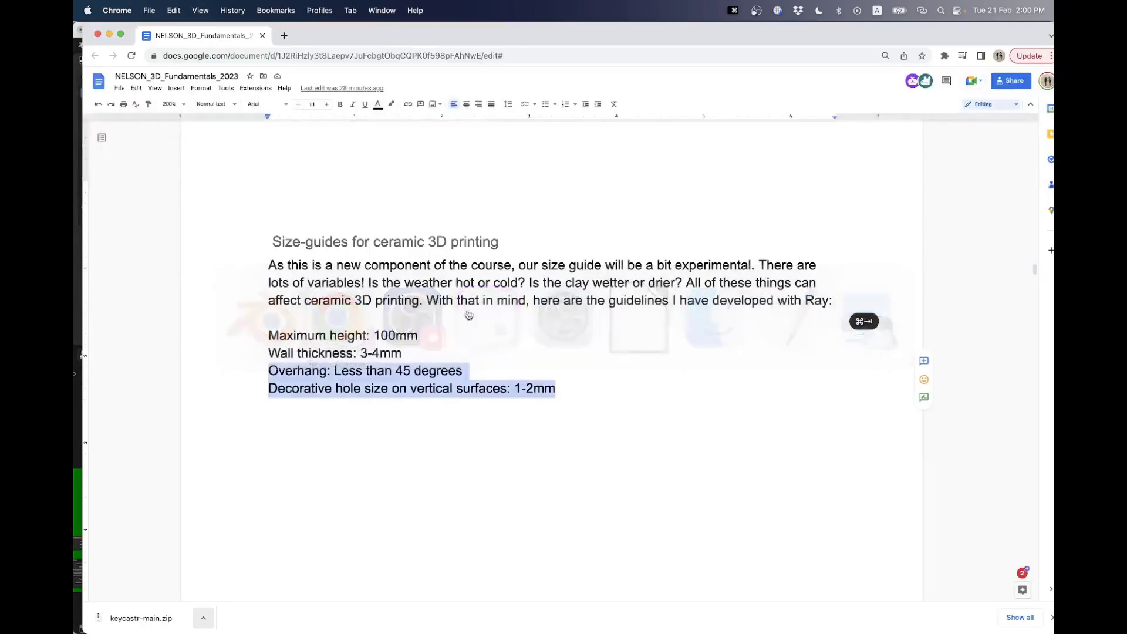
click(597, 392)
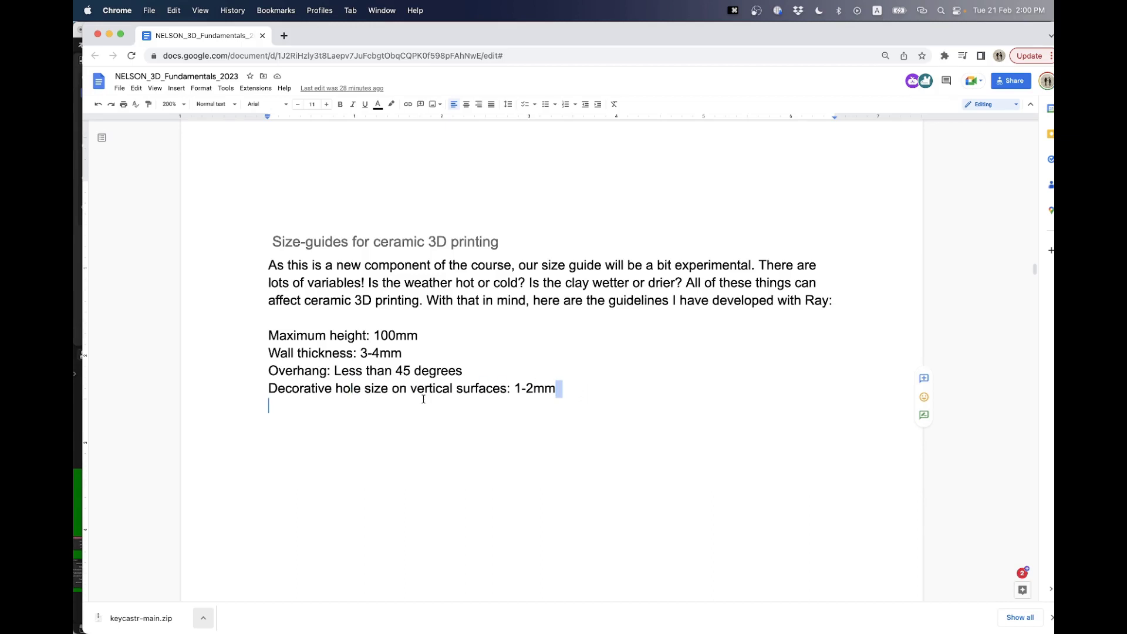
drag(567, 392, 274, 377)
key(super+Tab)
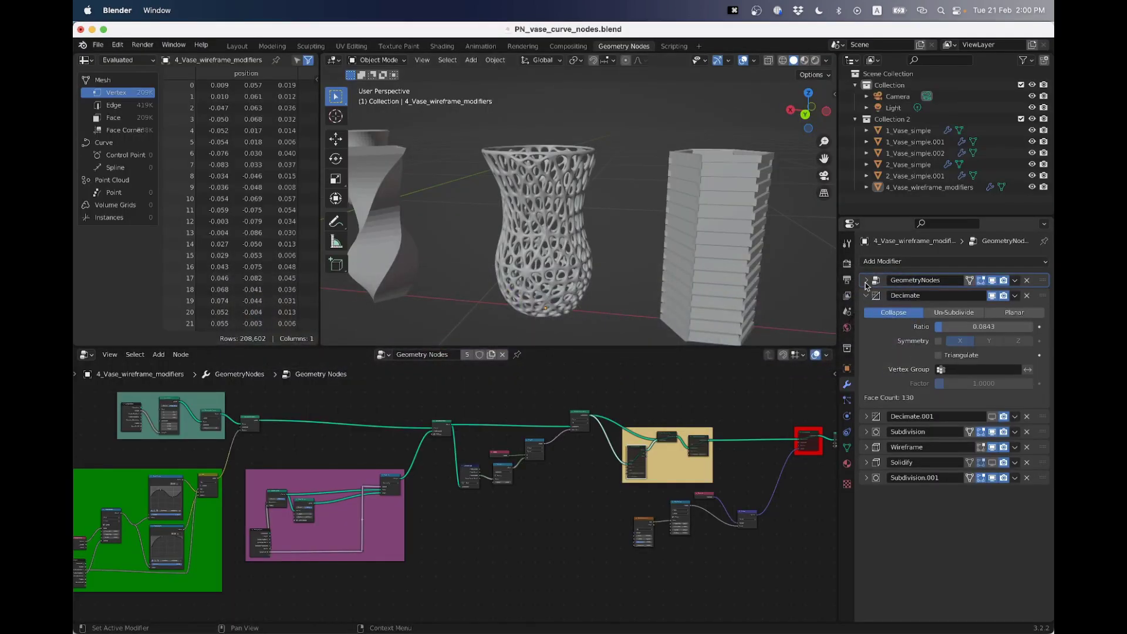
Try Rotation Resolution values of 5 and 6 in the wireframe vase's GeometryNodes modifier, settle on 7, and adjust its profile.
click(868, 281)
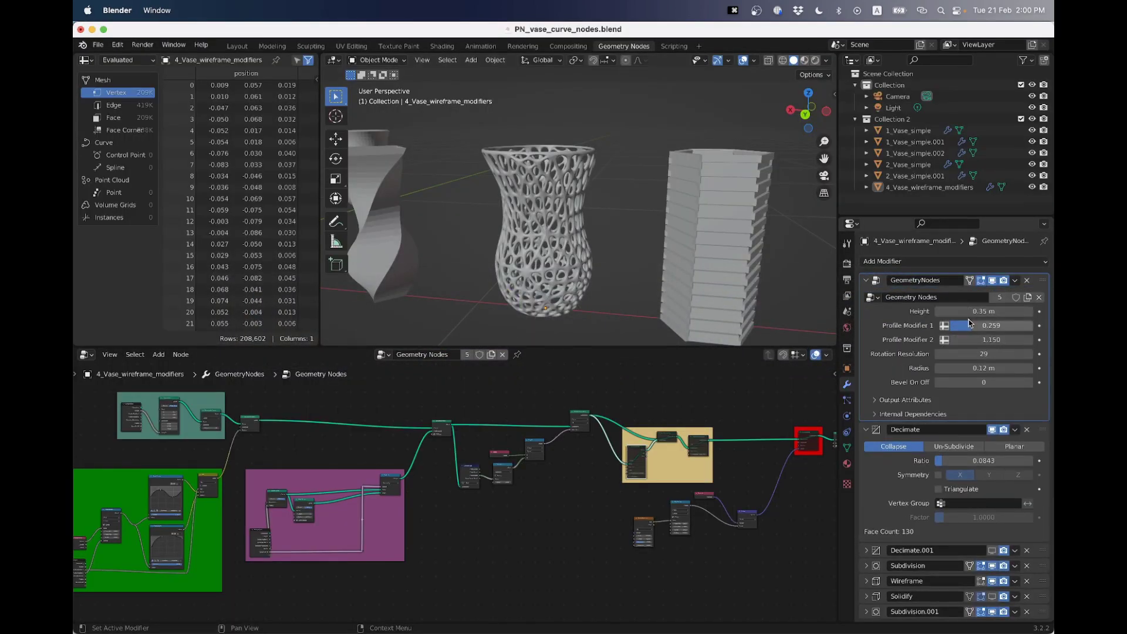
click(963, 354)
text(5)
key(Return)
drag(966, 354, 991, 354)
middle_drag(620, 224, 625, 258)
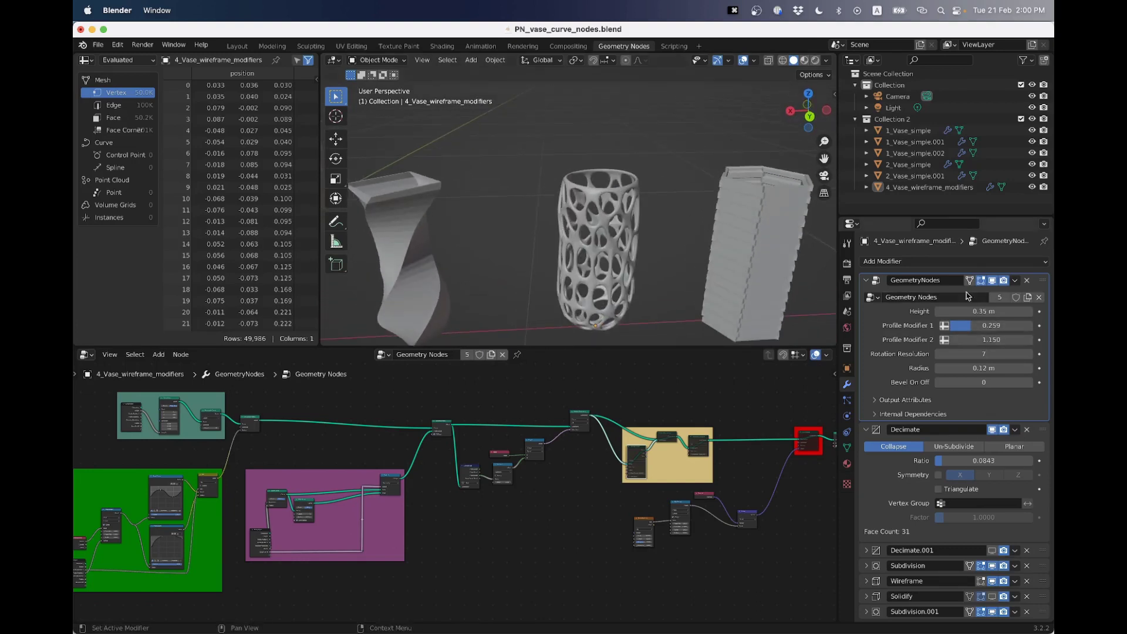
click(939, 354)
middle_drag(555, 247, 549, 205)
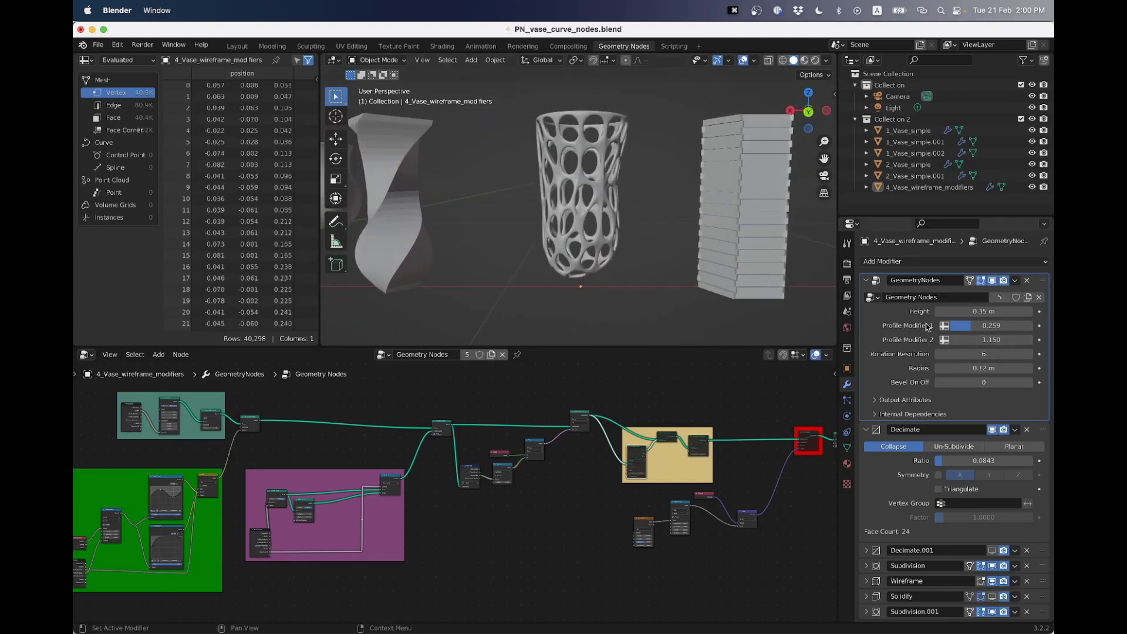
click(1025, 351)
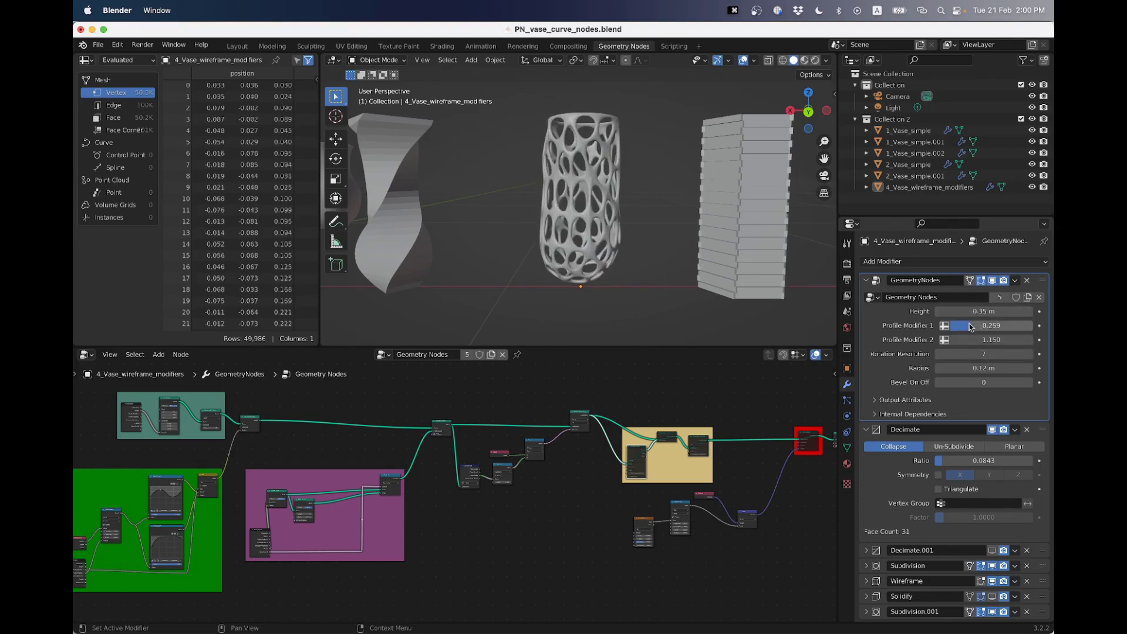
mouse_move(972, 327)
mouse_down()
mouse_move(1035, 325)
mouse_move(963, 342)
mouse_up()
scroll(705, 270, down, 3)
middle_drag(703, 271, 674, 259)
Select the ridged hexagonal vase and inspect its stepped surface and its place in the row of vases.
click(546, 227)
scroll(546, 227, up, 3)
scroll(674, 260, down, 4)
middle_drag(517, 238, 579, 216)
scroll(571, 229, up, 1)
scroll(579, 216, down, 3)
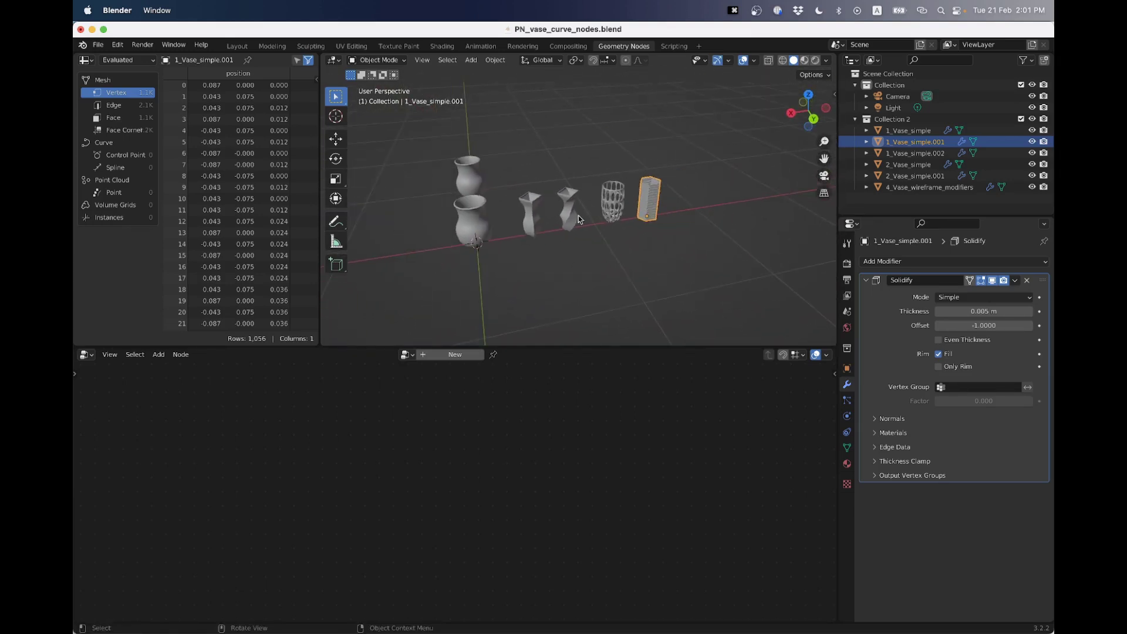
Duplicate the simple round vase in front and move the copy along X to the far end of the row, past the ridged vase.
click(475, 217)
middle_drag(473, 218, 467, 214)
key(shift+d)
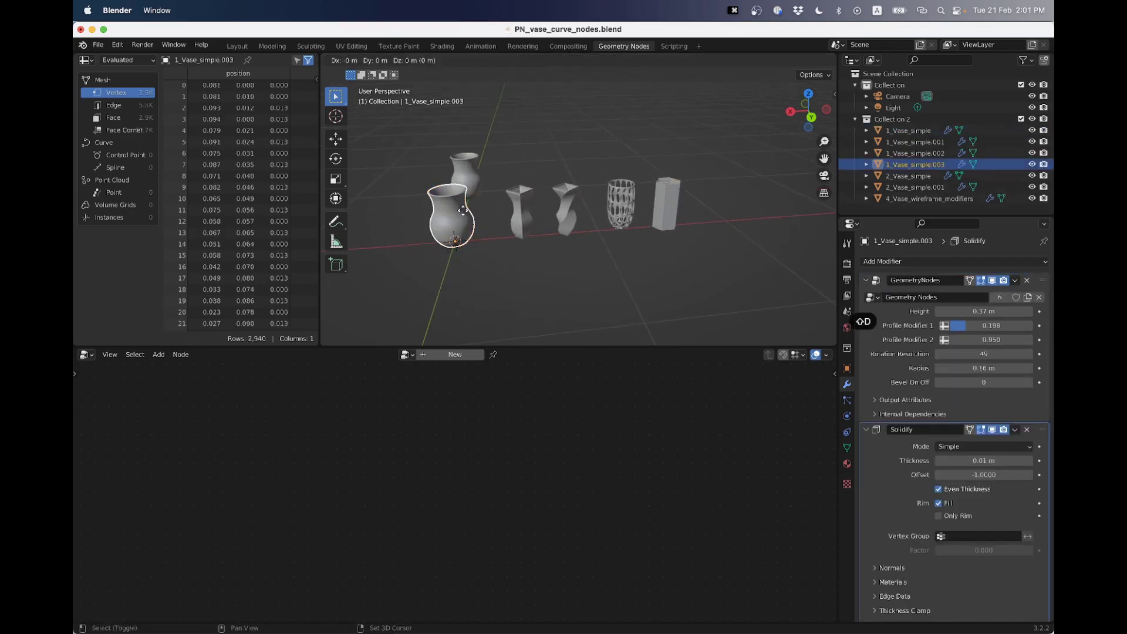
right_click(464, 214)
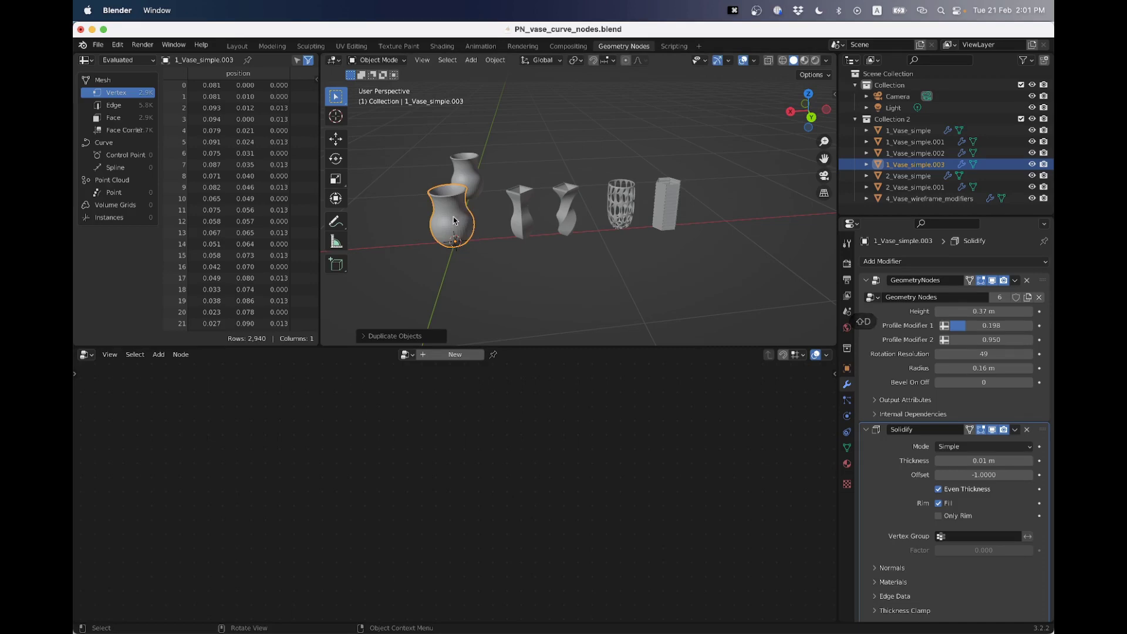
key(g)
key(x)
click(685, 227)
scroll(685, 227, up, 2)
shift+middle_drag(685, 227, 562, 256)
scroll(590, 256, up, 2)
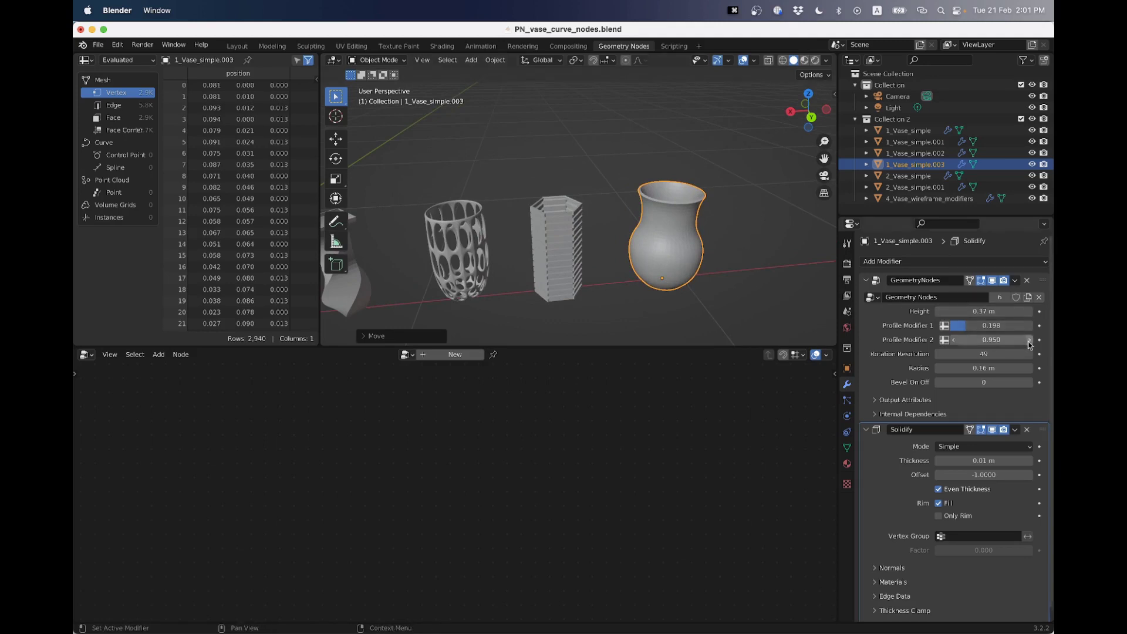
Set the duplicated vase's Rotation Resolution to 6.
click(991, 354)
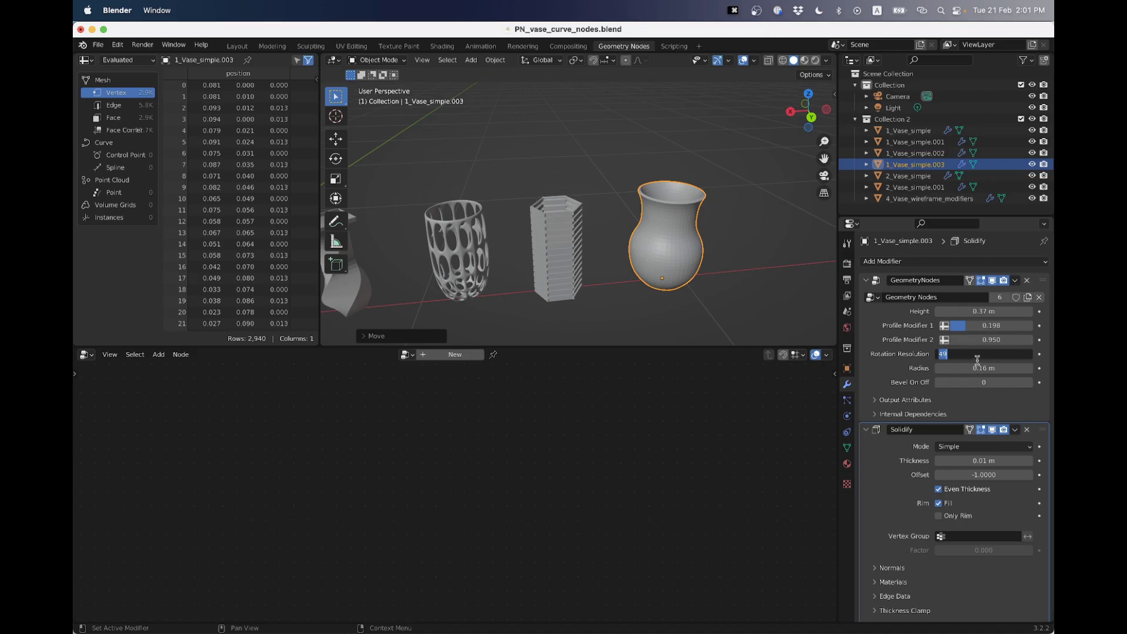
text(6)
key(Return)
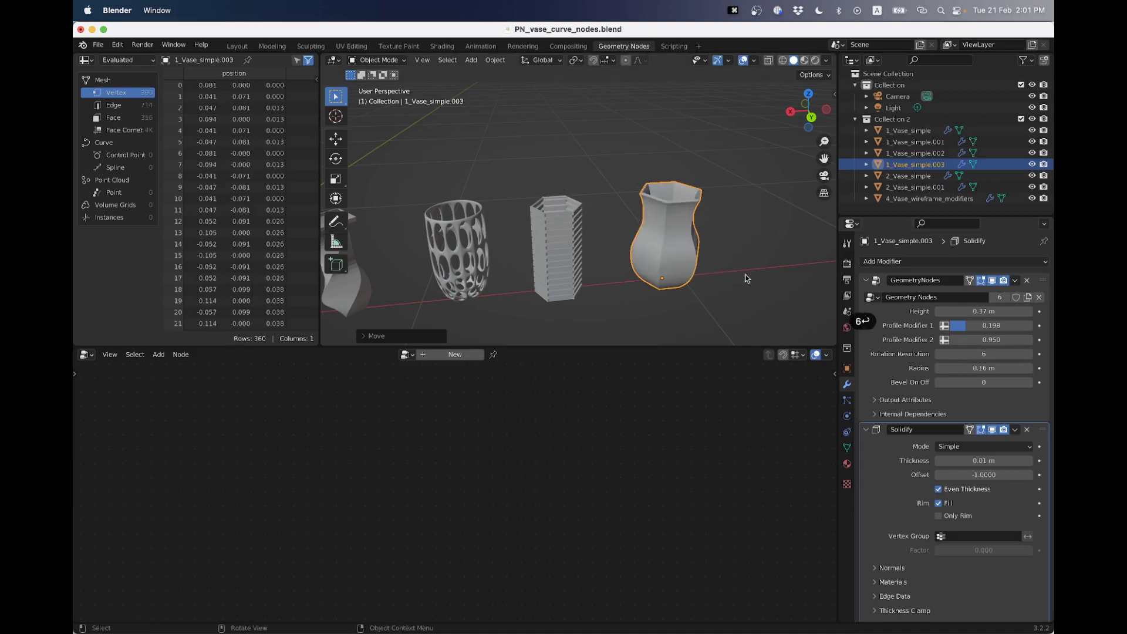
middle_drag(703, 266, 693, 266)
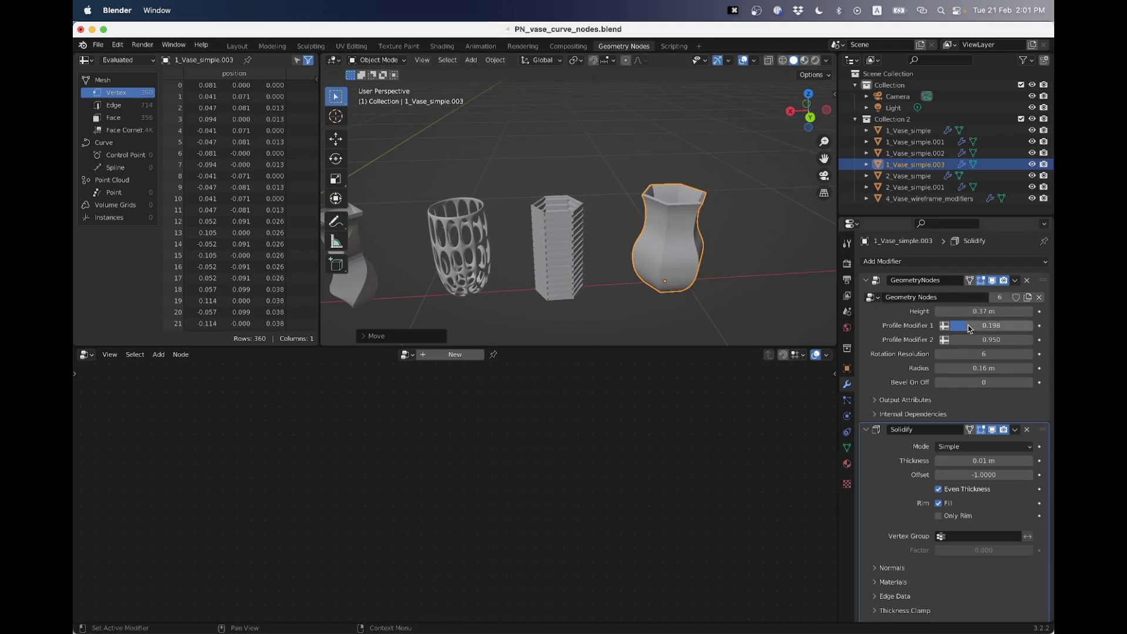
Set the duplicated vase's Profile Modifier 2 to 0.000 and compare its straight sides with the ridged vase.
mouse_move(968, 340)
mouse_down()
mouse_move(1043, 340)
mouse_move(963, 340)
mouse_up()
middle_drag(710, 262, 416, 240)
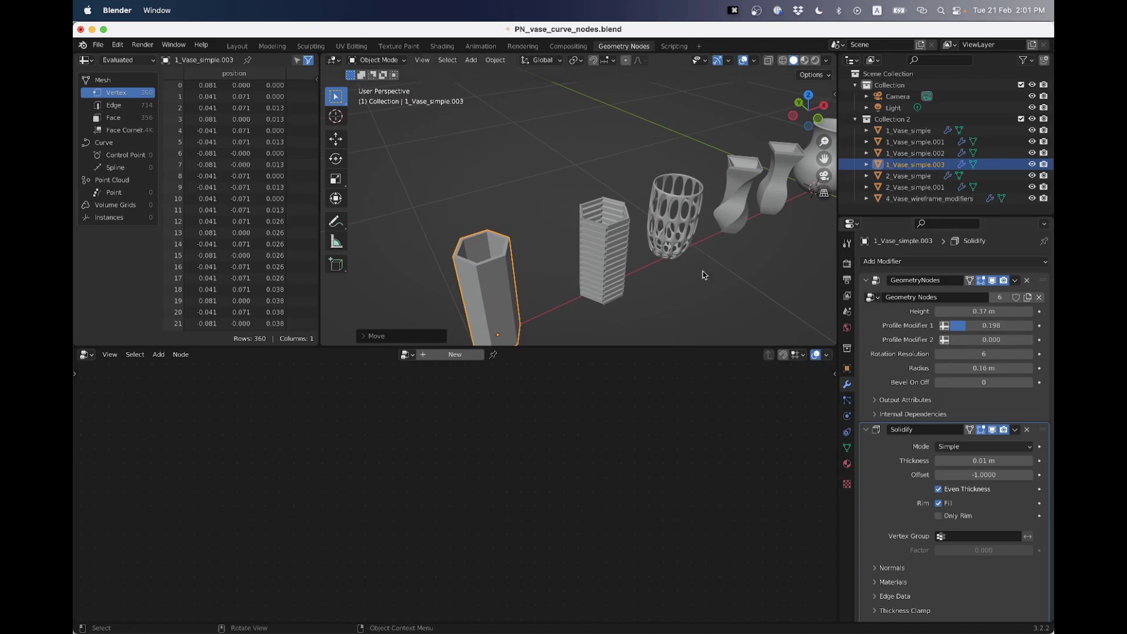
middle_drag(487, 277, 502, 207)
scroll(575, 266, up, 5)
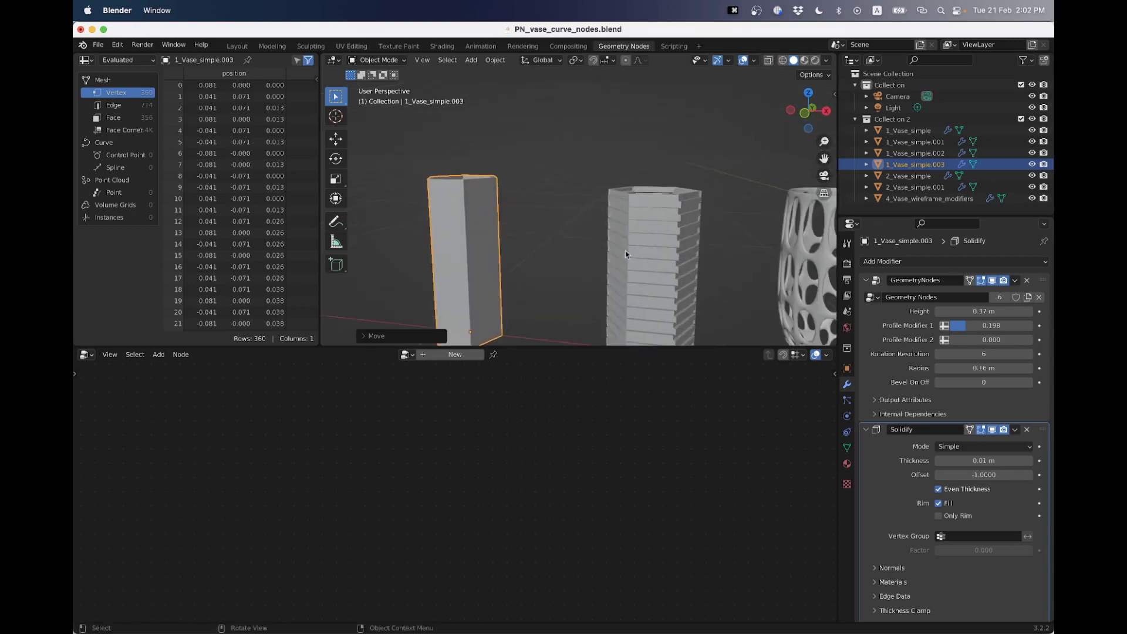
mouse_move(605, 214)
middle_down()
mouse_move(605, 189)
mouse_move(637, 178)
mouse_move(622, 206)
middle_up()
scroll(665, 221, up, 3)
scroll(664, 221, down, 4)
scroll(626, 217, up, 3)
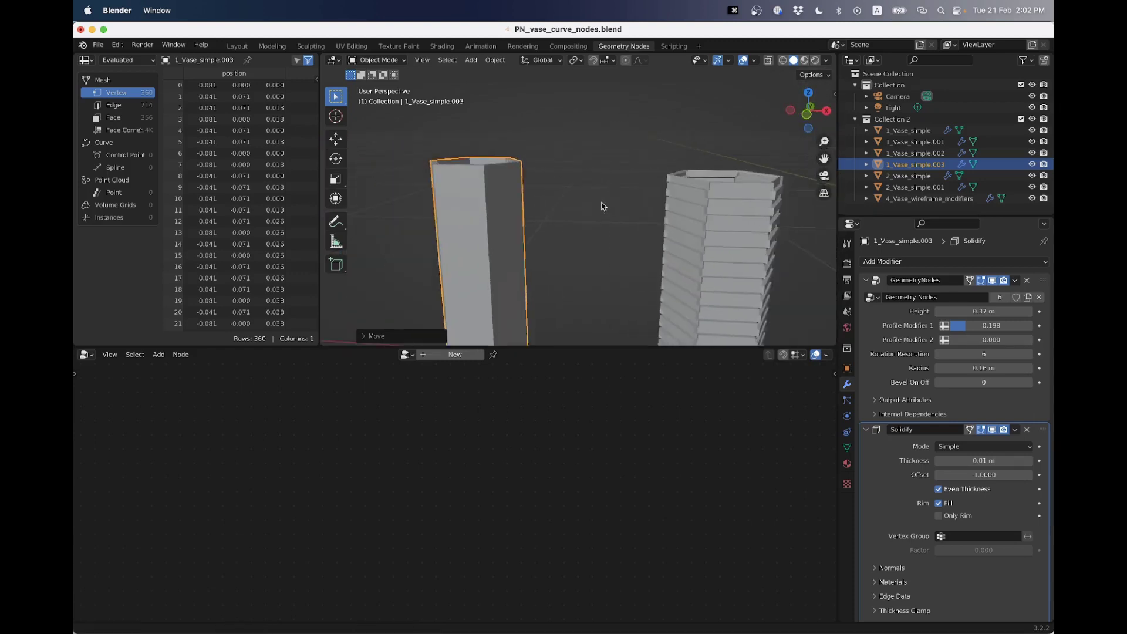
Apply the duplicated vase's GeometryNodes modifier, then collapse its Solidify modifier and hide it in the viewport.
click(1015, 281)
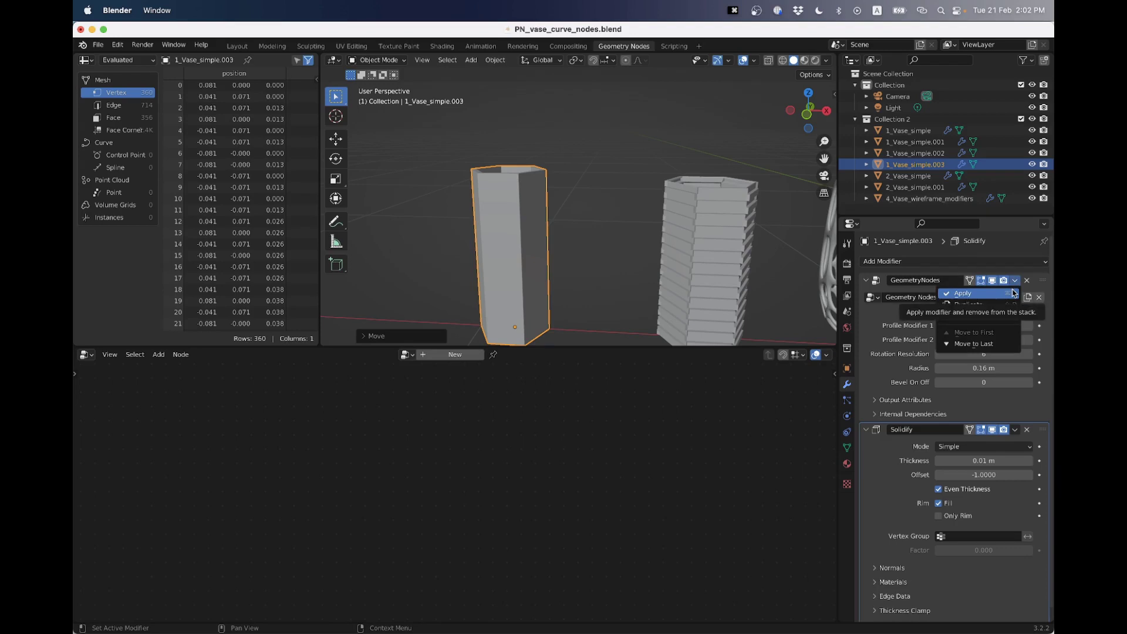
click(1014, 292)
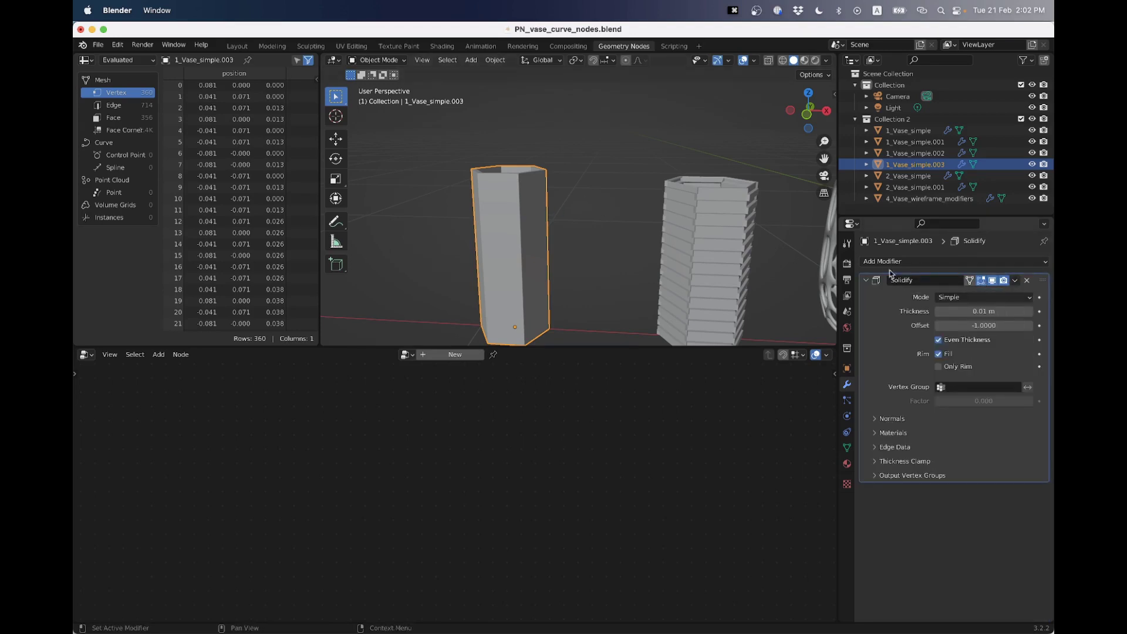
click(867, 281)
click(992, 281)
Enter Edit Mode on the hexagonal vase, select all its faces, and make a front face in the top row the active one.
middle_drag(564, 230, 573, 184)
key(Tab)
scroll(554, 197, up, 3)
key(a)
scroll(609, 284, down, 3)
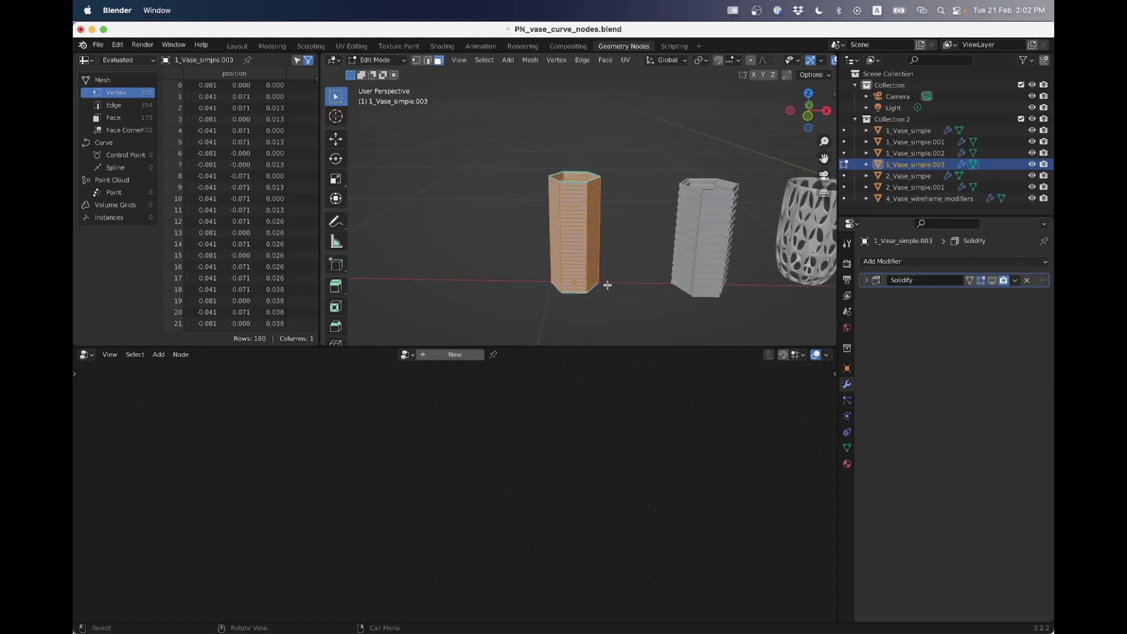
scroll(596, 284, up, 3)
middle_drag(594, 284, 585, 128)
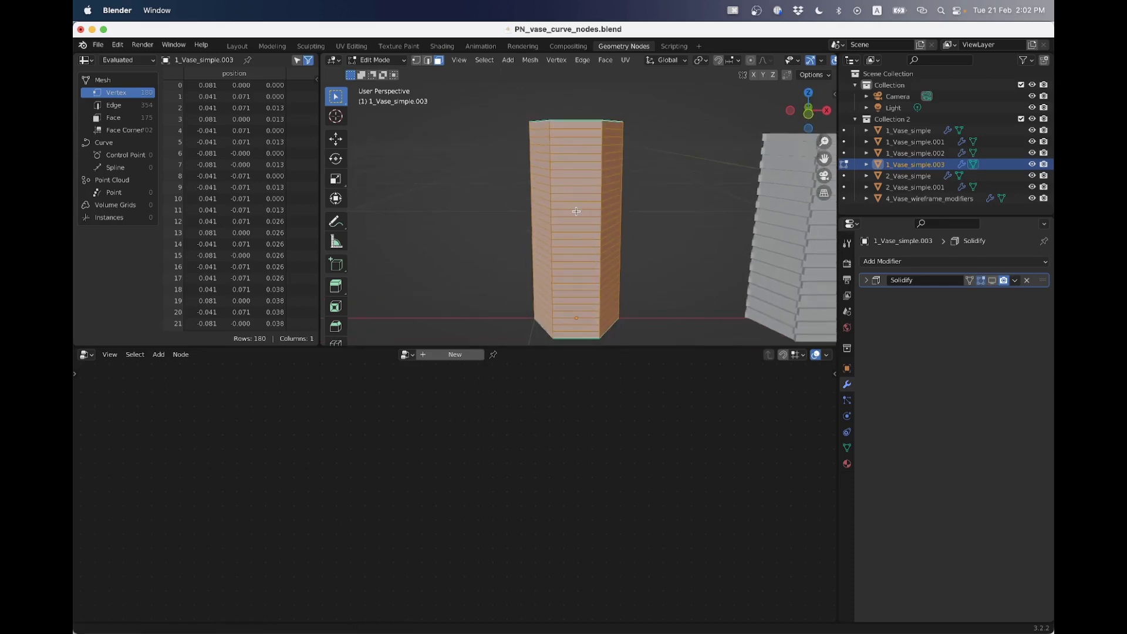
shift+click(585, 126)
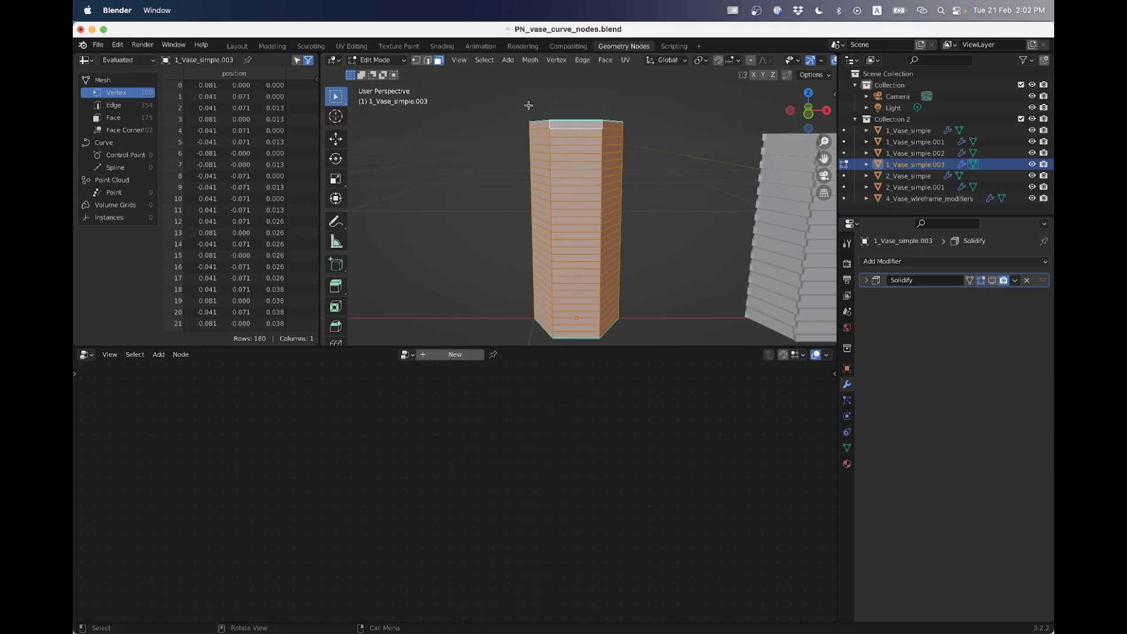
mouse_move(597, 121)
middle_down()
mouse_move(572, 129)
mouse_move(592, 127)
middle_up()
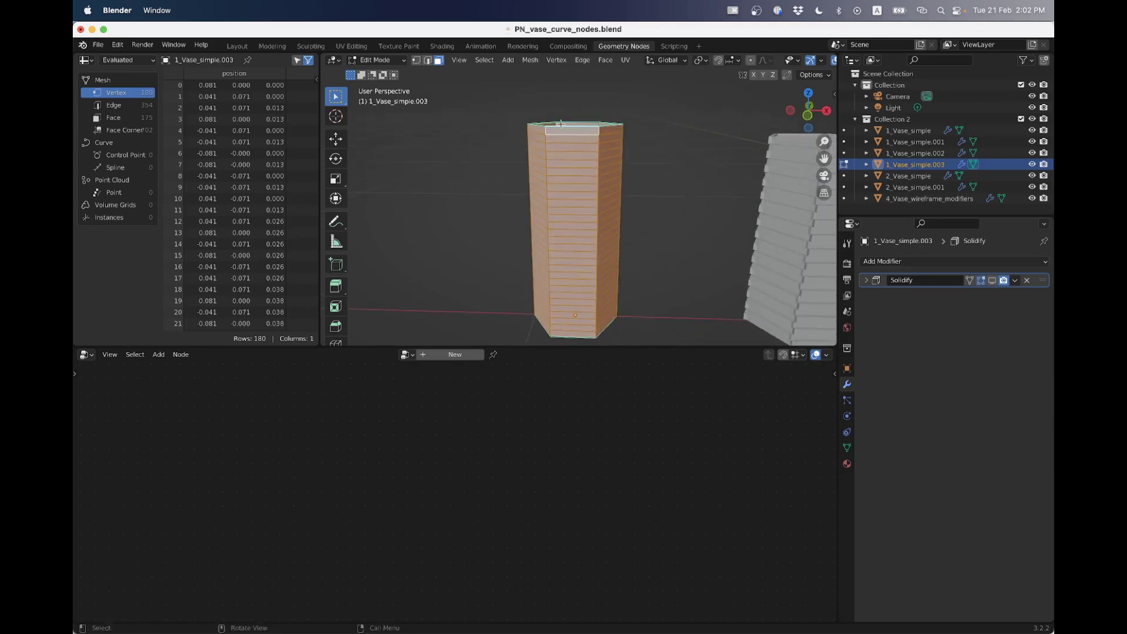
Apply Checker Deselect to the vase's selected faces with Deselected set to 4.
click(485, 61)
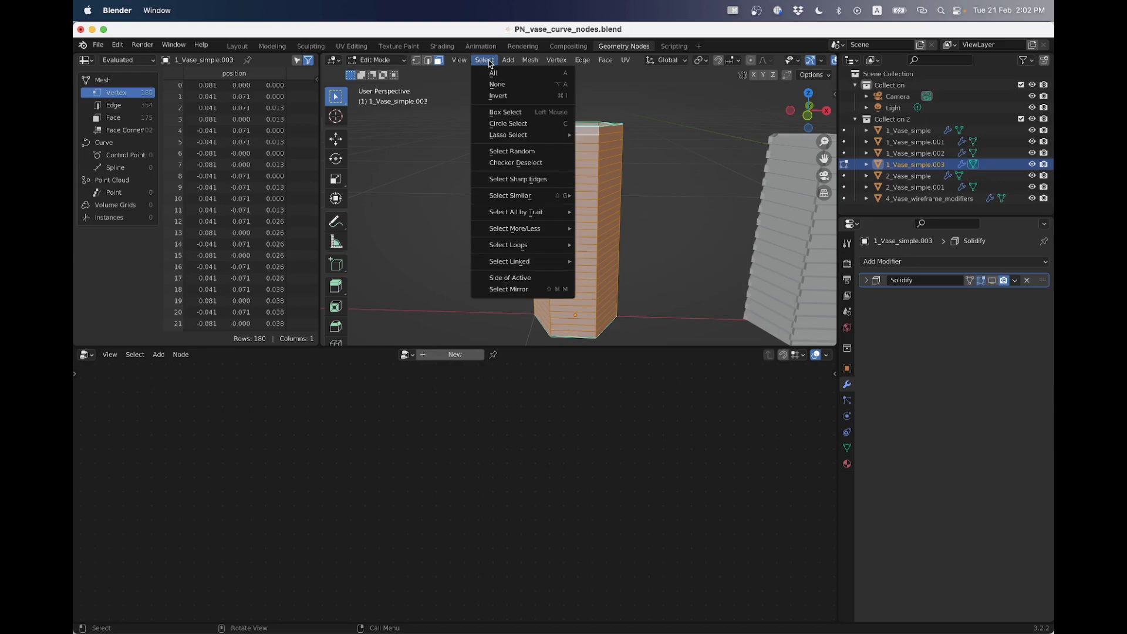
click(514, 164)
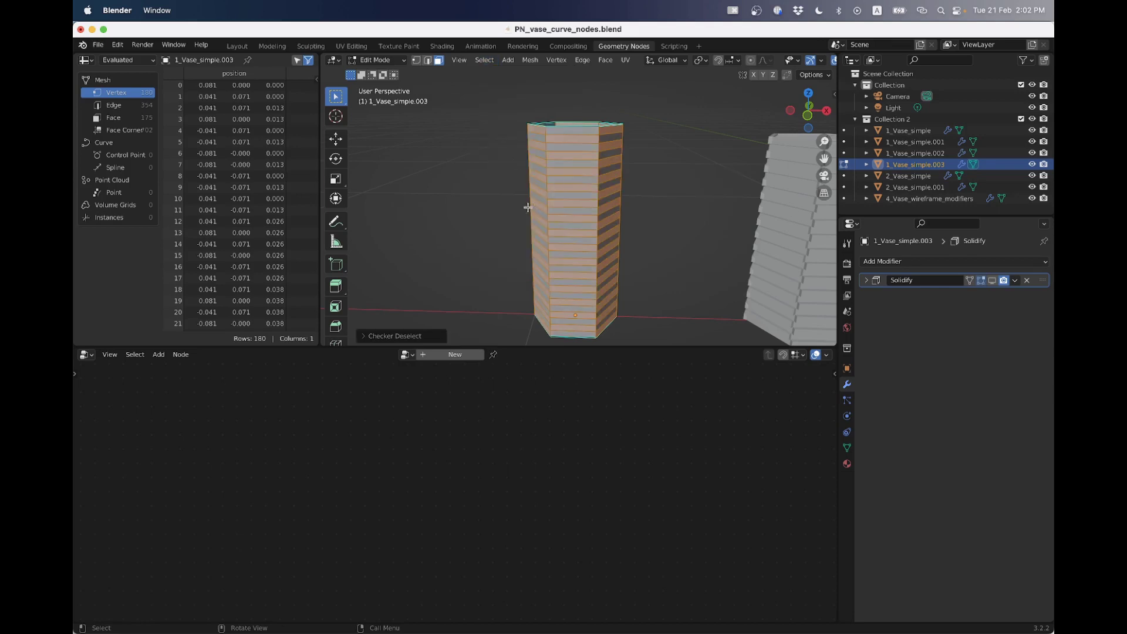
click(361, 337)
mouse_move(514, 192)
middle_down()
mouse_move(687, 206)
mouse_move(616, 200)
mouse_move(568, 177)
mouse_move(525, 192)
middle_up()
click(507, 308)
click(507, 308)
click(507, 309)
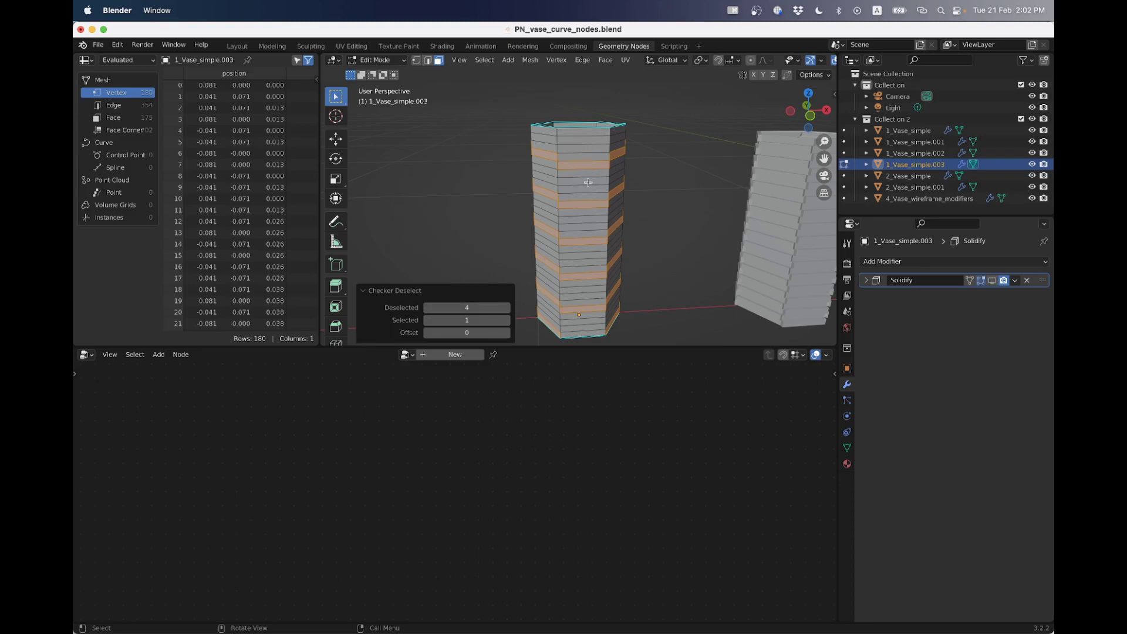
Try 3 for both Checker Deselect's Deselected and Selected values, then settle on 4 Deselected and 2 Selected.
click(427, 308)
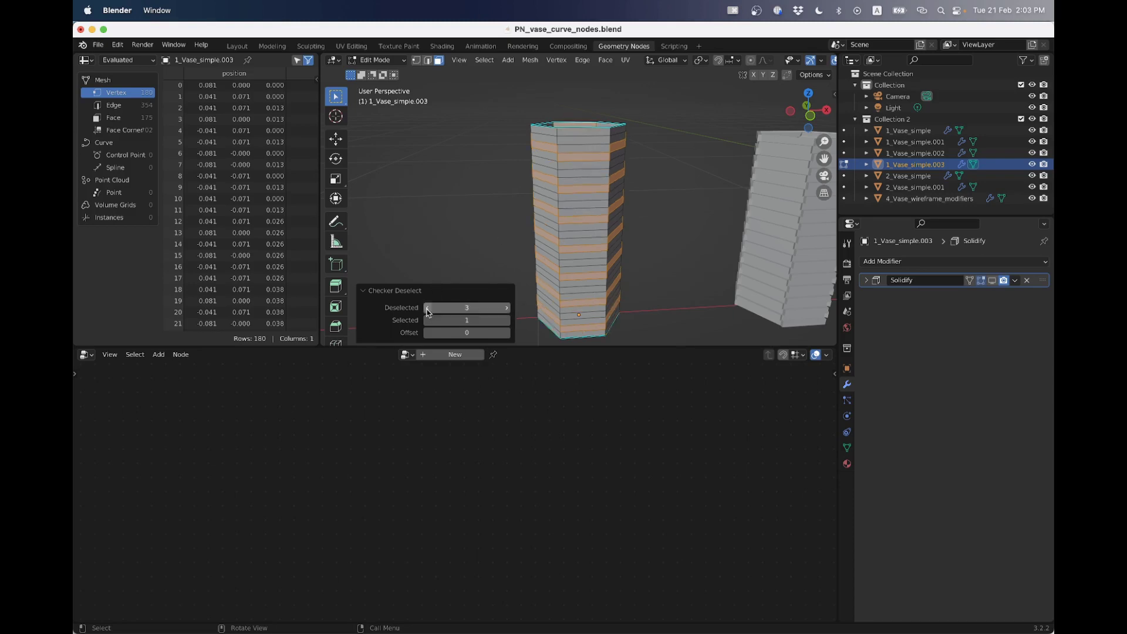
click(508, 321)
click(507, 321)
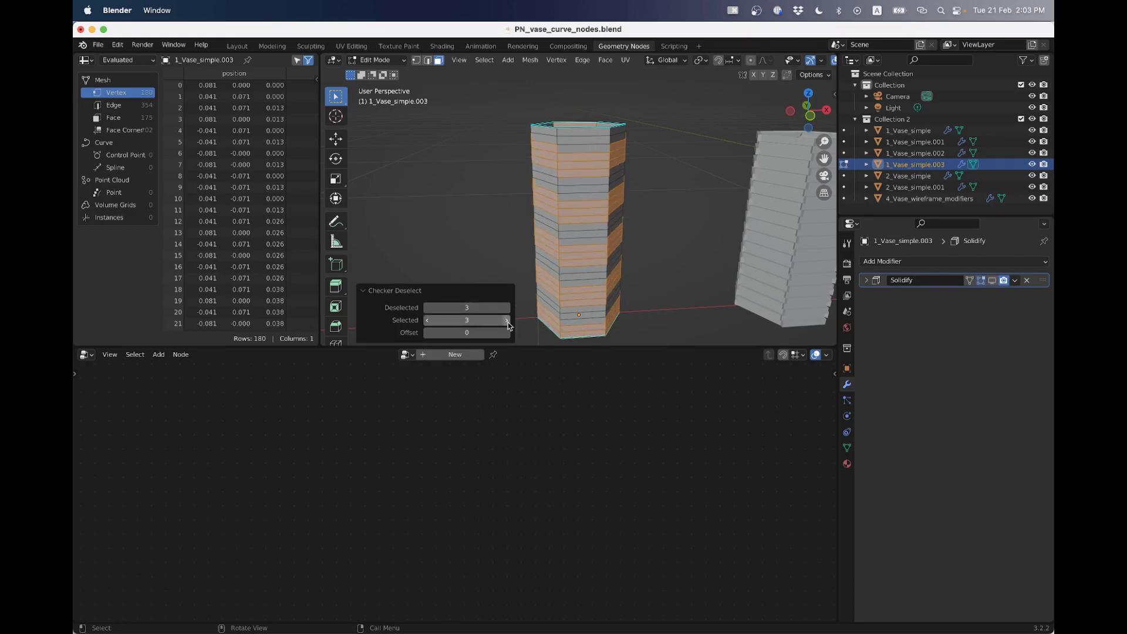
click(428, 323)
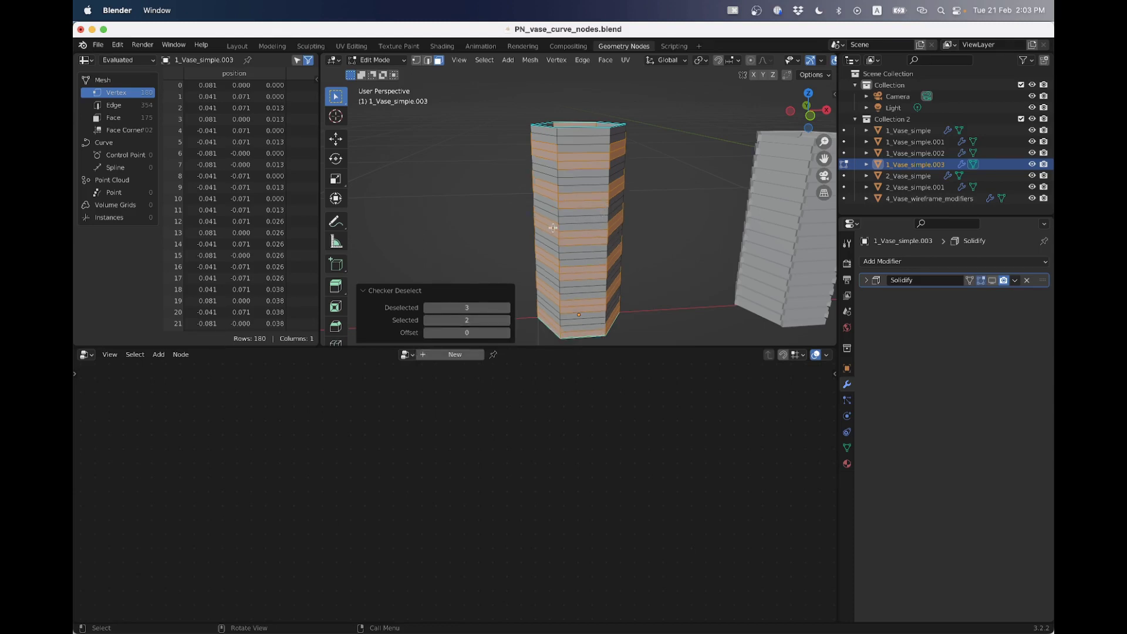
click(508, 308)
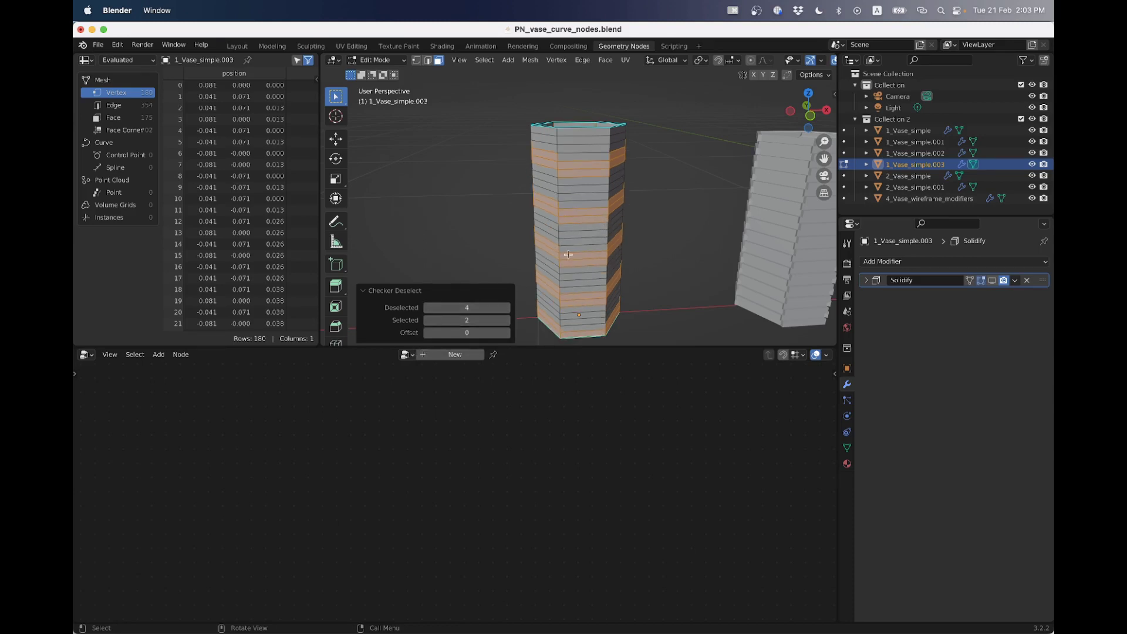
Extrude the vase's selected face bands outward by about 0.006 m with Extrude Individual.
middle_drag(576, 247, 614, 220)
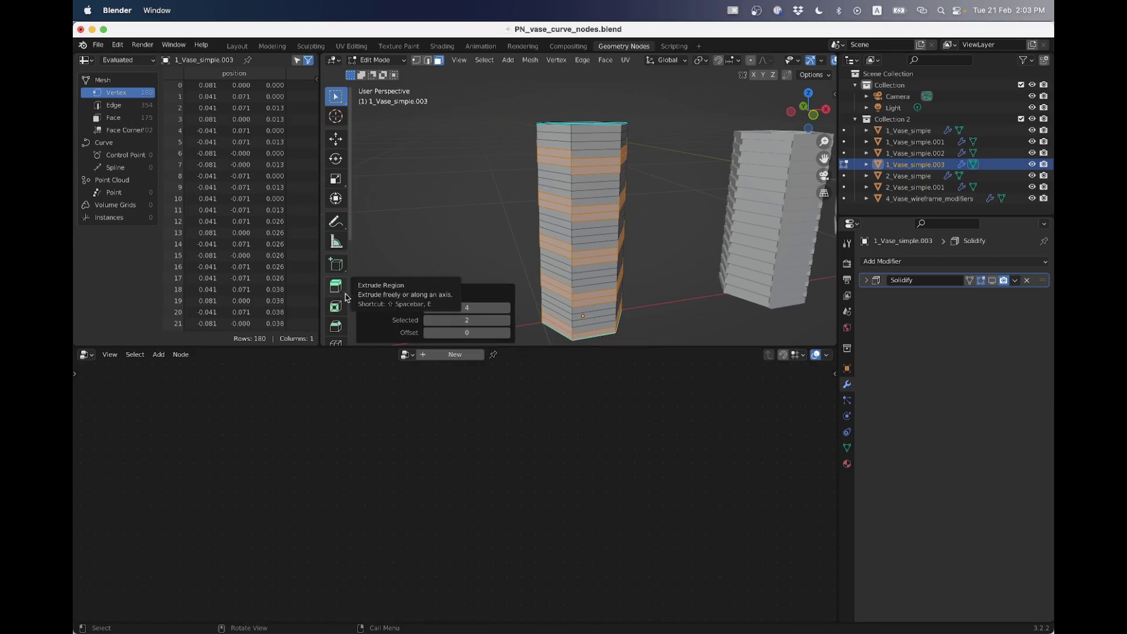
click(345, 298)
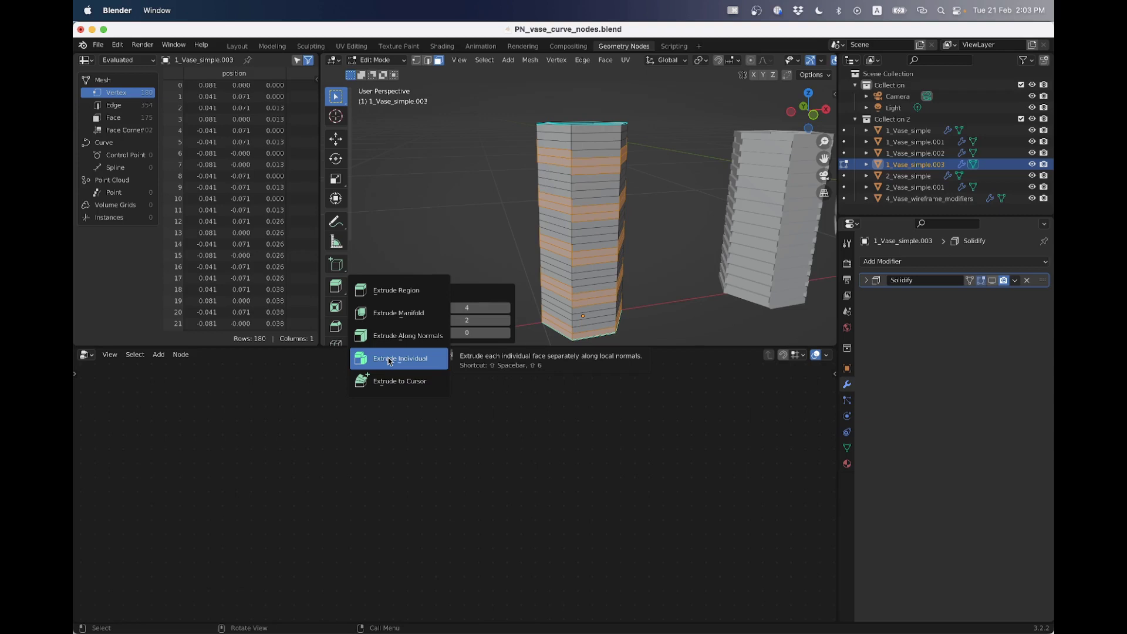
click(390, 358)
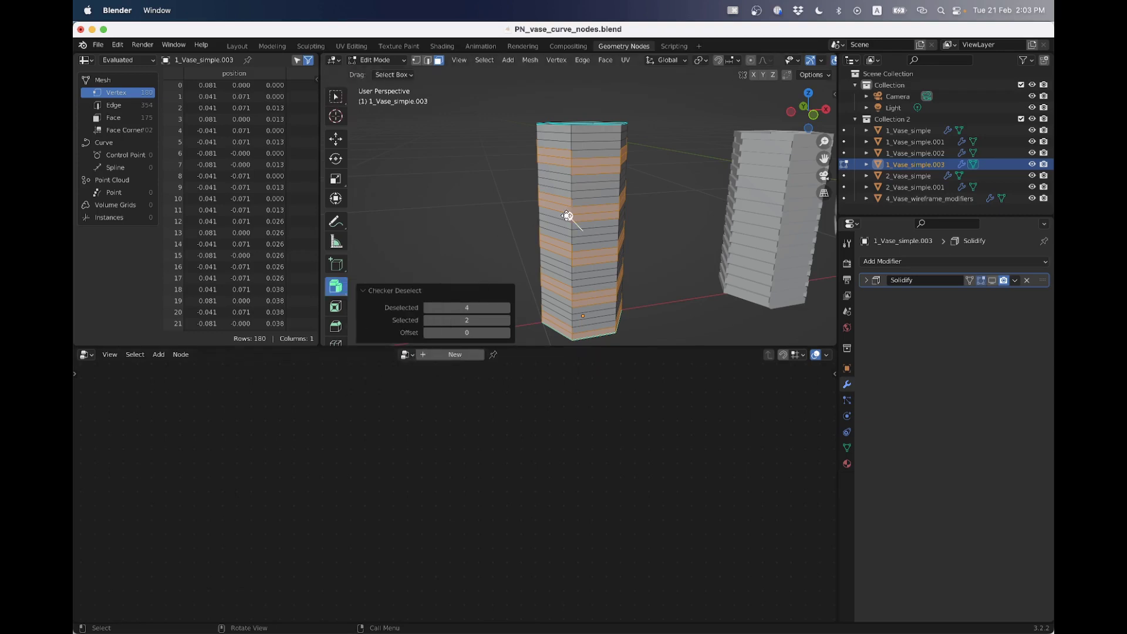
drag(569, 216, 563, 215)
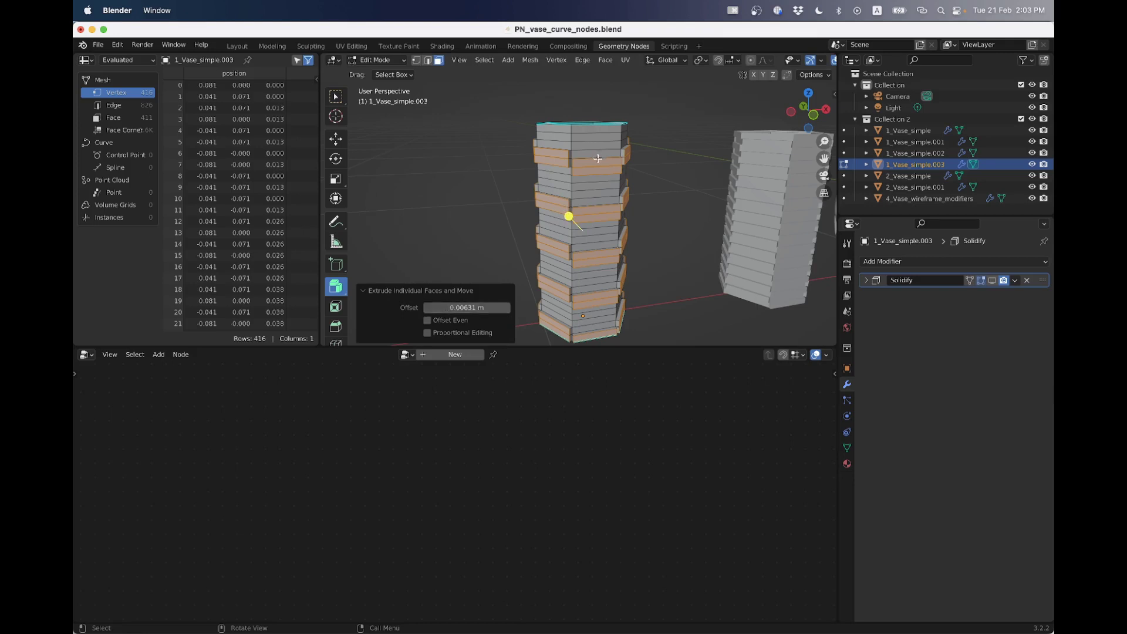
Inspect the extruded bands in the back orthographic view and set the extrusion offset to 0.002 m.
middle_drag(597, 165, 572, 190)
scroll(635, 182, up, 5)
middle_drag(634, 215, 699, 153)
click(801, 114)
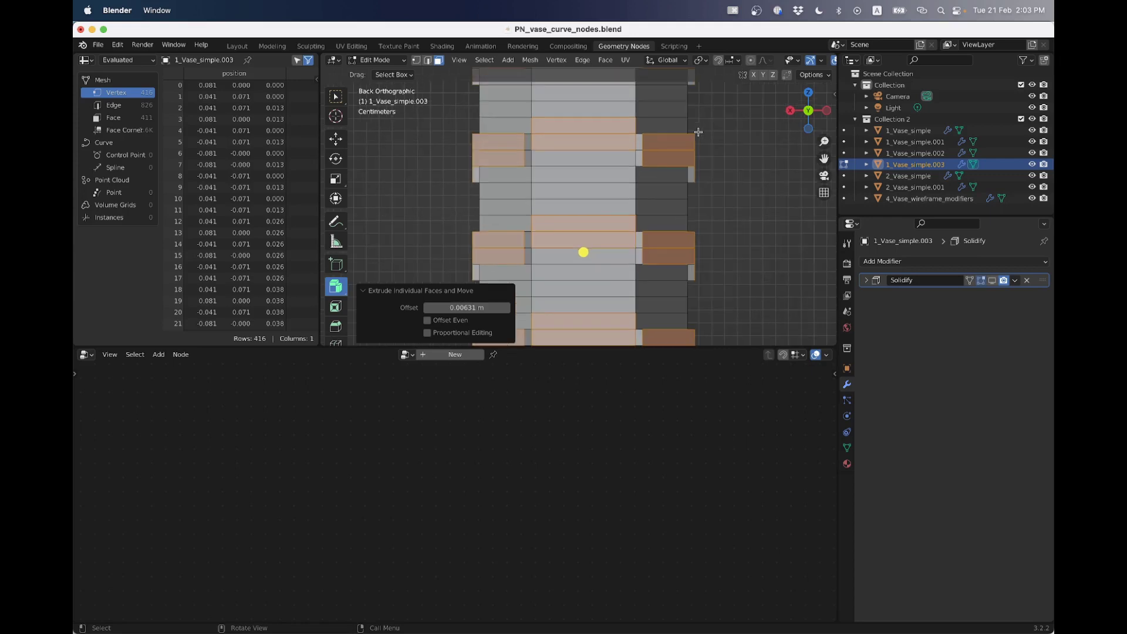
scroll(700, 133, up, 2)
shift+middle_drag(710, 129, 613, 244)
scroll(544, 215, up, 6)
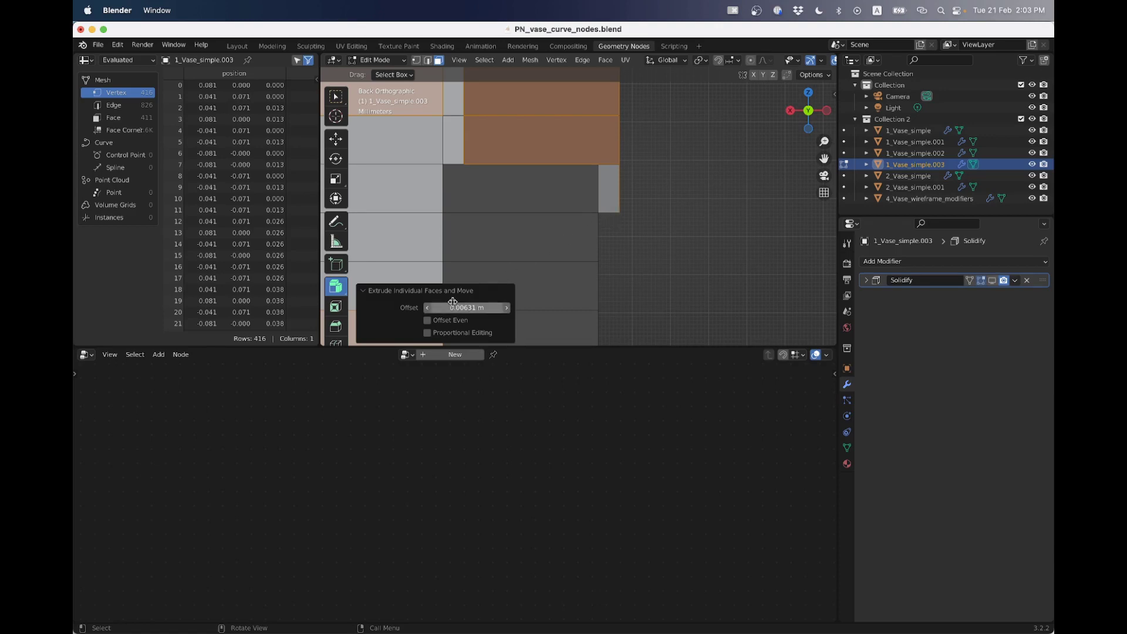
click(473, 312)
key(BackSpace)
text(.002)
key(Return)
scroll(640, 188, down, 2)
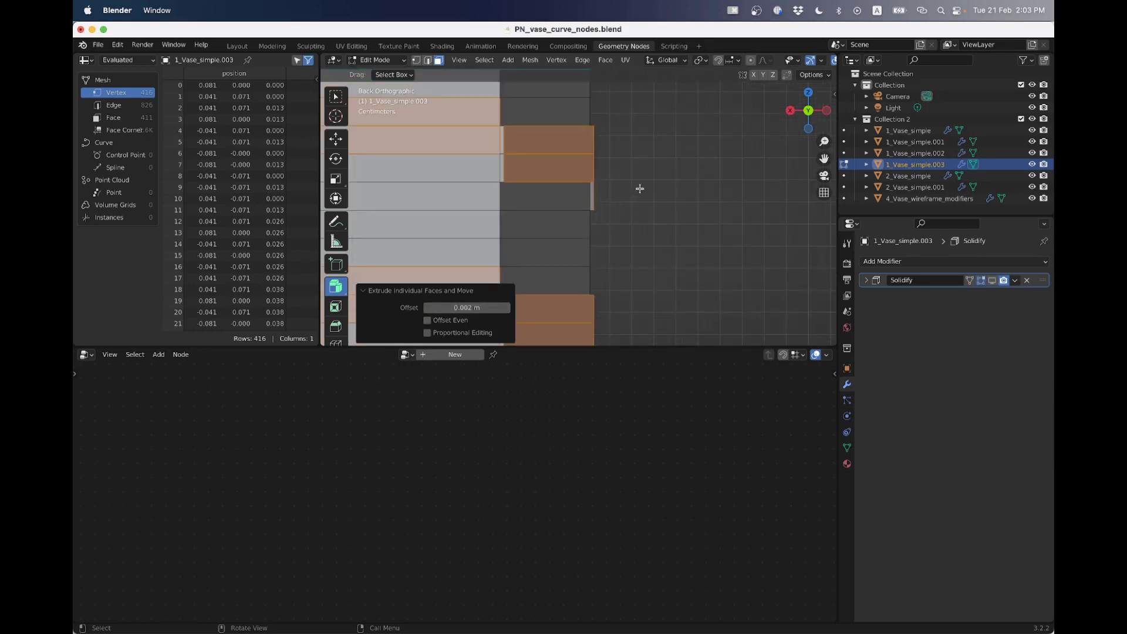
Return to Object Mode, show the Solidify modifier in the viewport again, and turn off its Even Thickness option.
key(Tab)
middle_drag(640, 189, 496, 176)
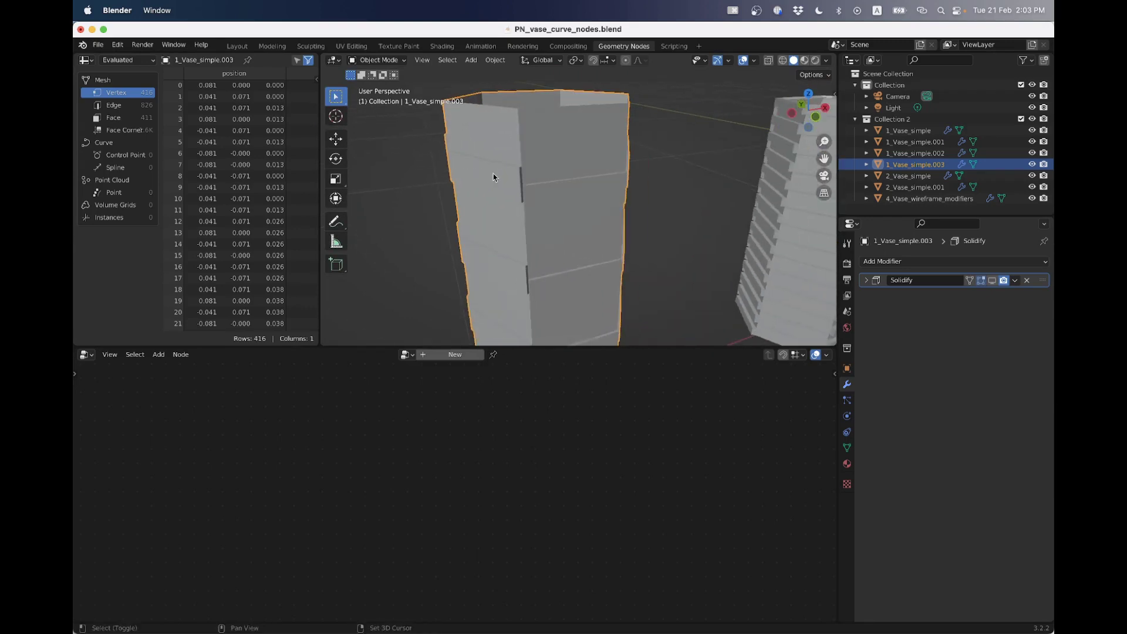
click(993, 280)
scroll(596, 210, down, 10)
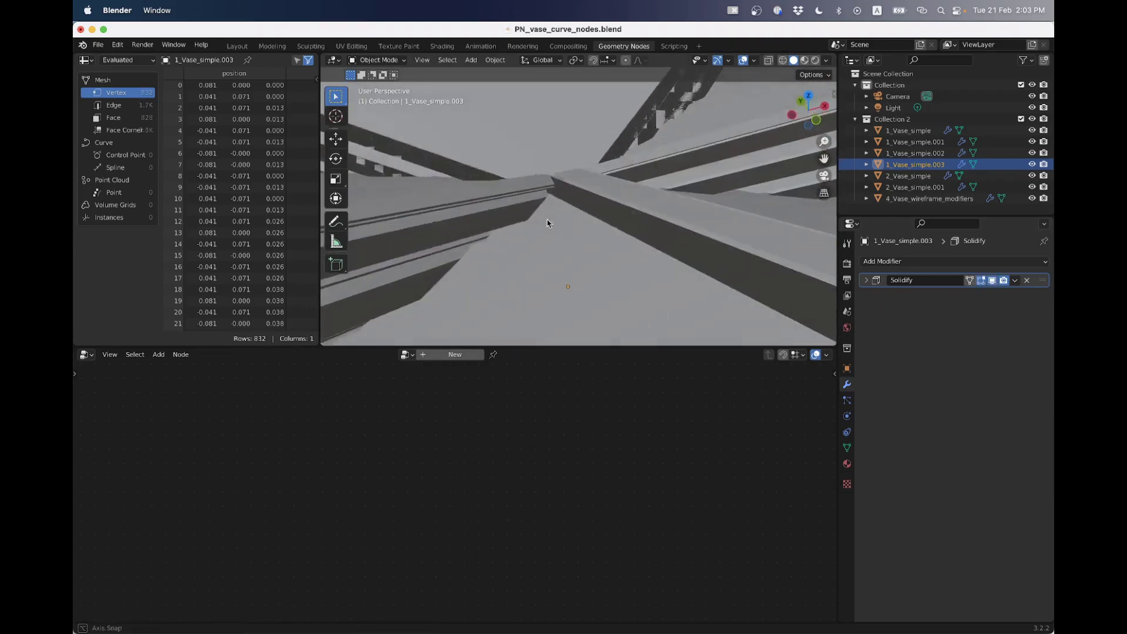
click(868, 280)
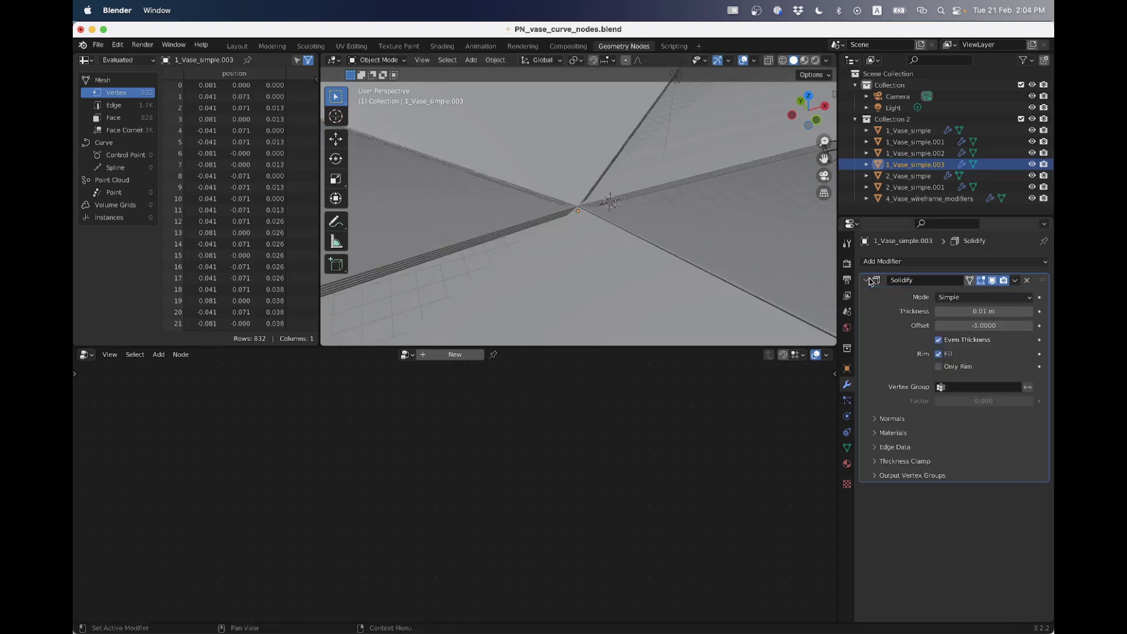
click(939, 340)
scroll(552, 205, up, 8)
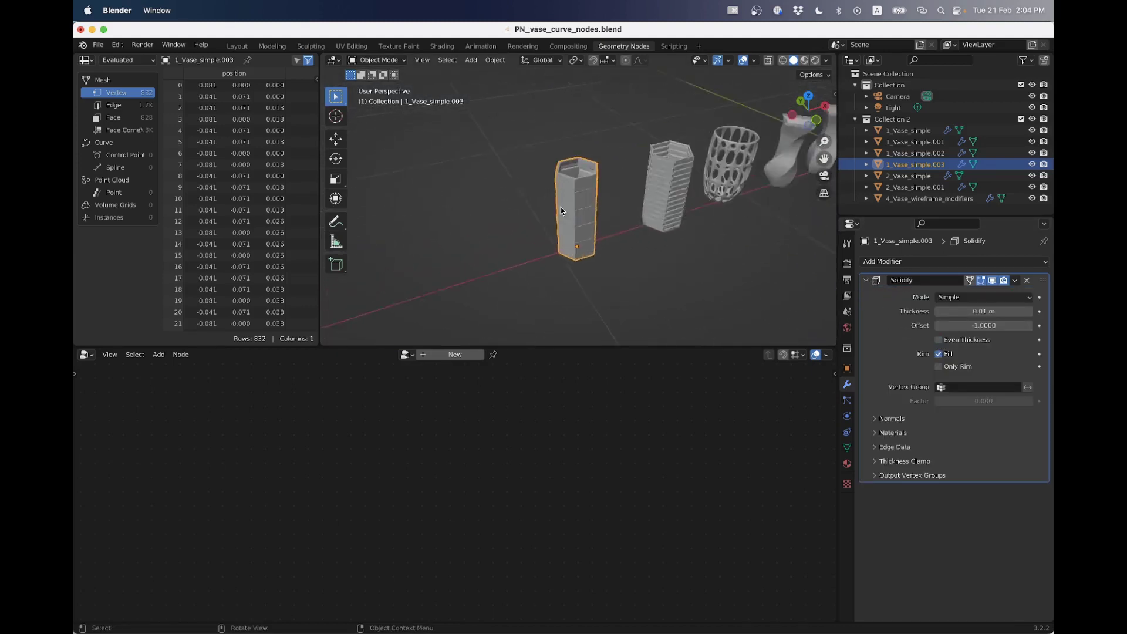
Examine the banded hexagonal vase's walls and rim from several sides and check its dimensions.
scroll(564, 211, up, 3)
middle_drag(558, 161, 593, 183)
scroll(593, 183, up, 5)
shift+middle_drag(566, 148, 650, 177)
scroll(580, 199, down, 5)
scroll(650, 178, down, 2)
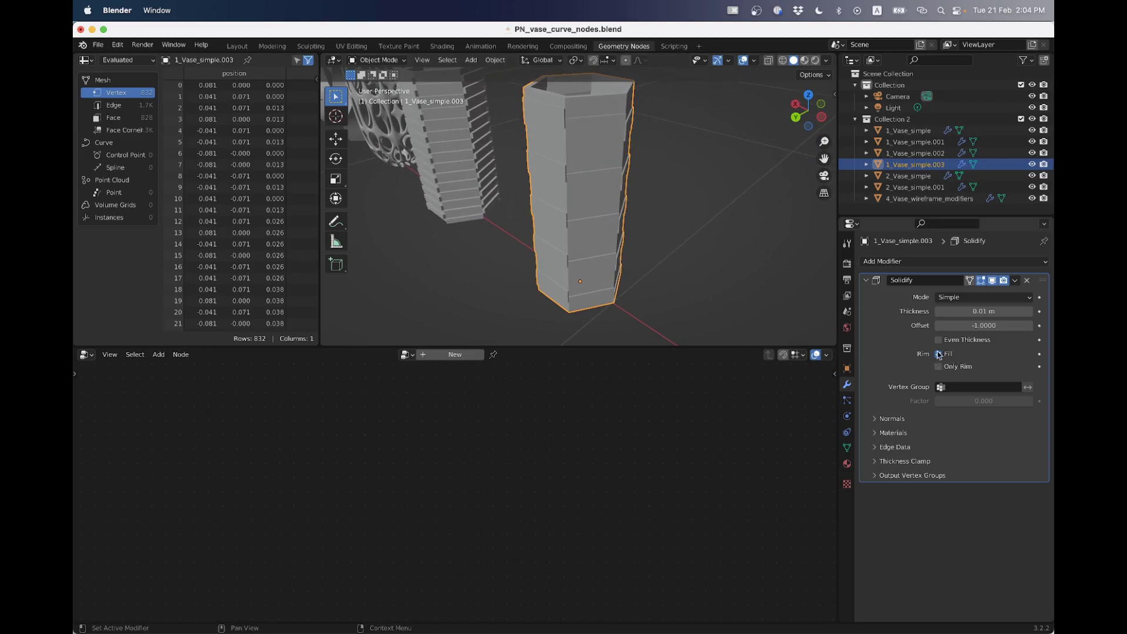
middle_drag(687, 209, 660, 192)
key(n)
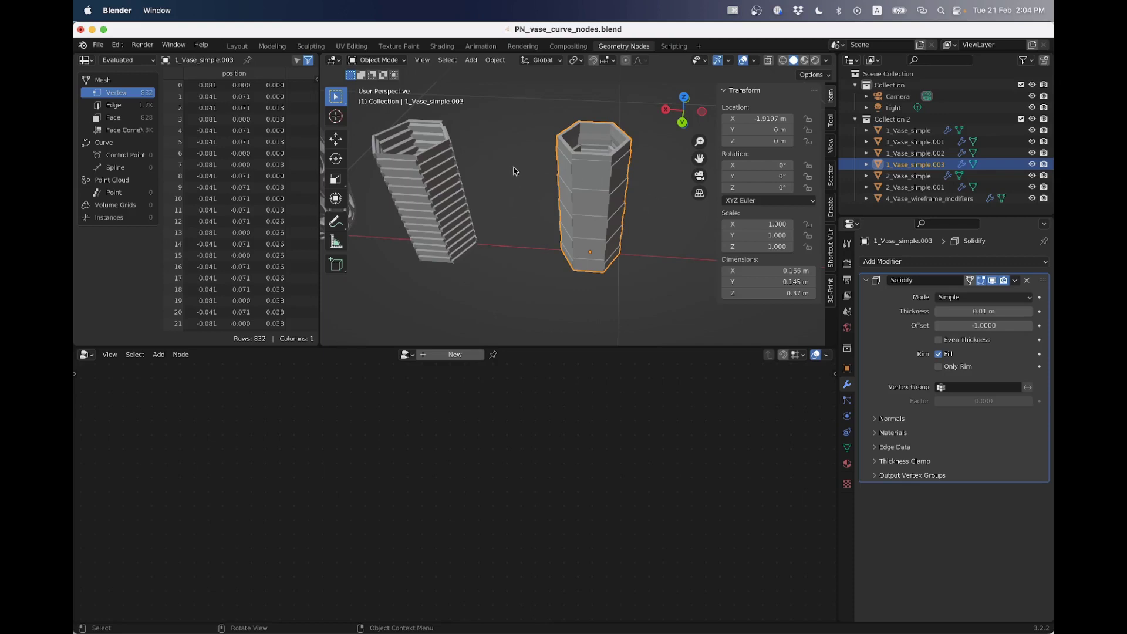
middle_drag(560, 203, 516, 167)
scroll(592, 197, up, 4)
scroll(541, 194, up, 5)
scroll(559, 194, down, 5)
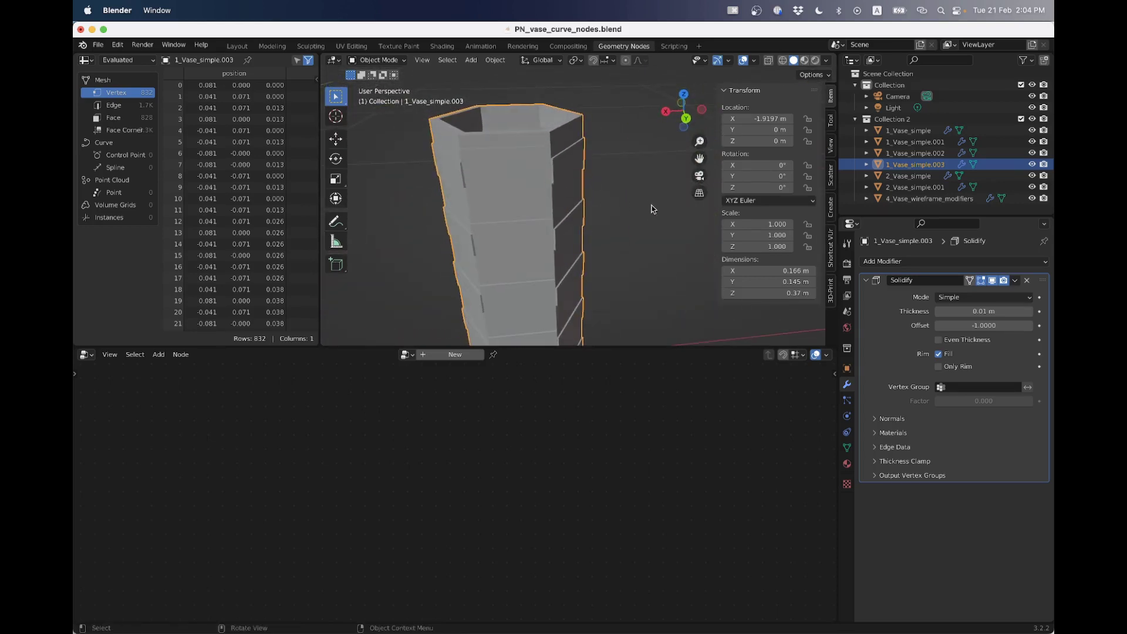
key(n)
scroll(637, 216, down, 5)
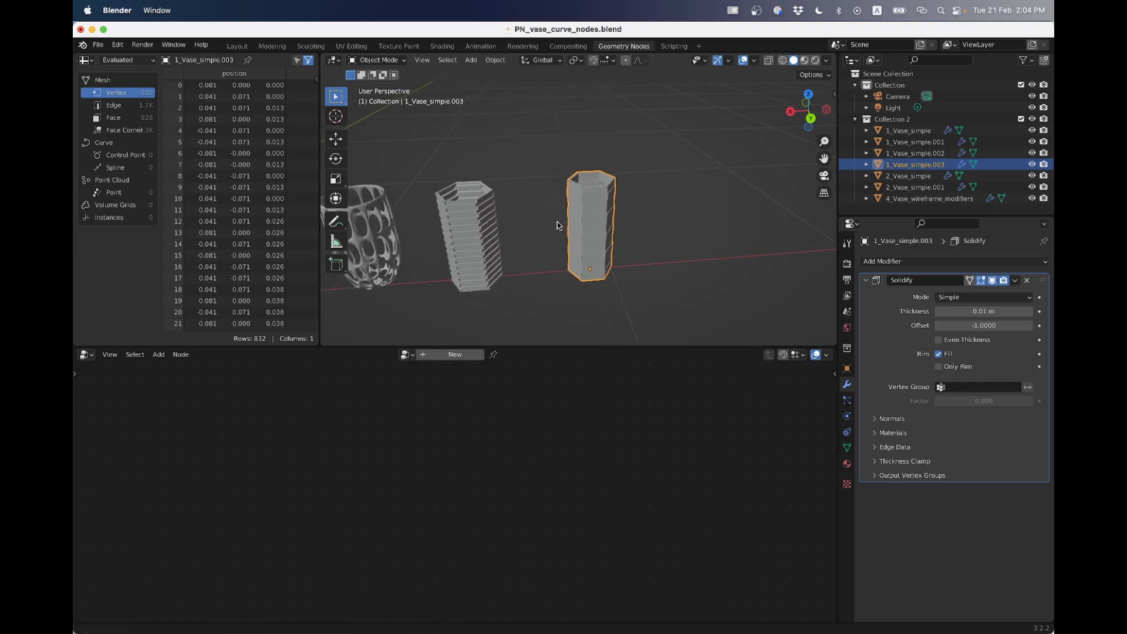
shift+middle_drag(582, 225, 594, 226)
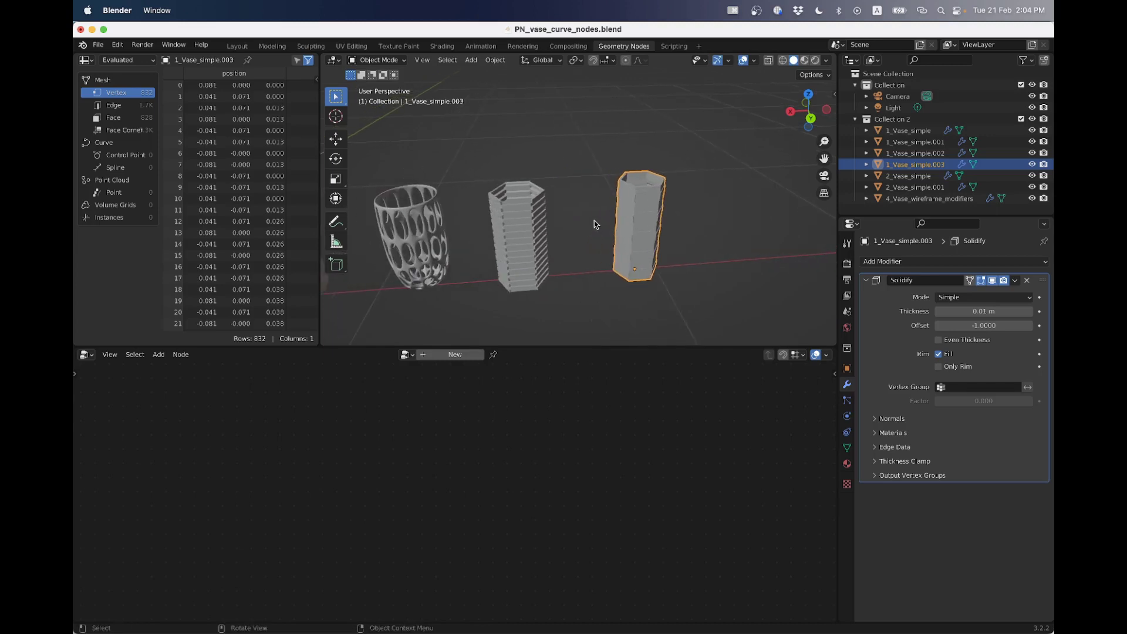
scroll(670, 248, up, 1)
scroll(604, 272, down, 5)
scroll(521, 239, up, 5)
Select the ribbed hexagonal vase 1_Vase_simple.001 and display its transform dimensions.
click(497, 235)
shift+middle_drag(497, 235, 611, 198)
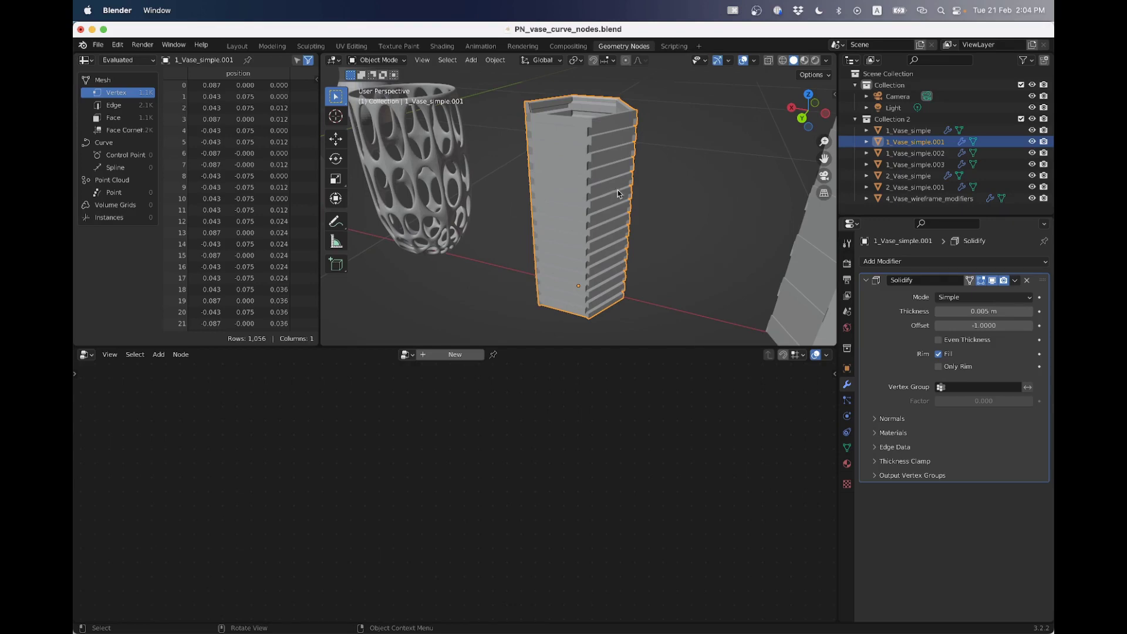
shift+middle_drag(712, 193, 656, 194)
key(n)
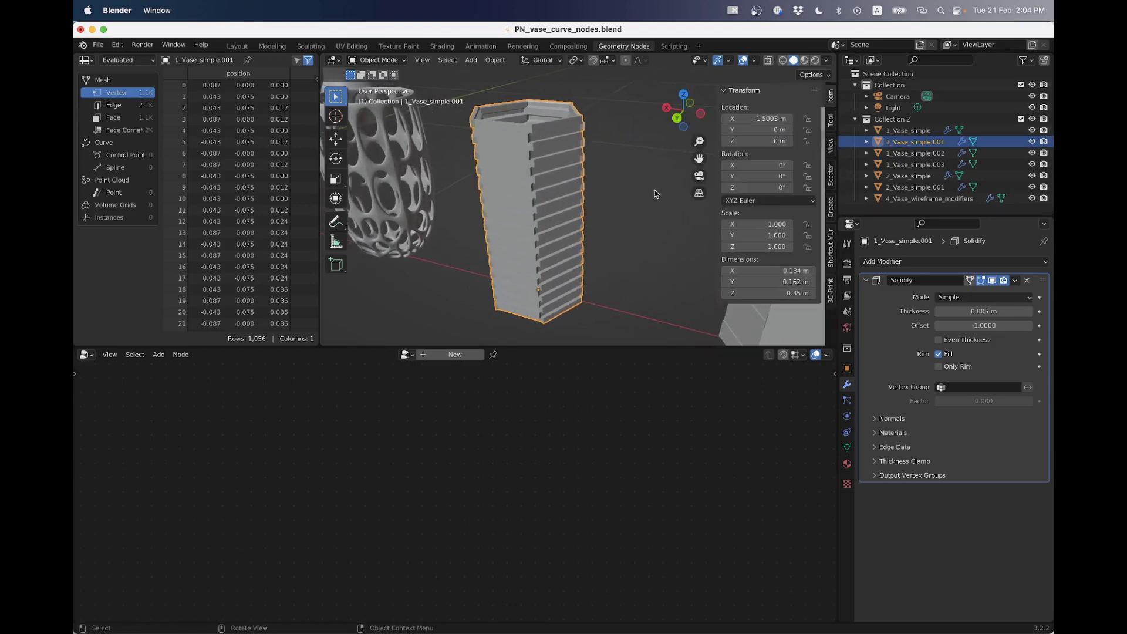
Start an STL export of the selected vase and choose the STL_Files folder as the destination.
click(97, 45)
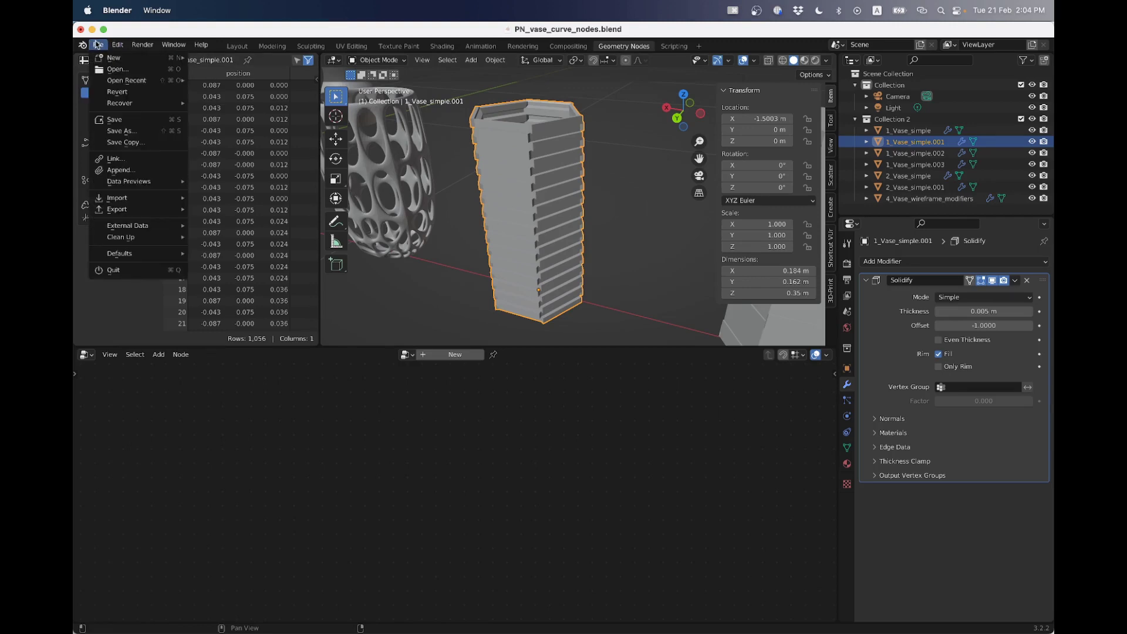
mouse_move(124, 213)
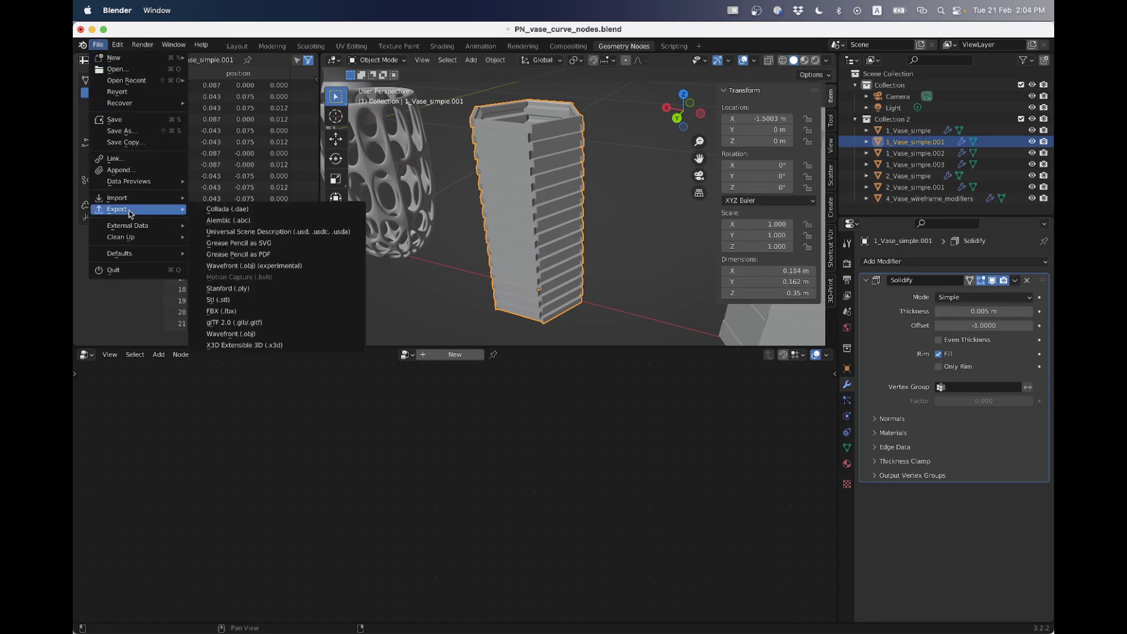
click(242, 301)
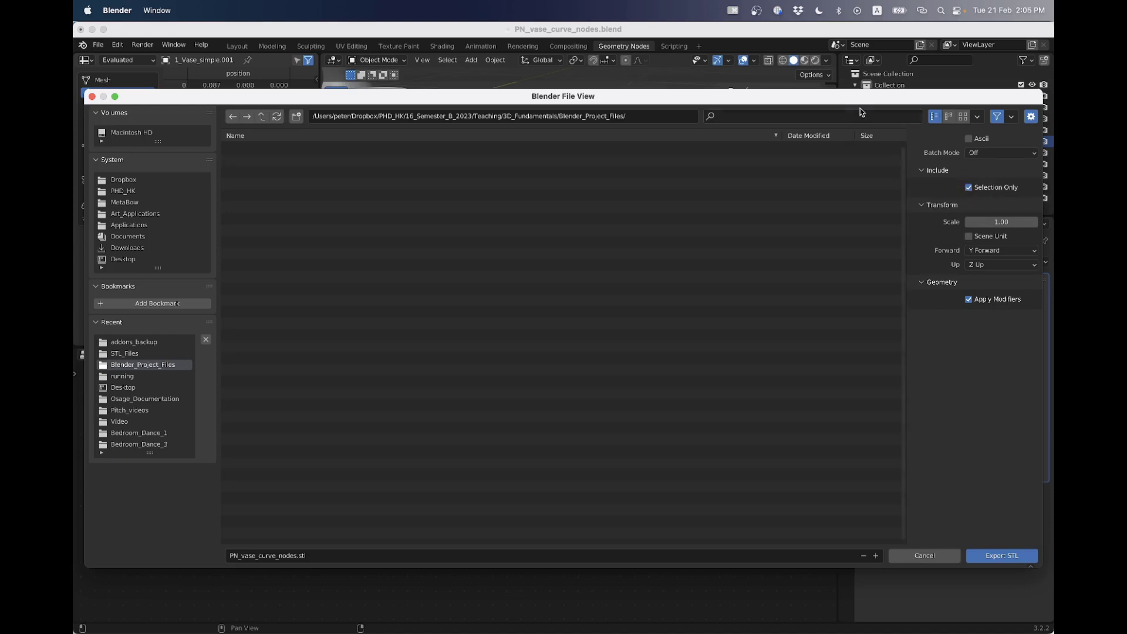
drag(860, 99, 562, 96)
drag(690, 94, 953, 94)
click(229, 111)
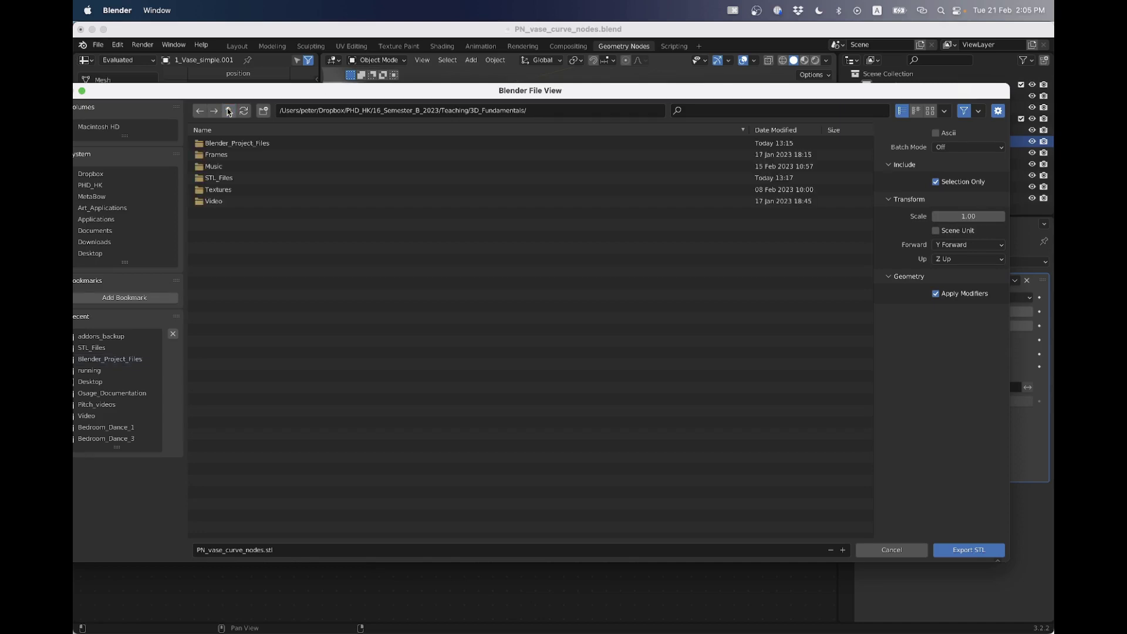
click(209, 179)
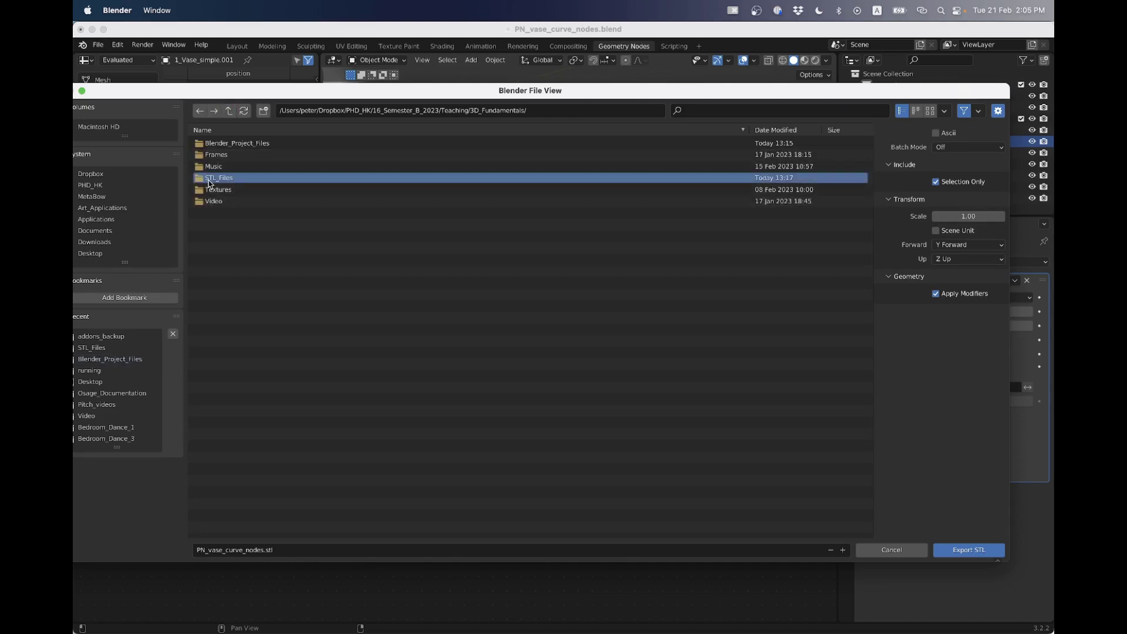
click(209, 180)
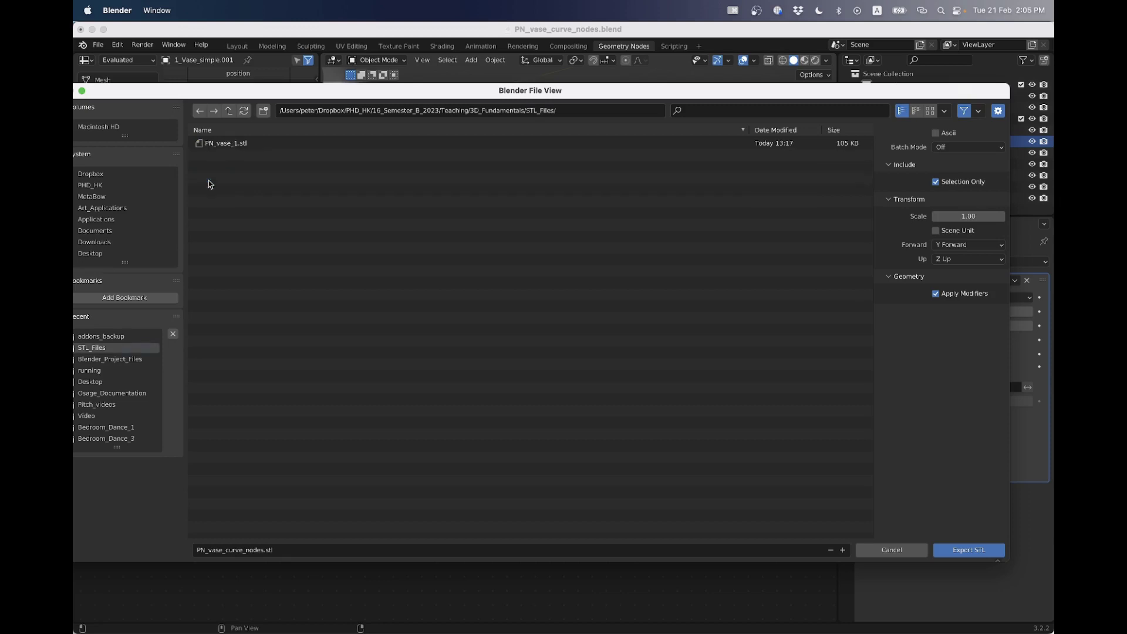
Base the file name on the existing PN_vase_1.stl, increment it to PN_vase_2.stl, and export the STL.
click(239, 144)
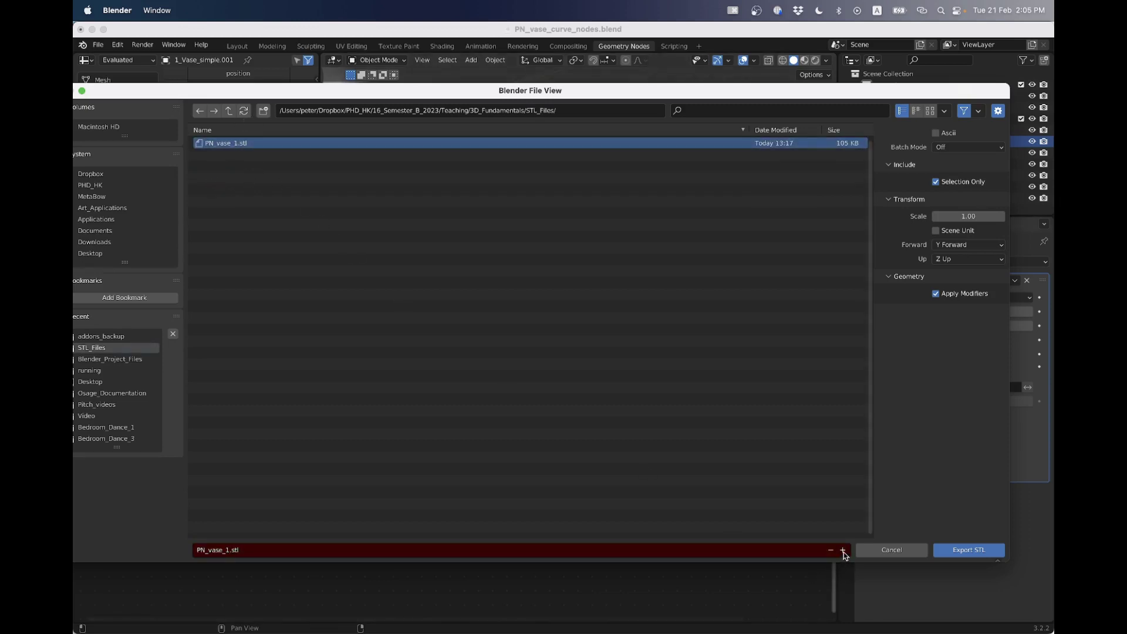
click(843, 550)
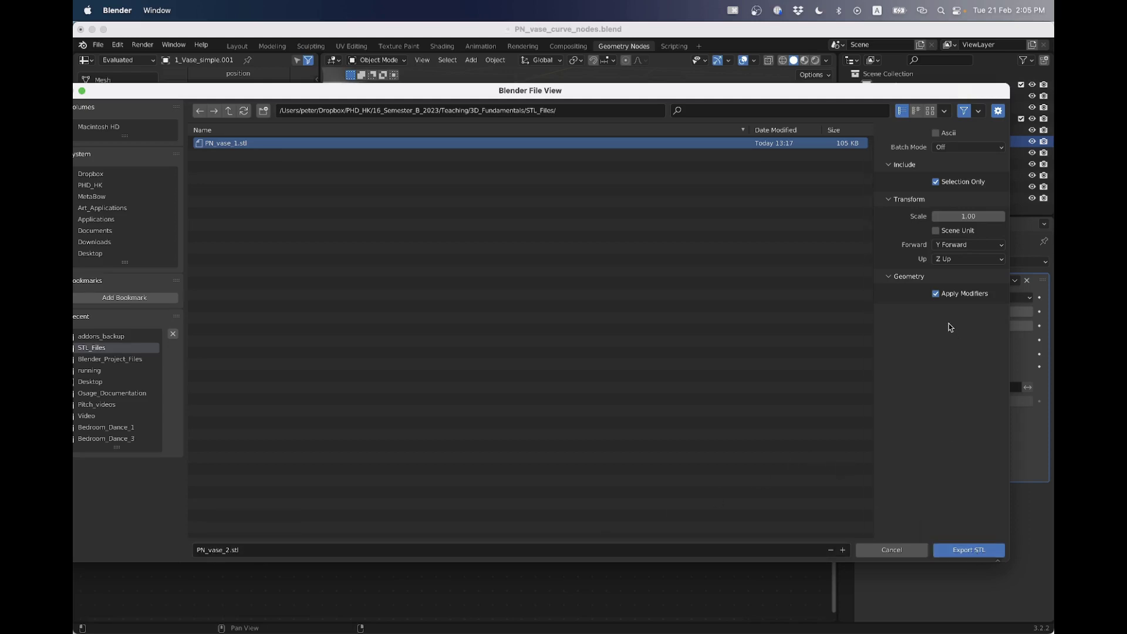
drag(795, 90, 620, 58)
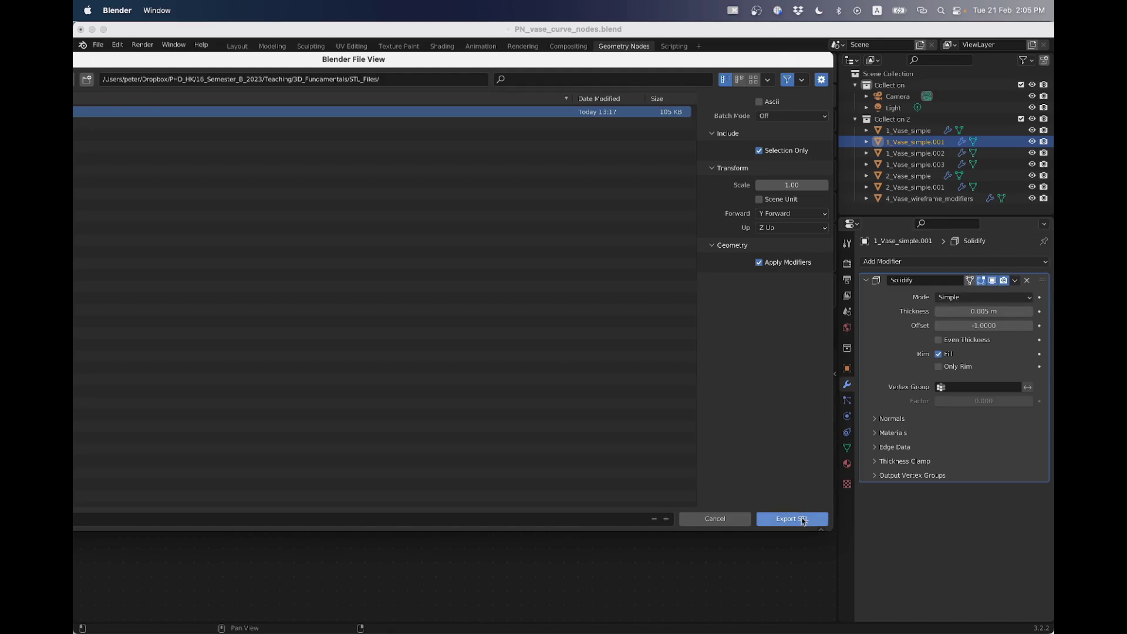
click(803, 520)
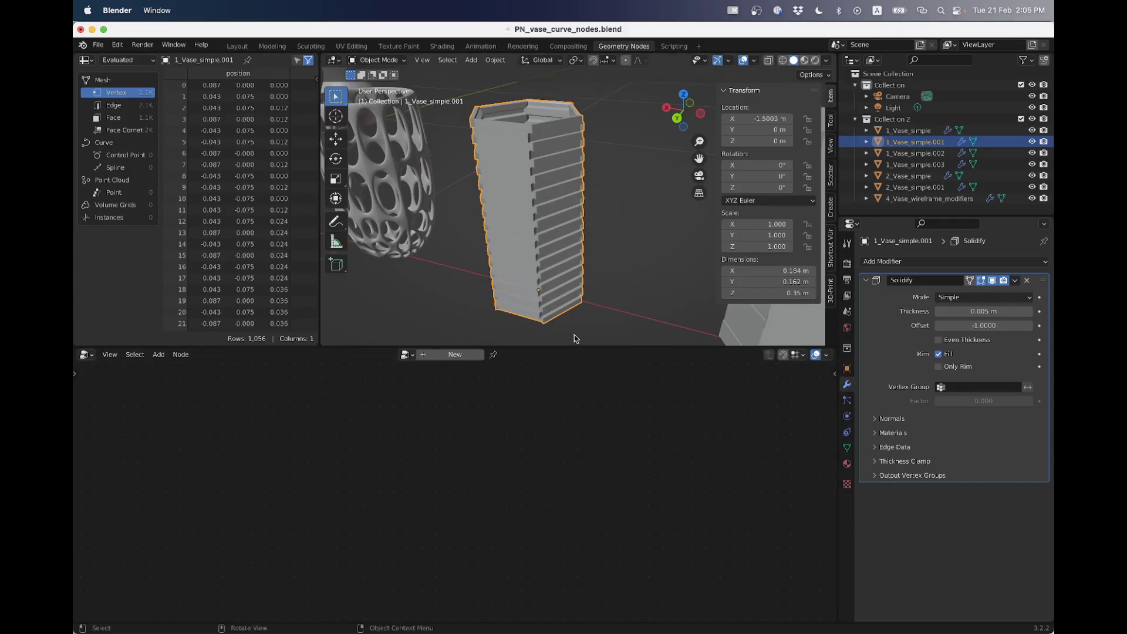
Select the original round vase 1_Vase_simple, make its GeometryNodes modifier active to show the node tree, and hide the transform values.
middle_drag(574, 335, 583, 289)
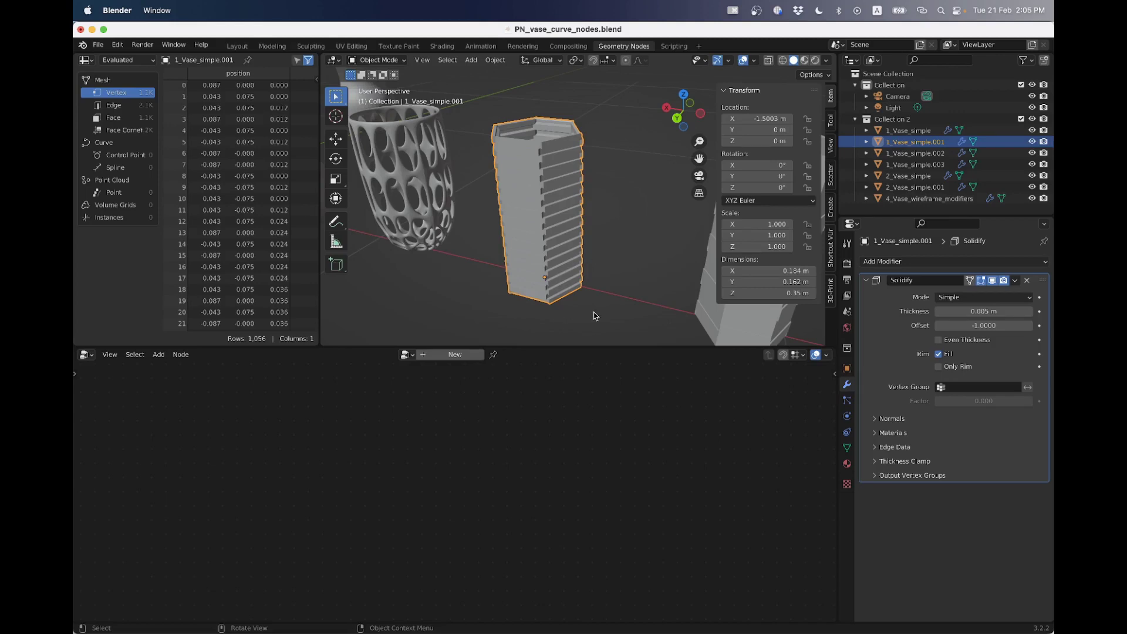
scroll(584, 286, down, 8)
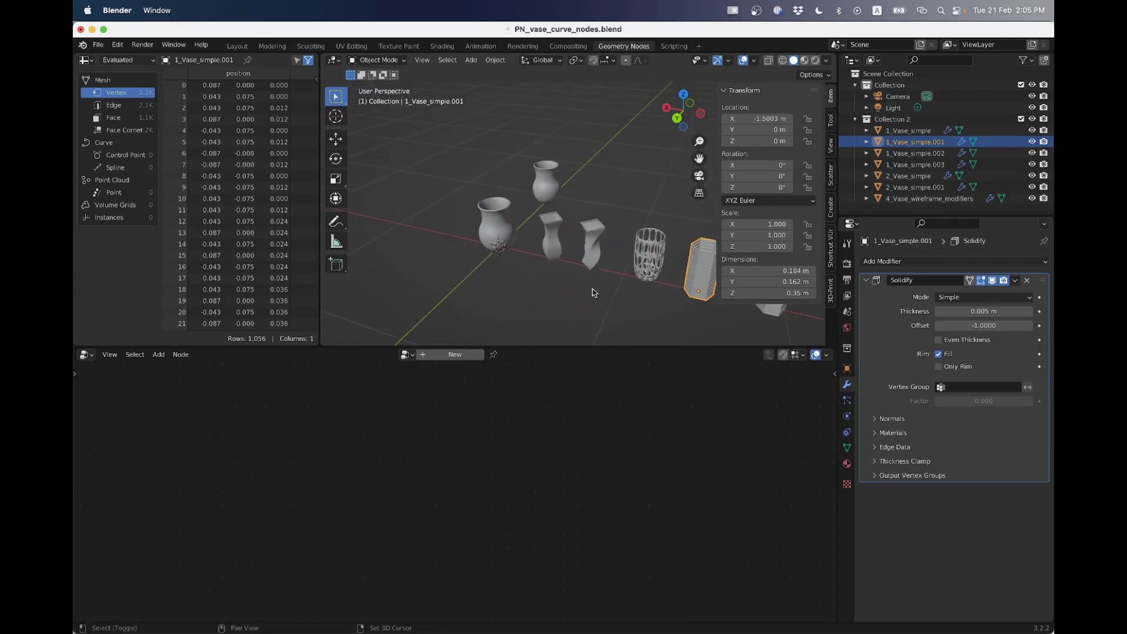
click(504, 226)
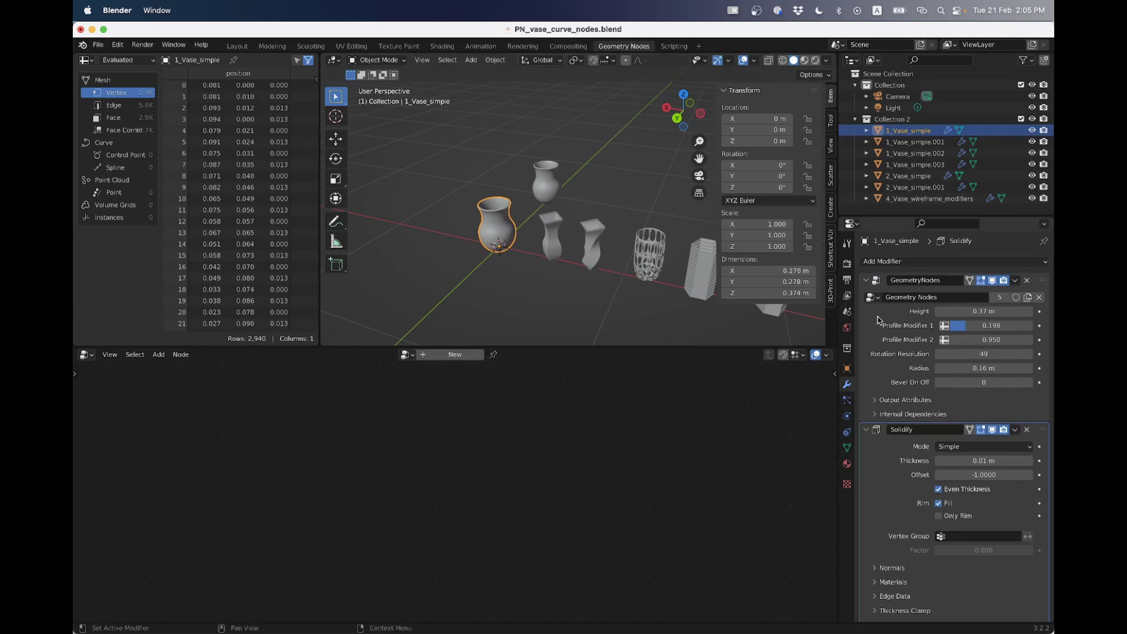
scroll(508, 467, down, 5)
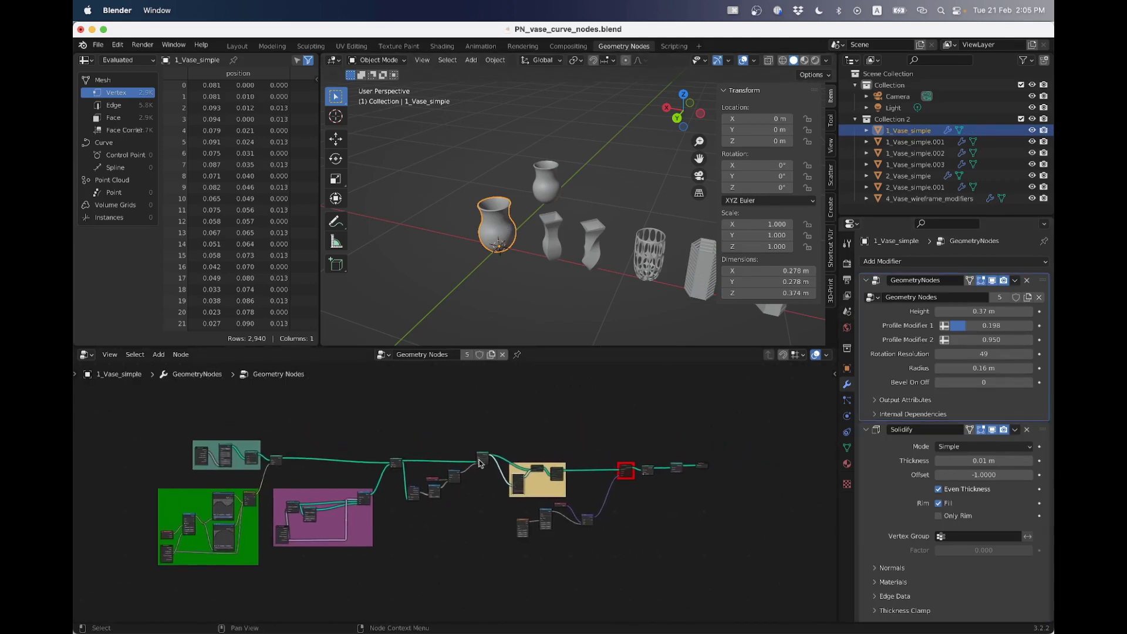
key(n)
middle_drag(617, 274, 498, 277)
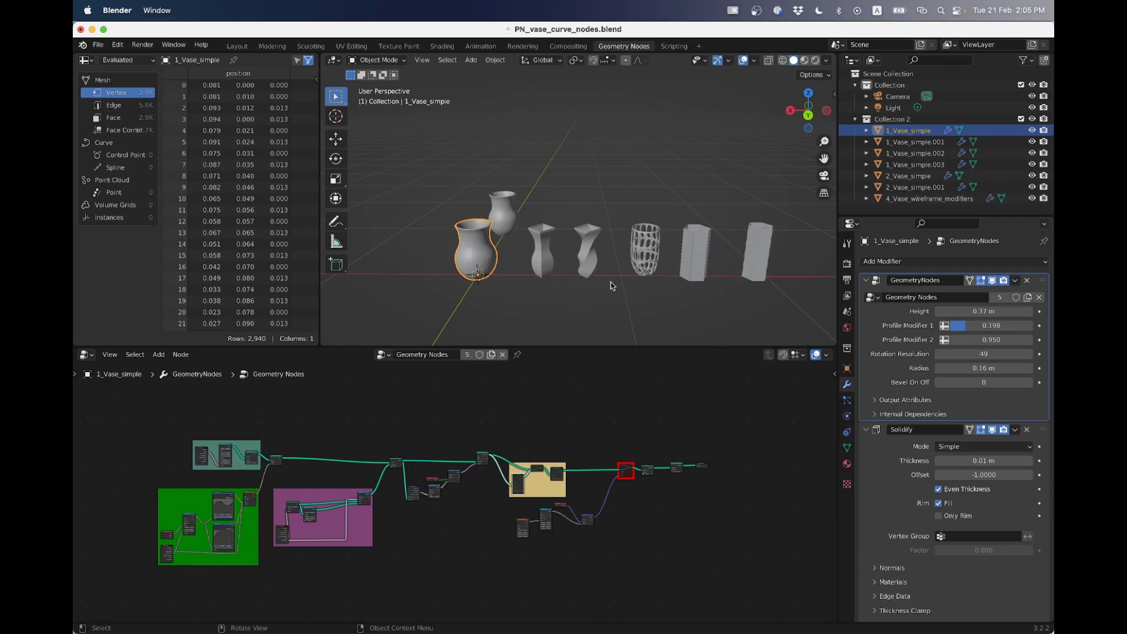
middle_drag(633, 296, 561, 281)
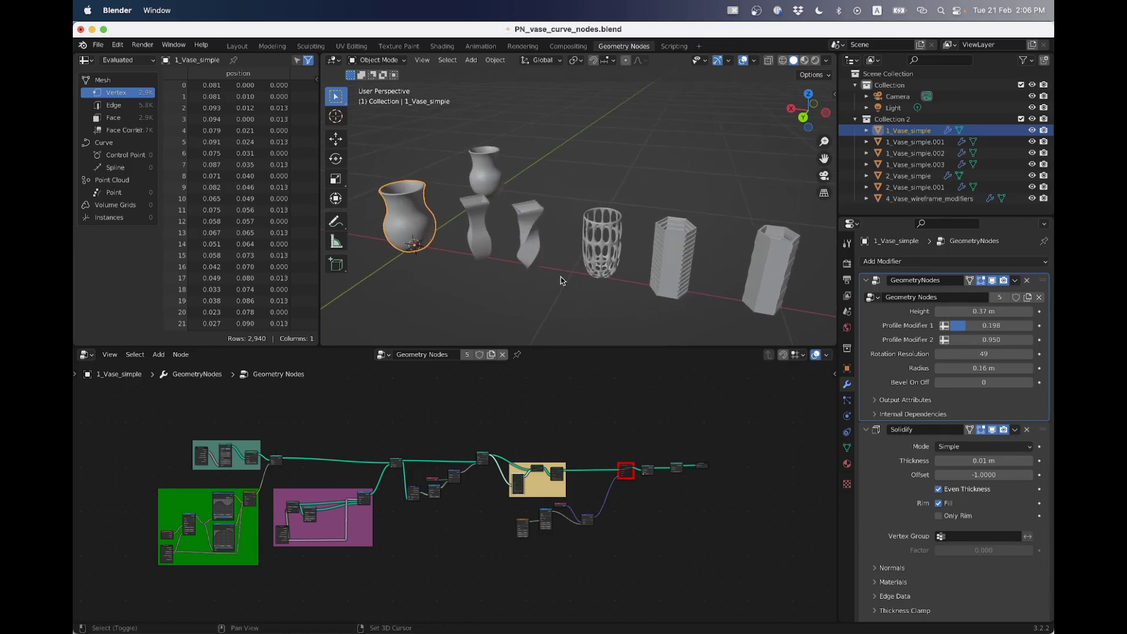